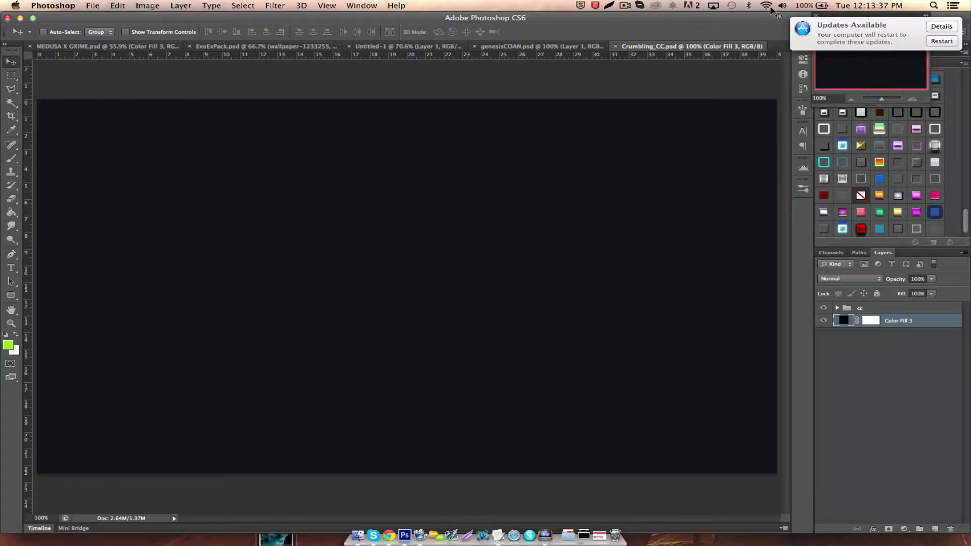
# Dismiss the updates banner, reposition the Navigator panel, give Layers more room, and open Spotlight.
pyautogui.click(805, 21)
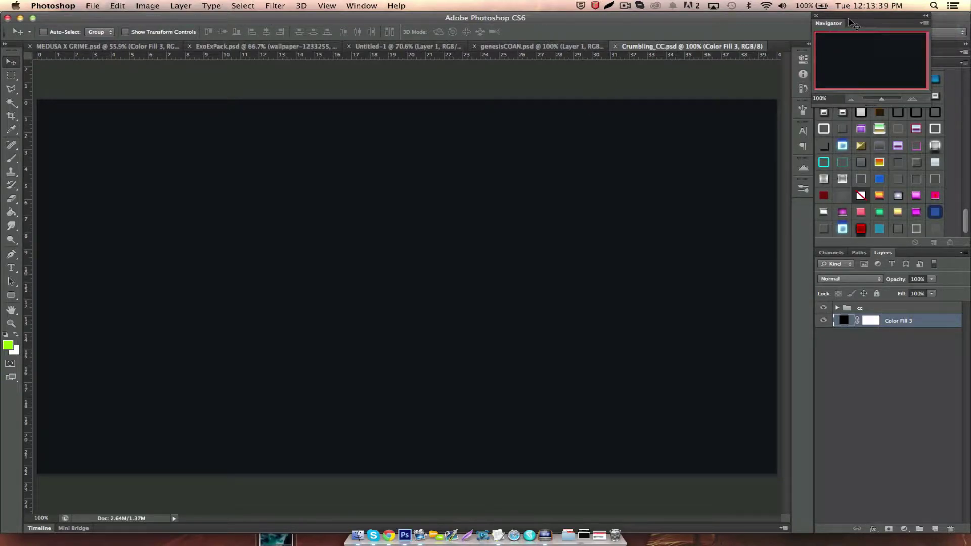
pyautogui.moveTo(853, 23); pyautogui.dragTo(856, 23)
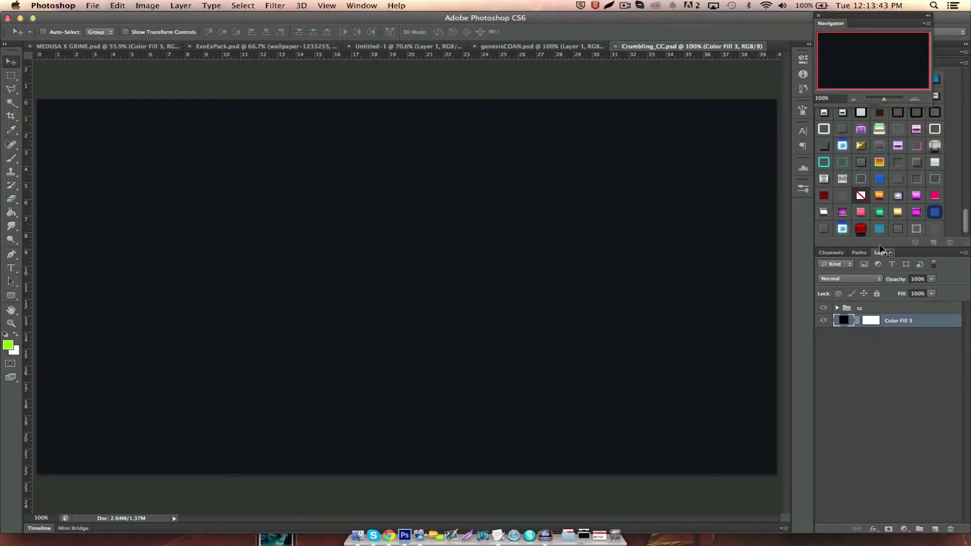
pyautogui.moveTo(899, 226); pyautogui.dragTo(901, 156)
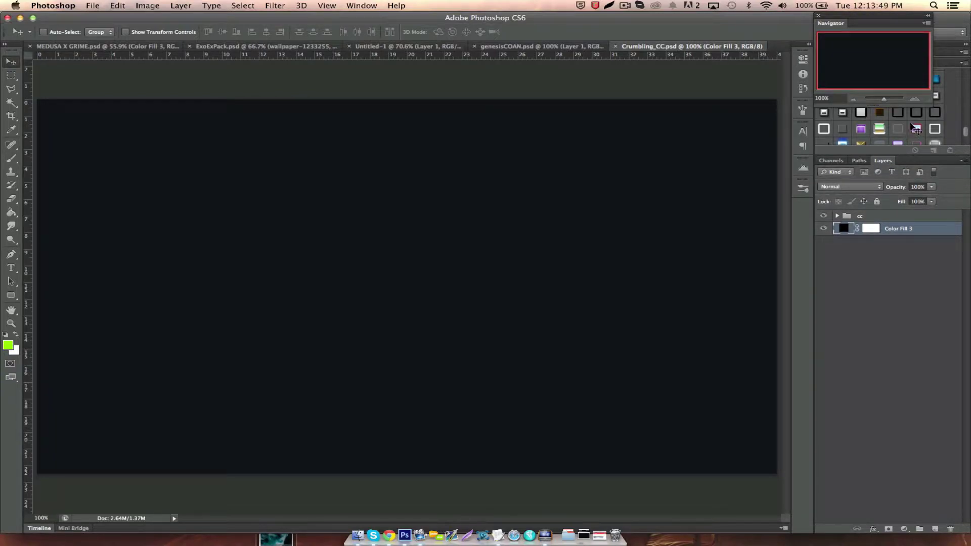
pyautogui.scroll(-2, 913, 126)
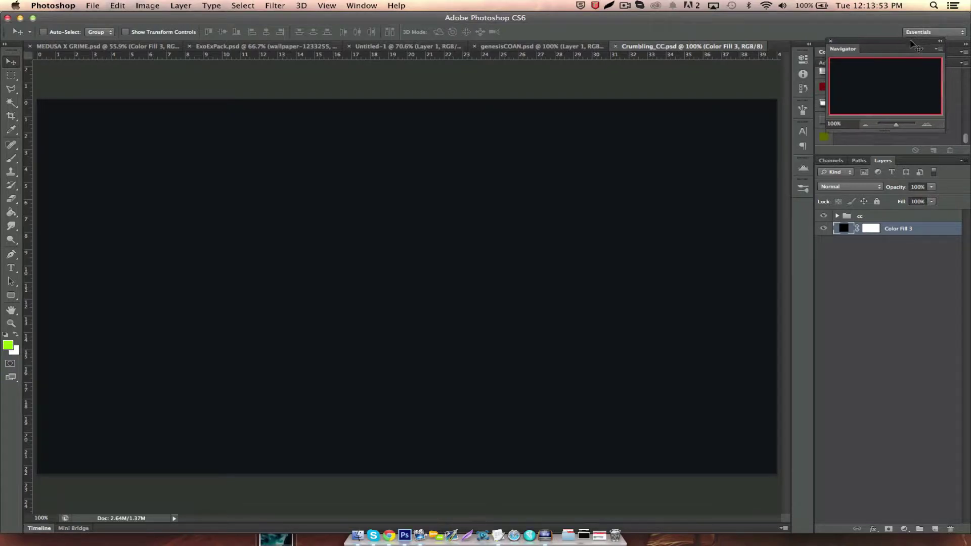
pyautogui.moveTo(900, 15); pyautogui.dragTo(905, 48)
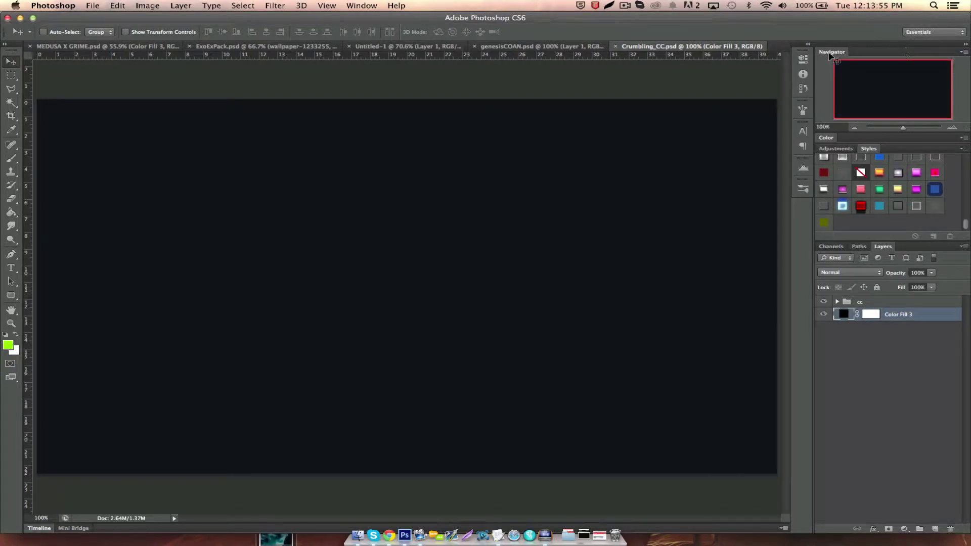
pyautogui.moveTo(834, 53); pyautogui.dragTo(829, 22)
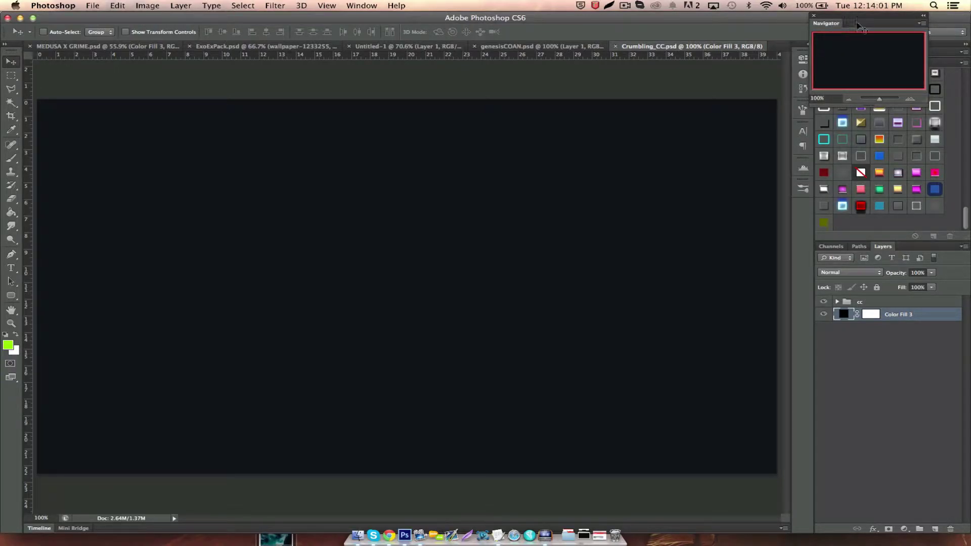
pyautogui.moveTo(865, 15); pyautogui.dragTo(867, 30)
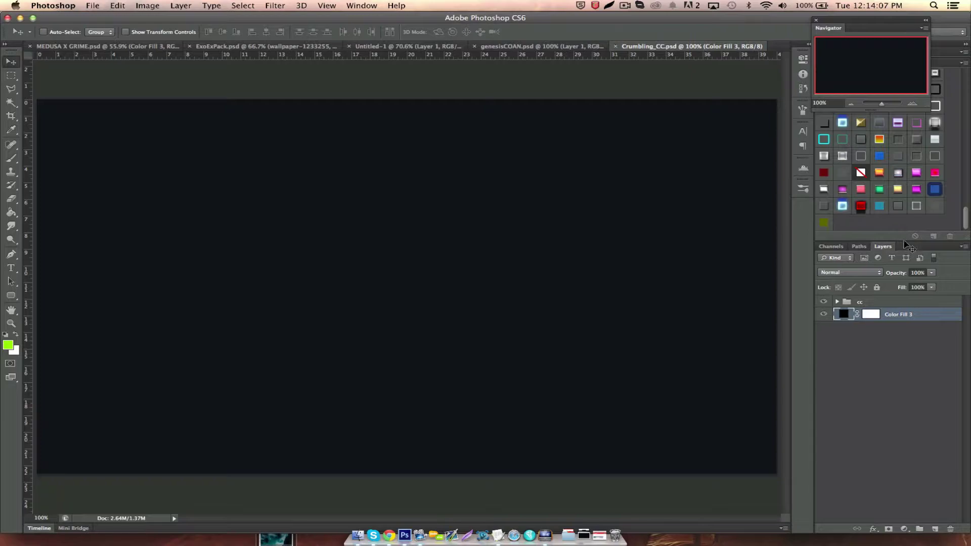
pyautogui.moveTo(905, 244); pyautogui.dragTo(917, 173)
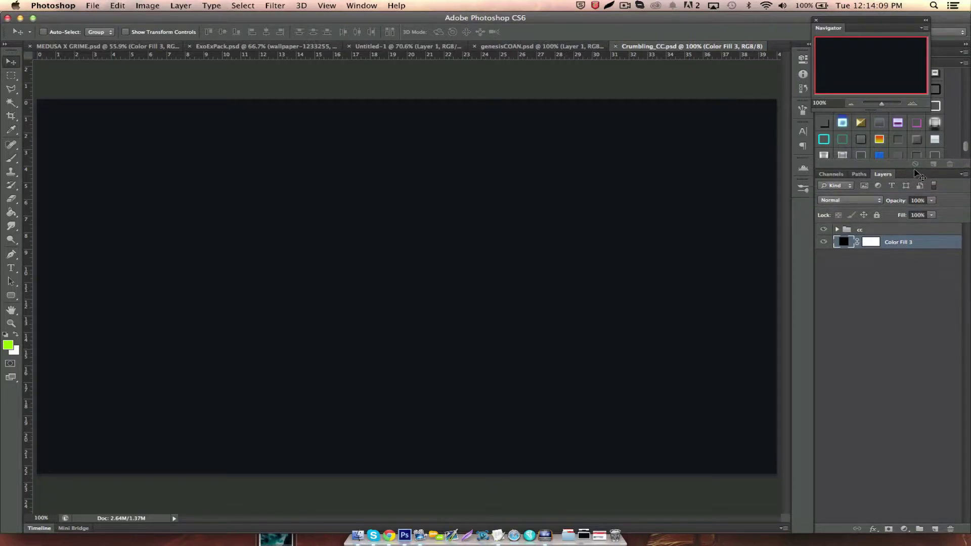
pyautogui.click(938, 6)
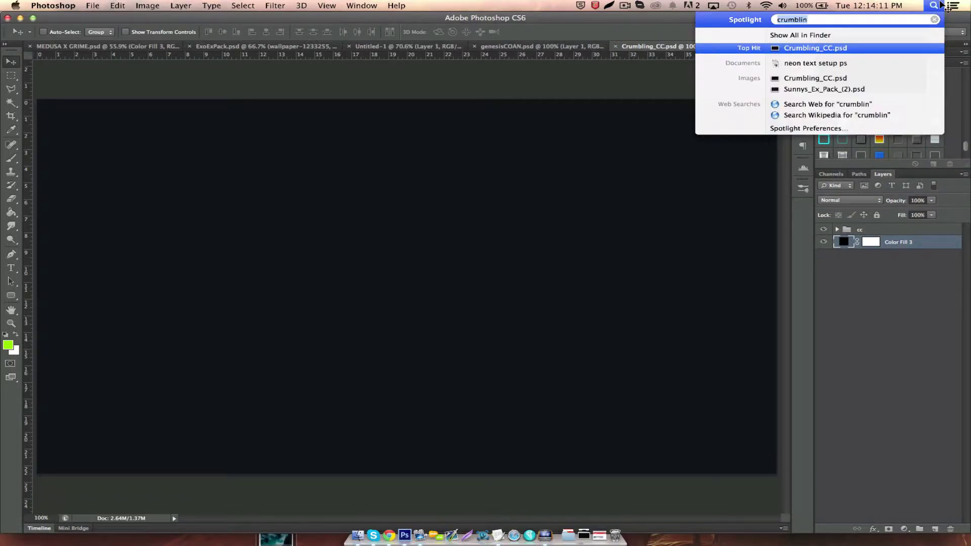
pyautogui.write('fx')
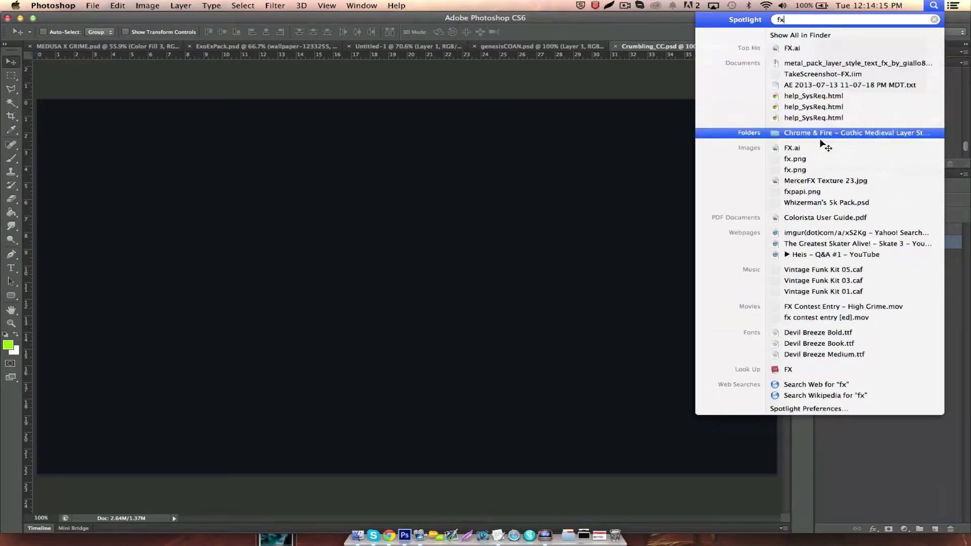
pyautogui.moveTo(796, 158)
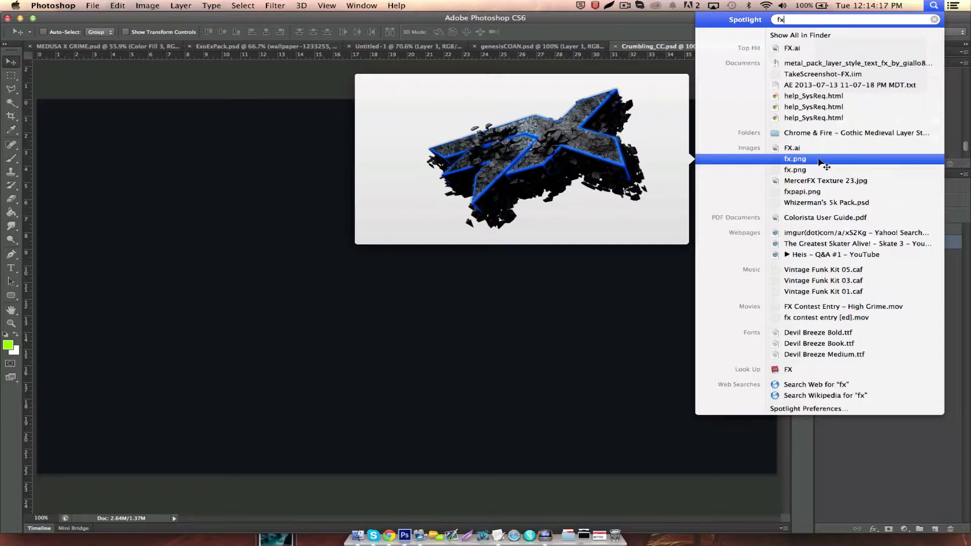
# Place fx.png into the document and scale the logo up to about 136%.
pyautogui.click(509, 251)
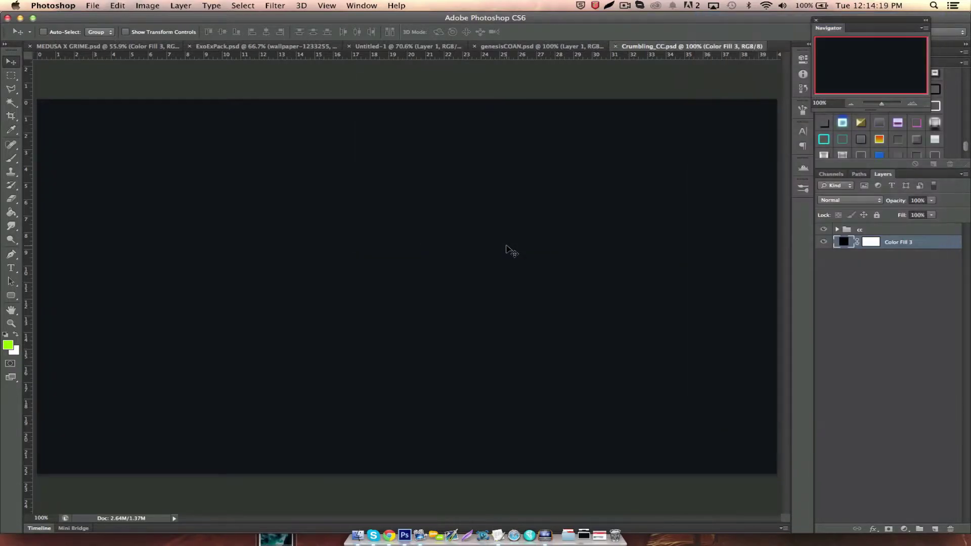
pyautogui.hotkey('ctrl', 't')
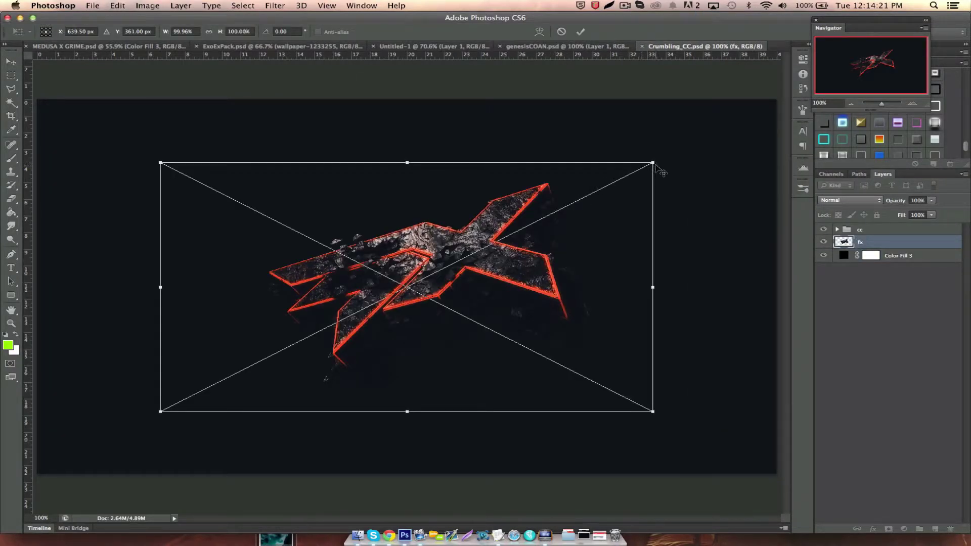
pyautogui.moveTo(698, 144)
pyautogui.mouseDown()
pyautogui.moveTo(727, 134)
pyautogui.moveTo(742, 109)
pyautogui.moveTo(751, 123)
pyautogui.moveTo(792, 106)
pyautogui.mouseUp()
pyautogui.press('Return')
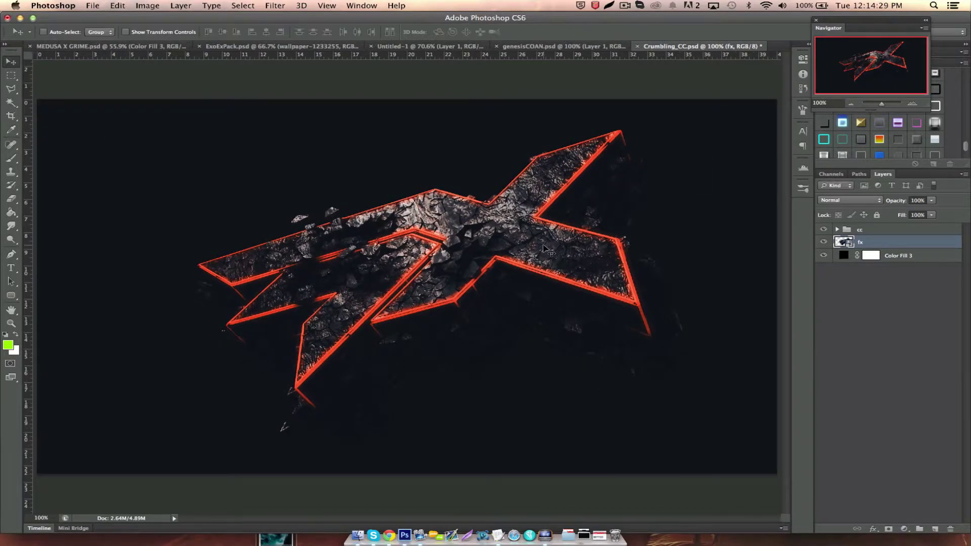
pyautogui.scroll(5, 473, 276)
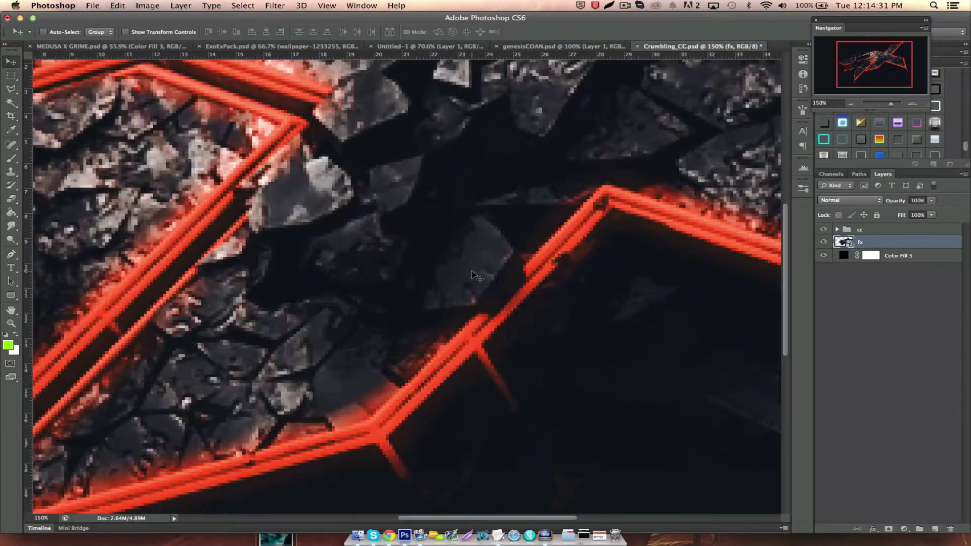
pyautogui.scroll(-5, 474, 275)
pyautogui.scroll(5, 474, 276)
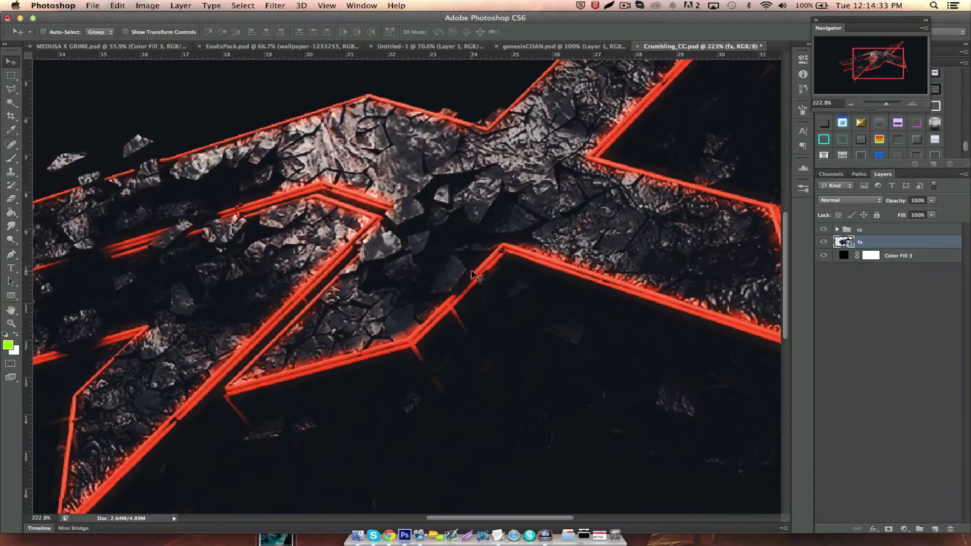
pyautogui.scroll(-5, 474, 275)
pyautogui.scroll(2, 472, 275)
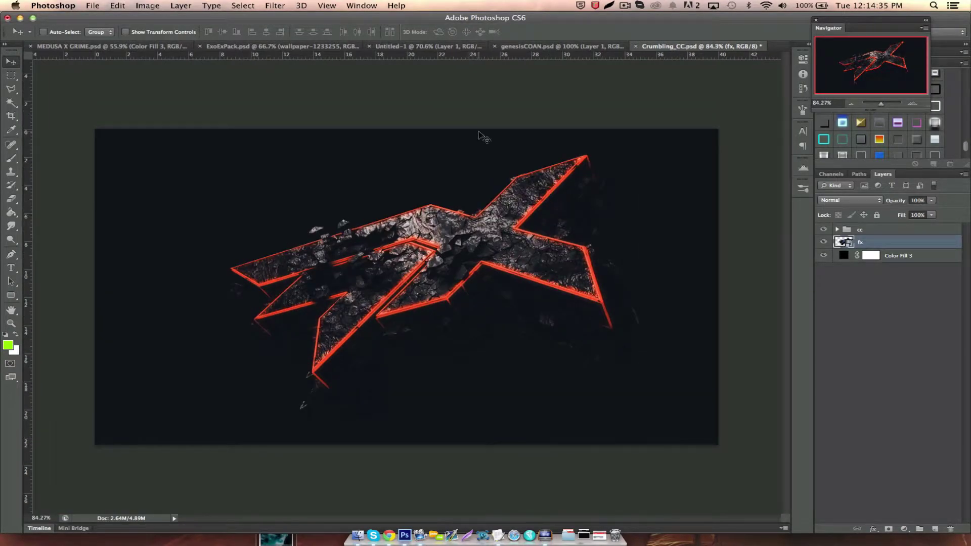
# Move the ExoExPack tab after genesisCOAN and duplicate the fx layer.
pyautogui.moveTo(284, 48); pyautogui.dragTo(461, 47)
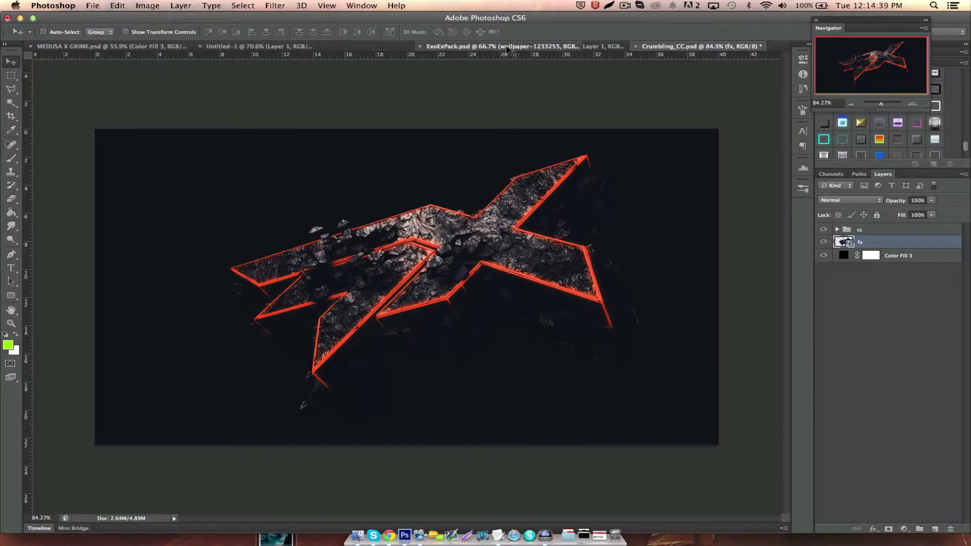
pyautogui.moveTo(460, 48); pyautogui.dragTo(546, 47)
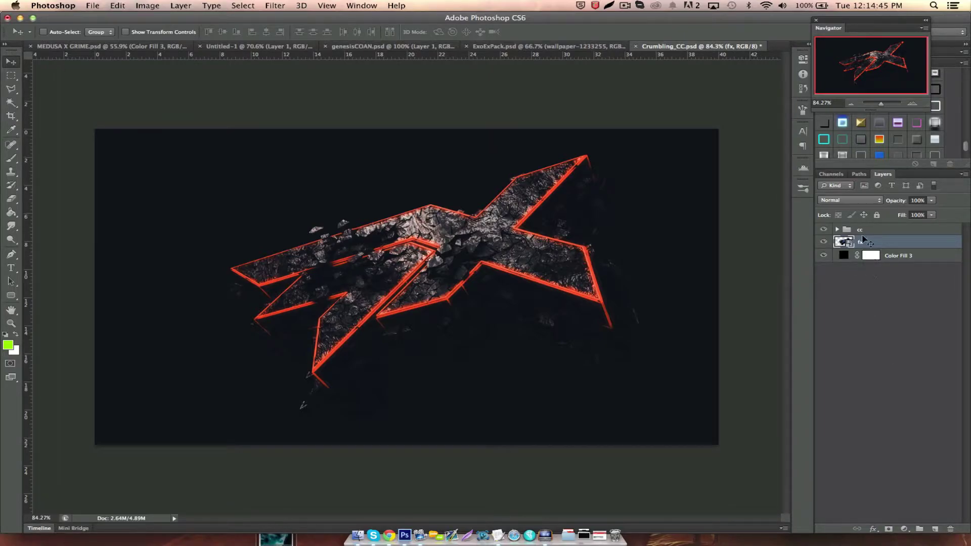
pyautogui.moveTo(864, 240); pyautogui.dragTo(863, 241)
# In the Filter Gallery, preview Brush Strokes effects such as Angled Strokes, Ink Outlines and Spatter.
pyautogui.click(287, 5)
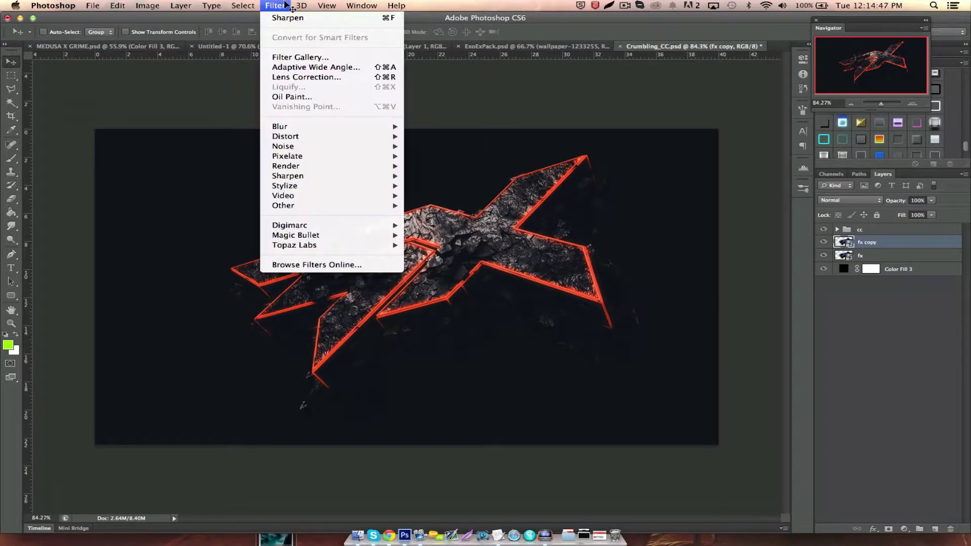
pyautogui.click(305, 59)
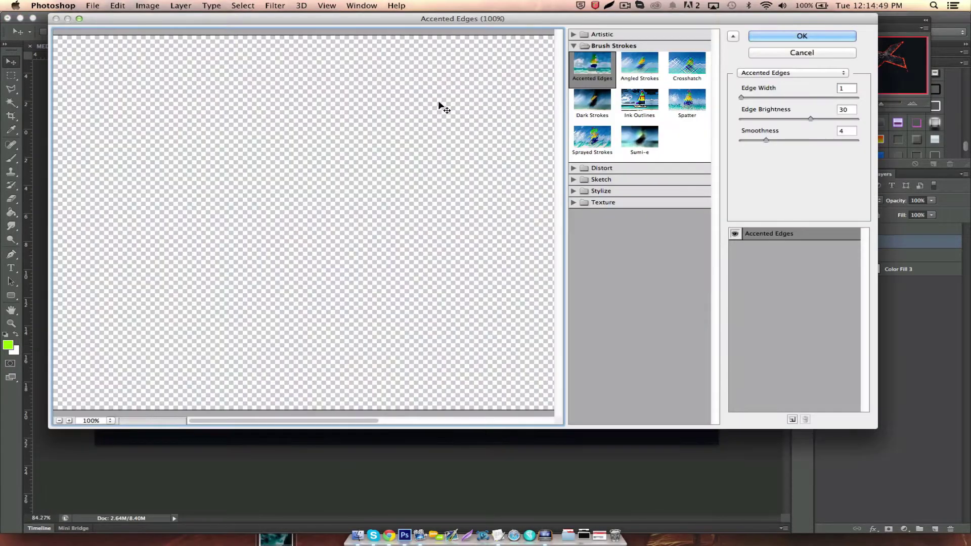
pyautogui.click(635, 67)
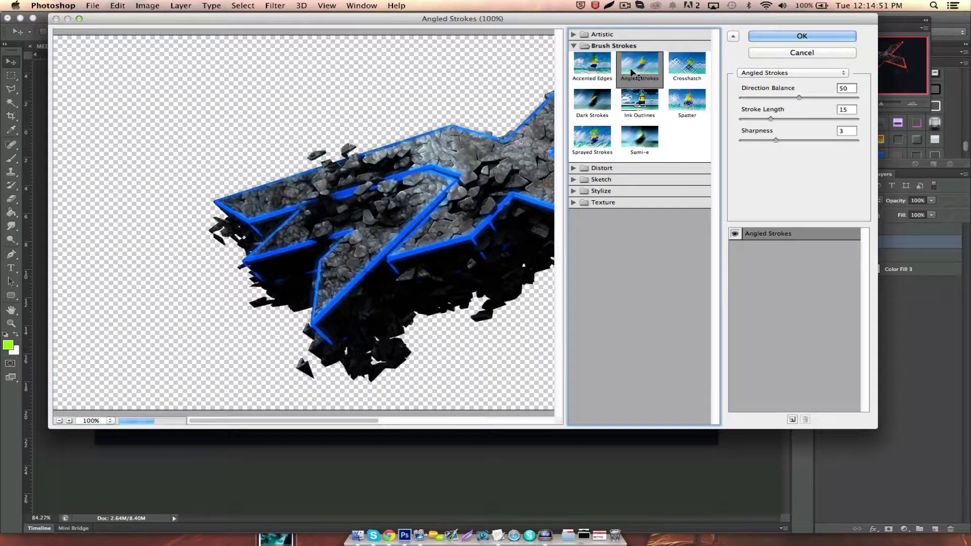
pyautogui.click(601, 101)
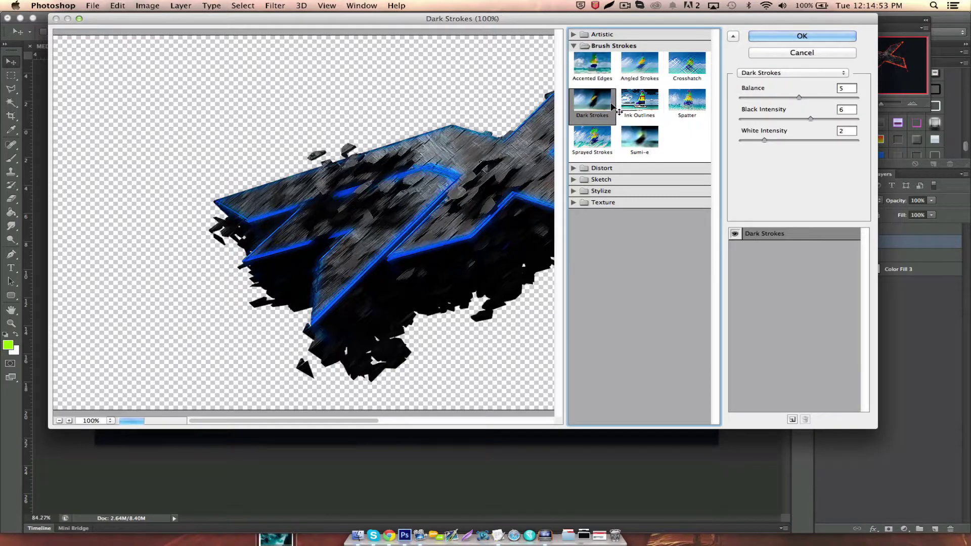
pyautogui.click(640, 105)
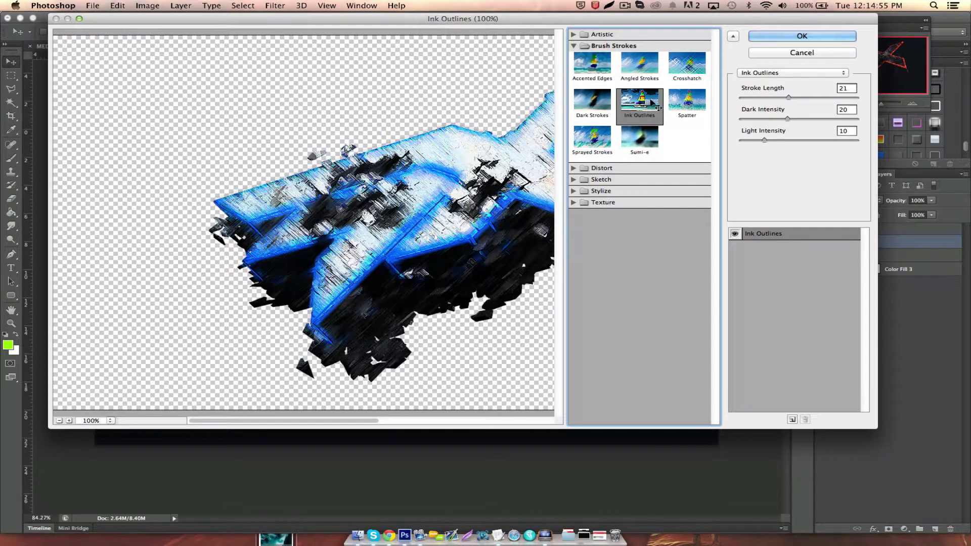
pyautogui.click(684, 102)
pyautogui.click(674, 70)
pyautogui.click(639, 65)
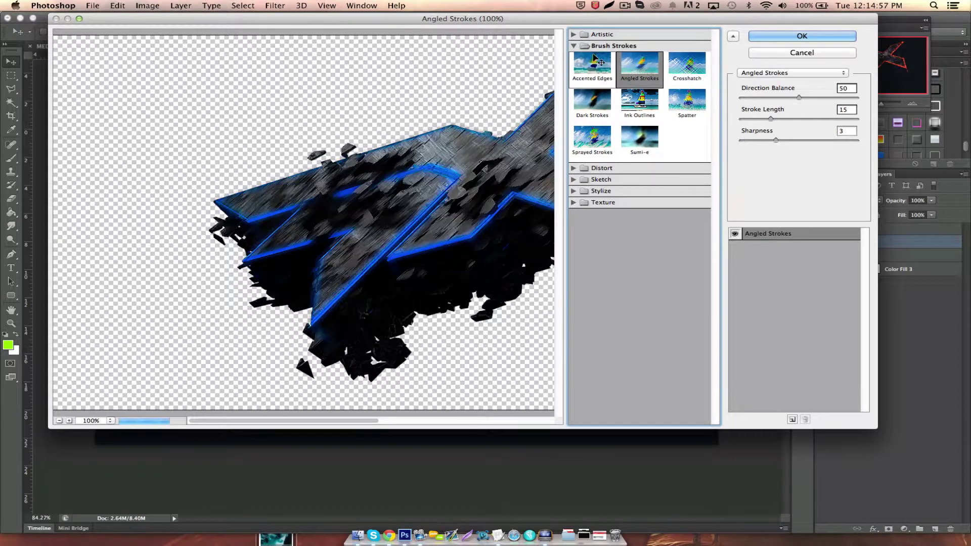
pyautogui.click(687, 105)
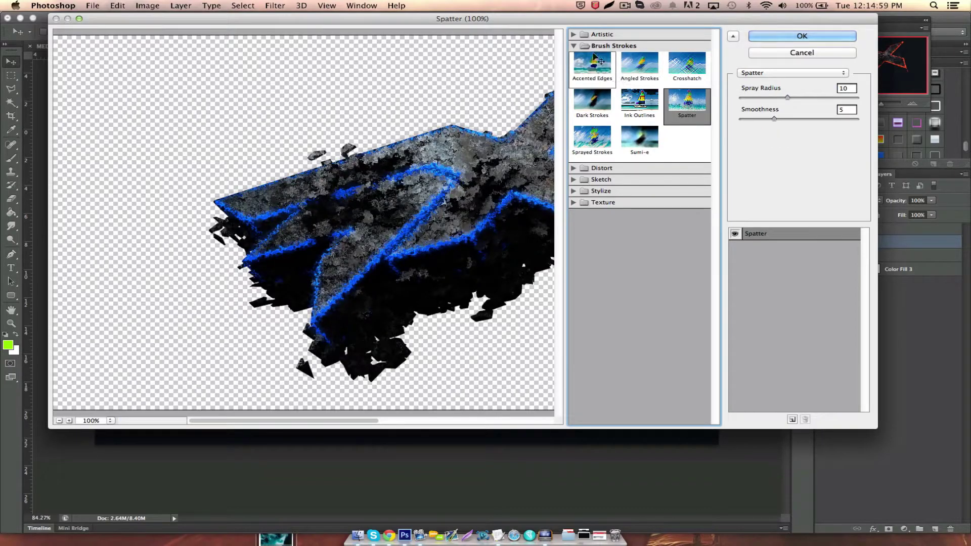
# Apply Stylize > Glowing Edges with edge width 1, brightness 14 and smoothness 6.
pyautogui.click(606, 46)
pyautogui.click(601, 80)
pyautogui.click(607, 103)
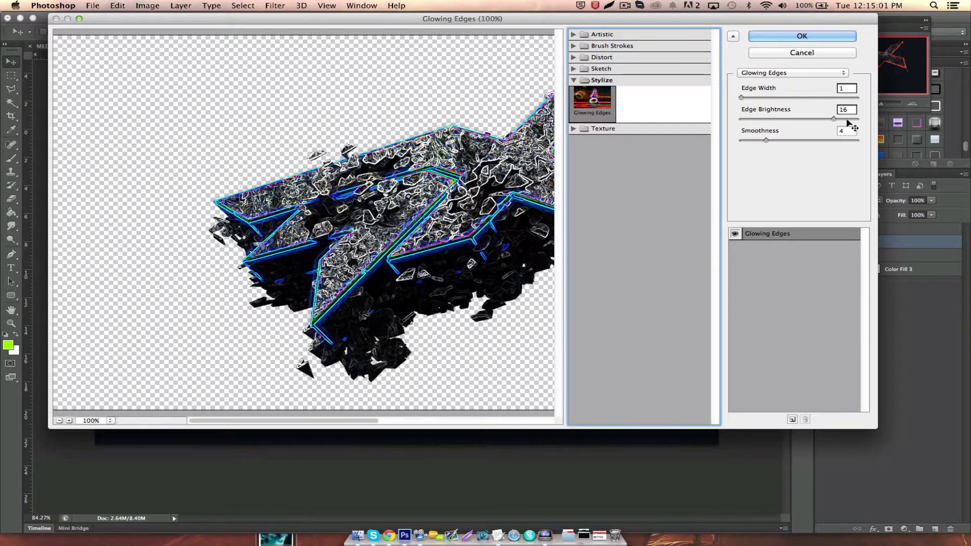
pyautogui.click(786, 140)
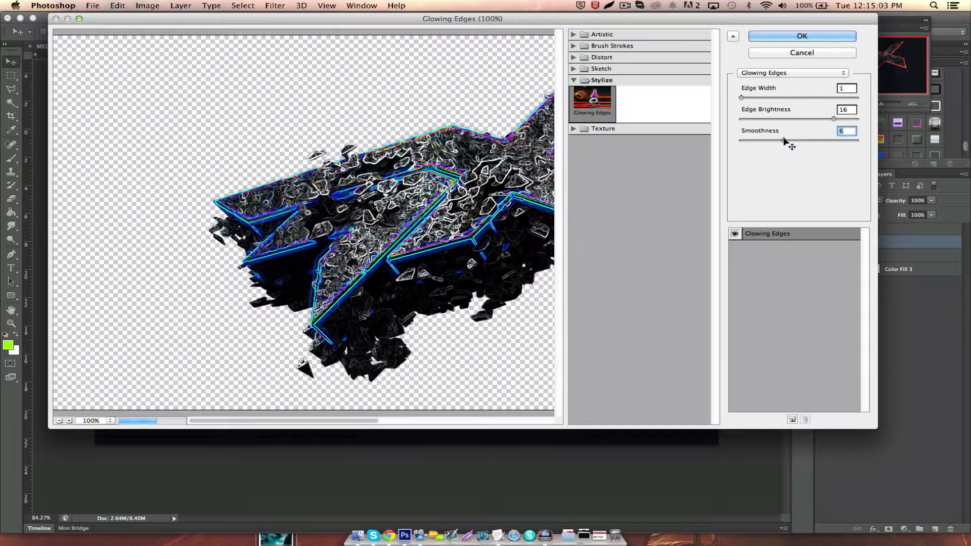
pyautogui.moveTo(786, 142)
pyautogui.mouseDown()
pyautogui.moveTo(752, 143)
pyautogui.moveTo(782, 145)
pyautogui.mouseUp()
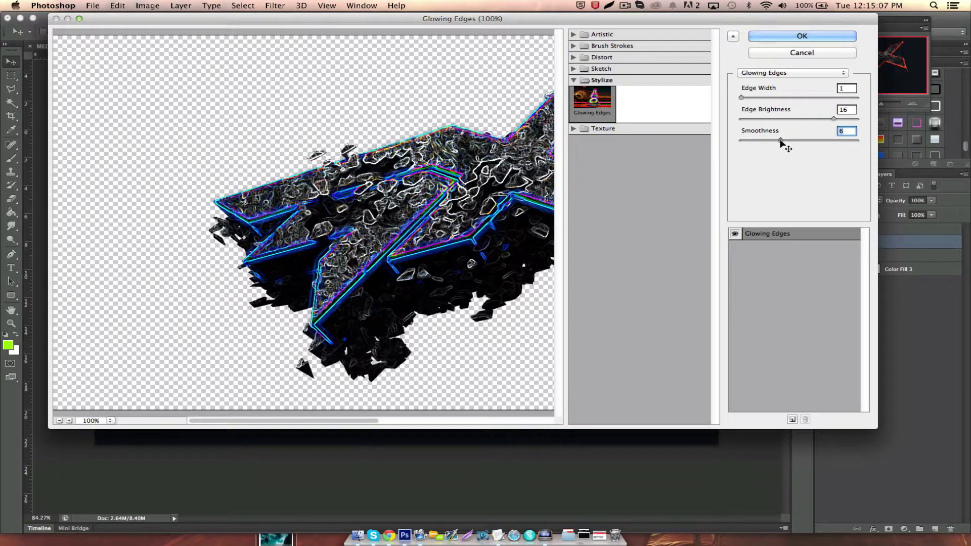
pyautogui.click(844, 111)
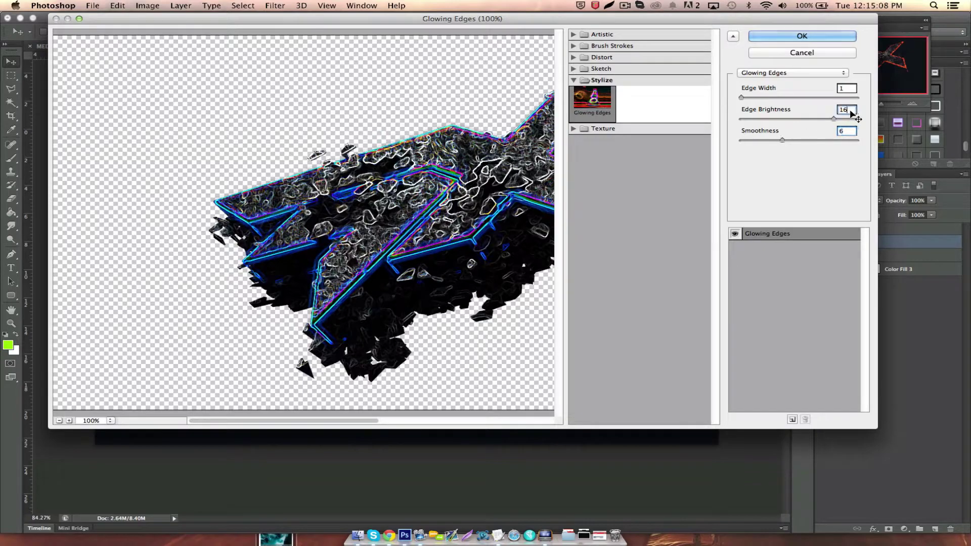
pyautogui.click(819, 119)
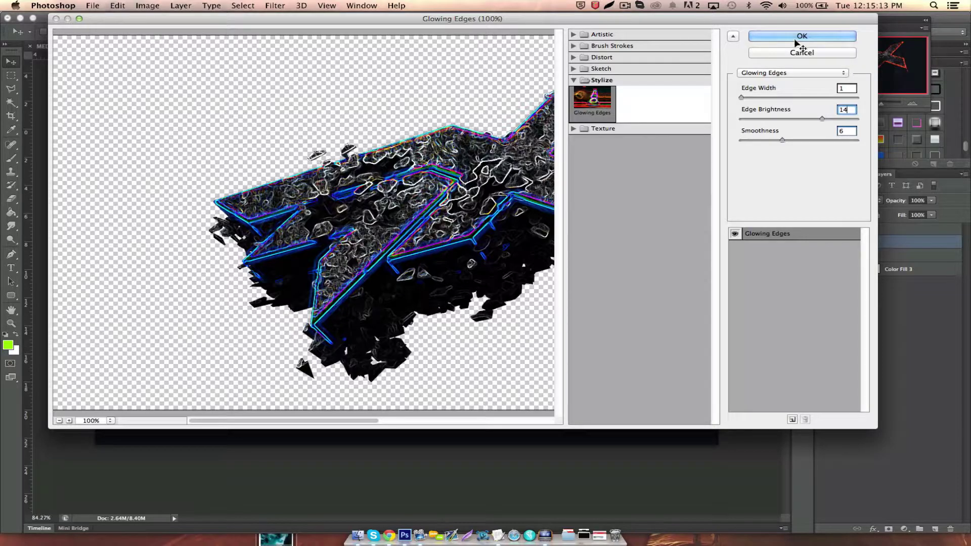
pyautogui.click(797, 40)
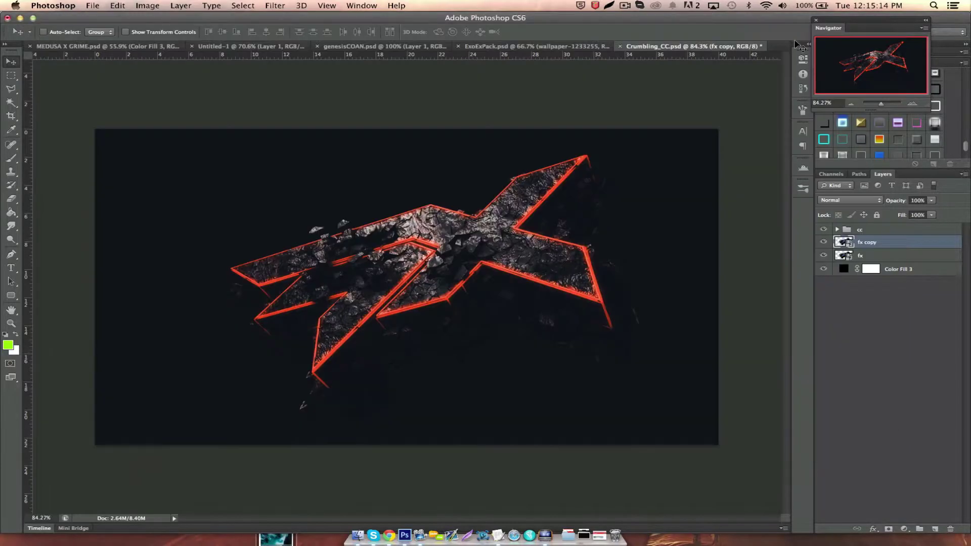
pyautogui.click(855, 202)
# Set fx copy to Lighten at 40% opacity and merge fx down into it.
pyautogui.click(850, 263)
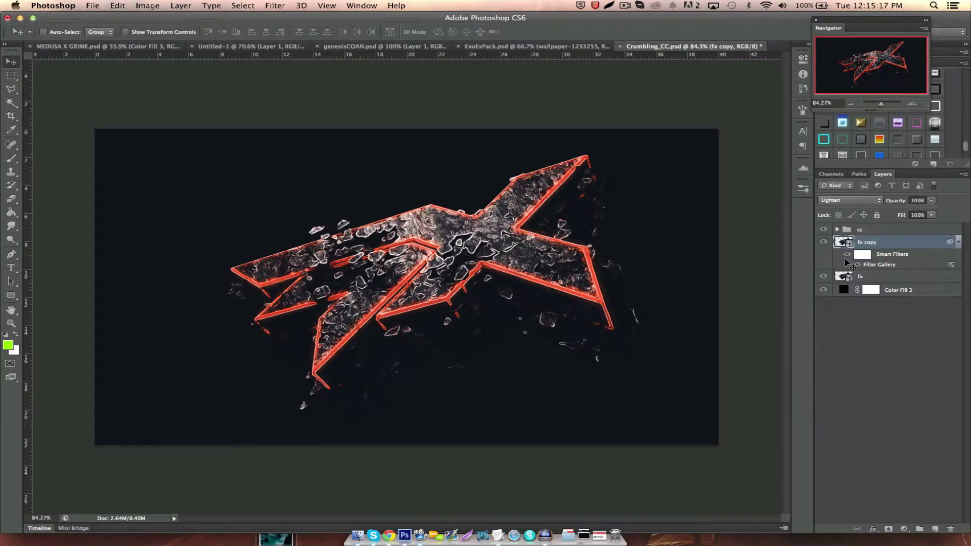
pyautogui.click(924, 199)
pyautogui.moveTo(882, 196); pyautogui.dragTo(834, 209)
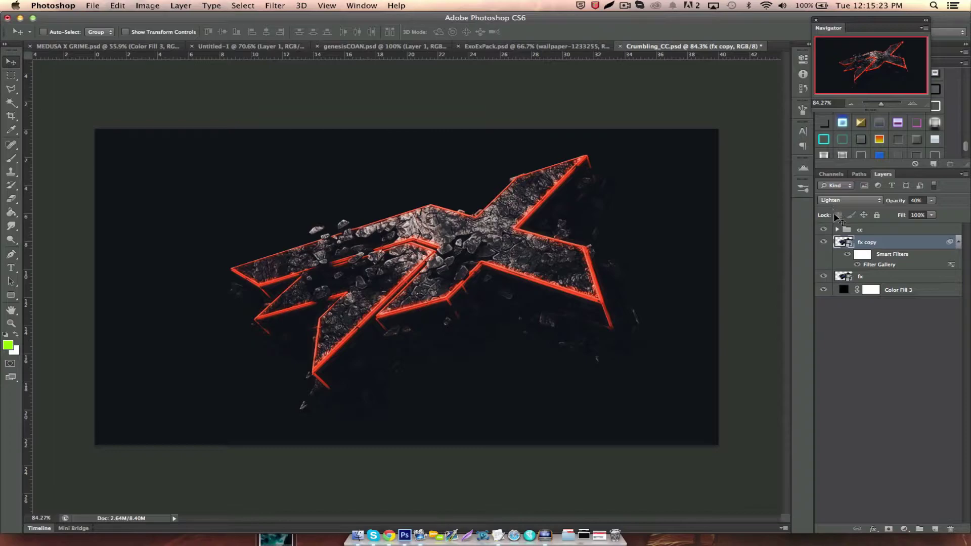
pyautogui.keyDown('shift'); pyautogui.click(872, 275); pyautogui.keyUp('shift')
pyautogui.press('super+e')
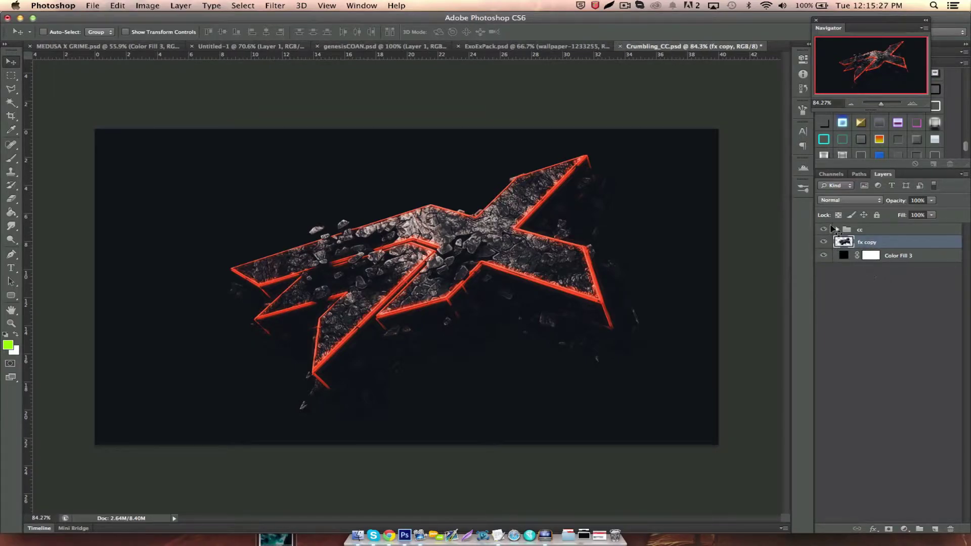
# Expand the cc group and toggle Gradient Map 11 copy 2's visibility to compare.
pyautogui.click(838, 229)
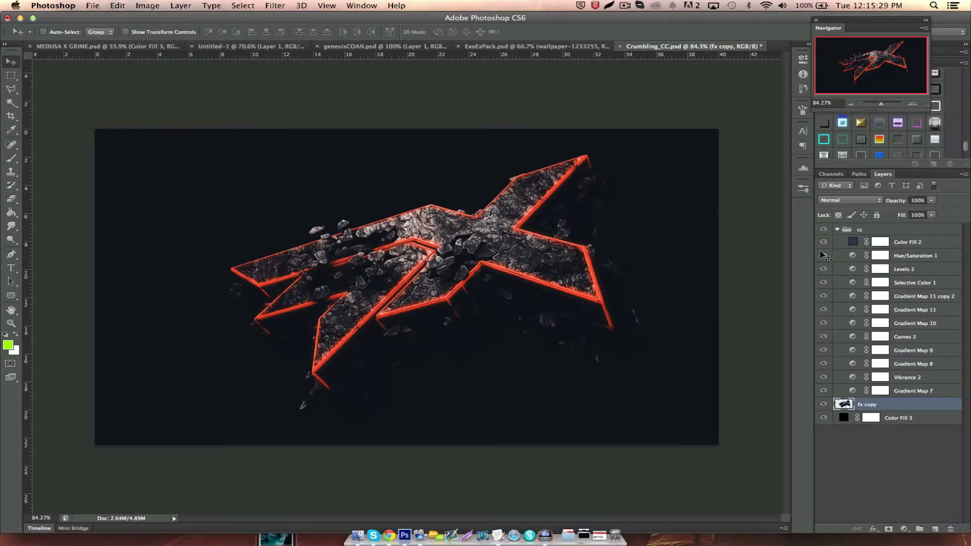
pyautogui.click(824, 297)
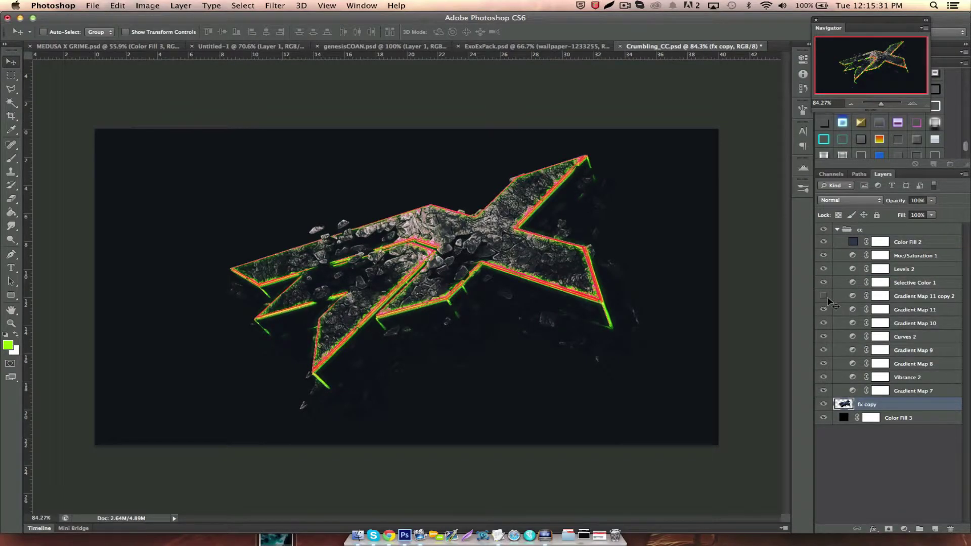
pyautogui.click(825, 296)
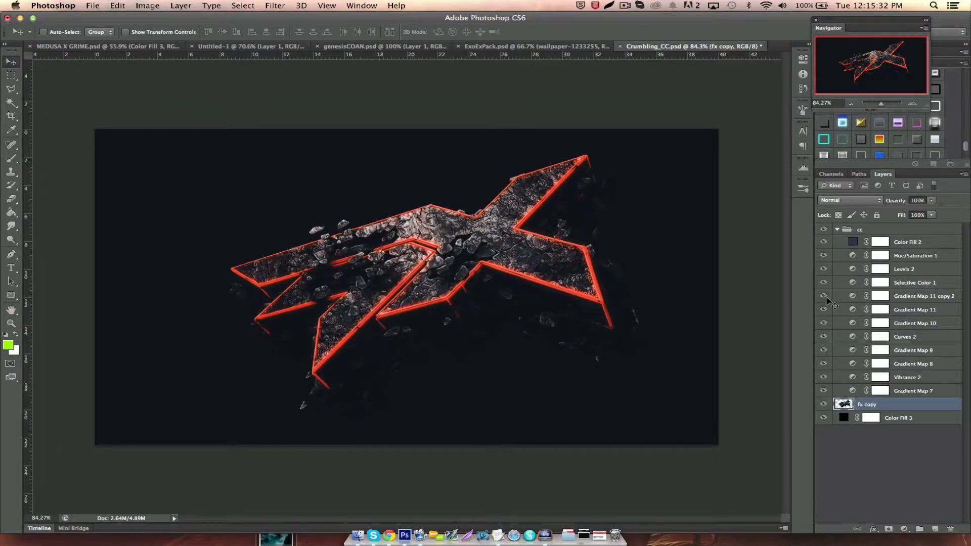
# Shift Hue/Saturation 1's hue to -7 for a cyan glow, then select fx copy.
pyautogui.doubleClick(853, 256)
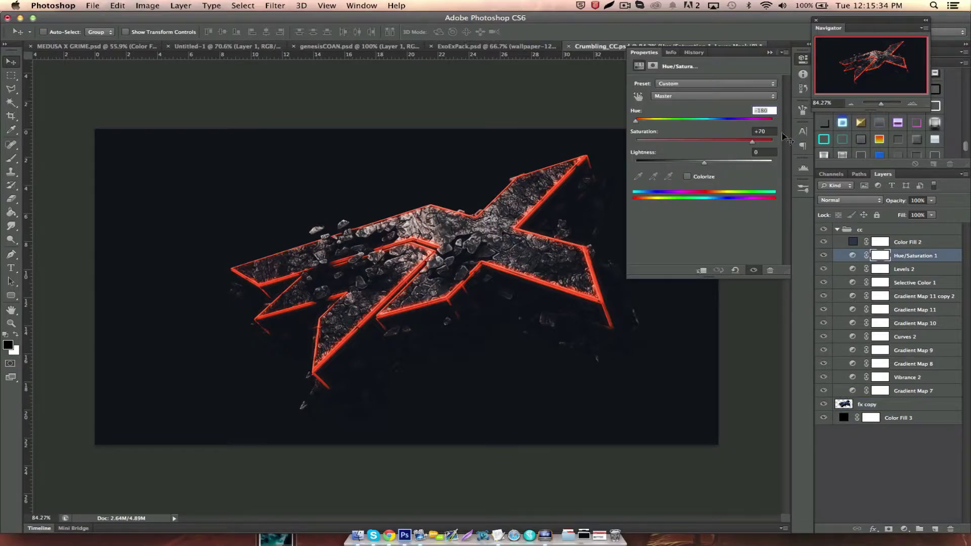
pyautogui.click(708, 119)
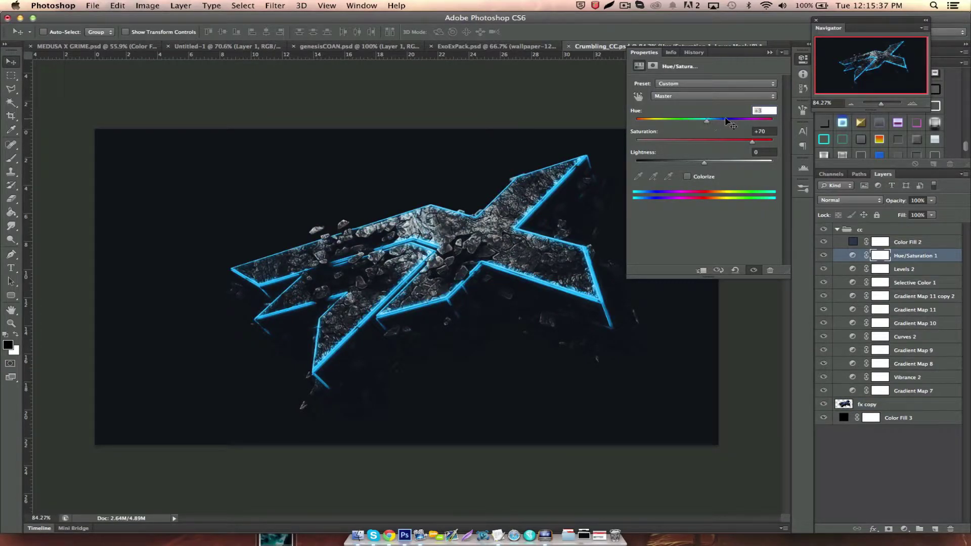
pyautogui.moveTo(714, 120); pyautogui.dragTo(700, 121)
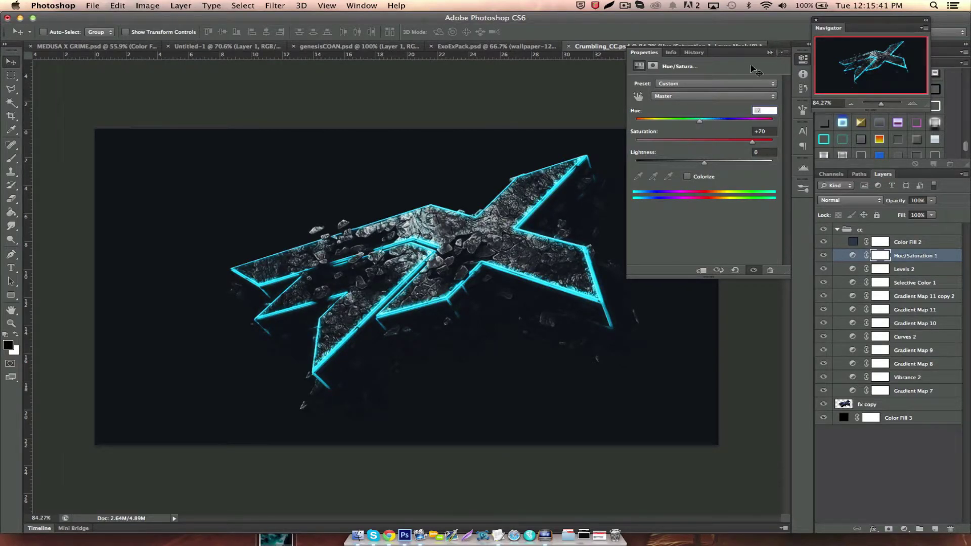
pyautogui.click(770, 53)
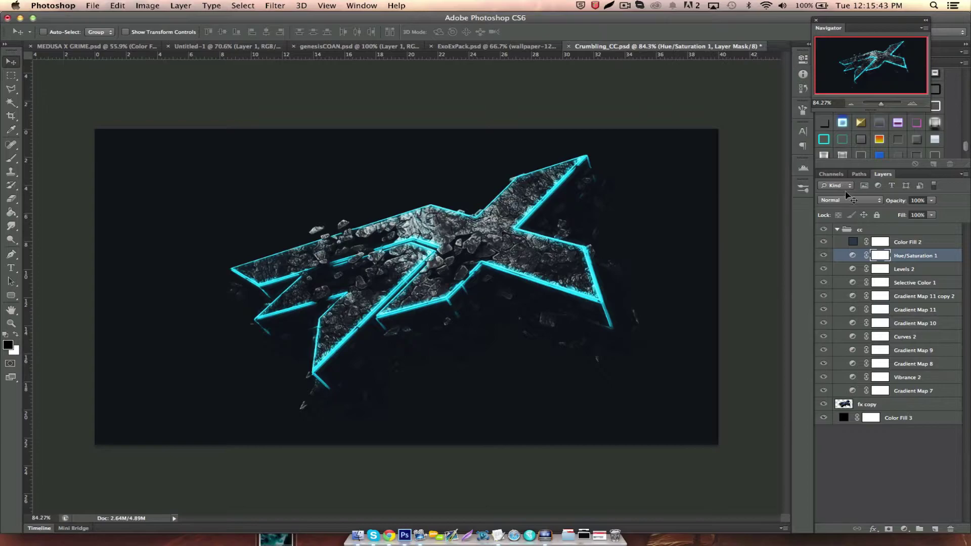
pyautogui.click(850, 229)
pyautogui.click(865, 240)
pyautogui.press('super+semicolon')
# Duplicate fx copy as fx copy 2, closing the Filter menu unused.
pyautogui.press('super+j')
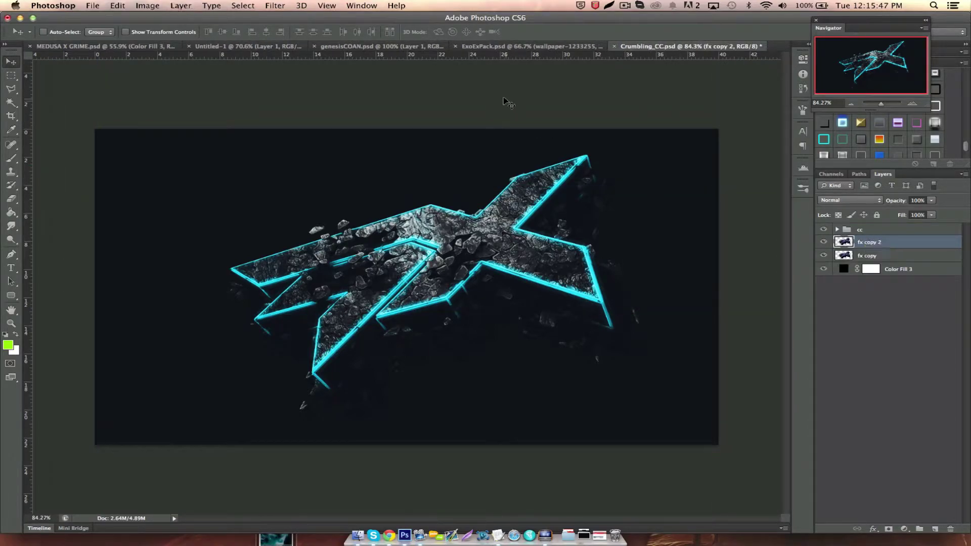
pyautogui.click(281, 5)
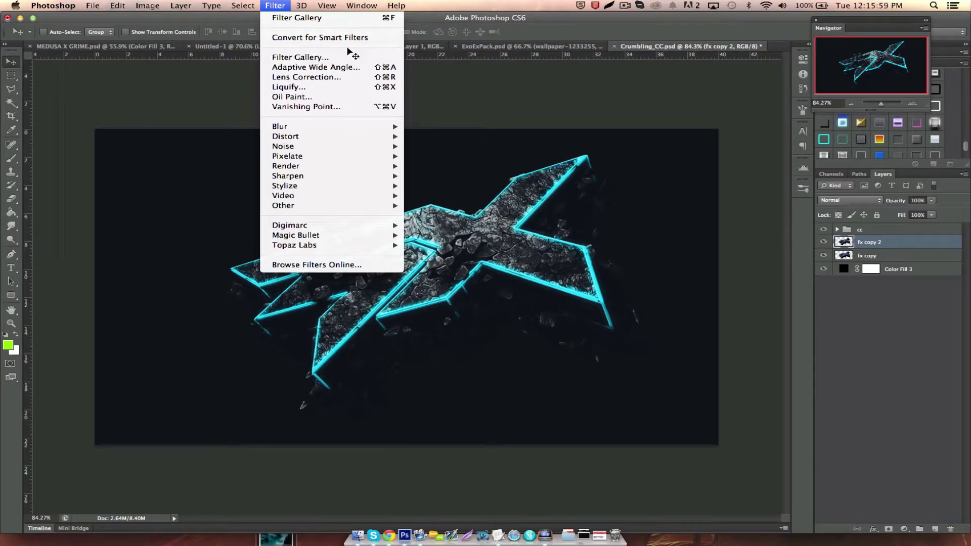
pyautogui.press('Escape')
# Preview Brush Strokes > Accented Edges in the Filter Gallery, then cancel without applying.
pyautogui.click(275, 7)
pyautogui.click(302, 61)
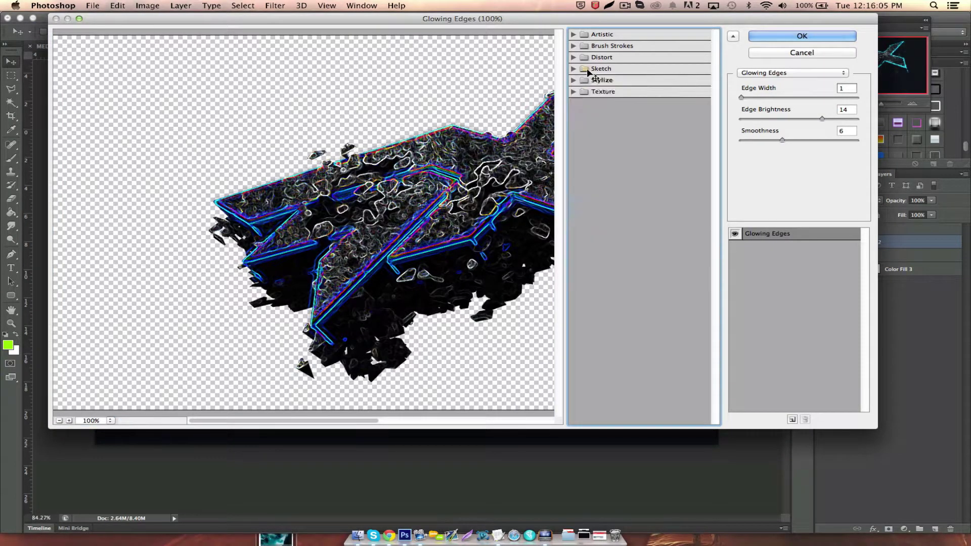
pyautogui.click(613, 46)
pyautogui.click(591, 67)
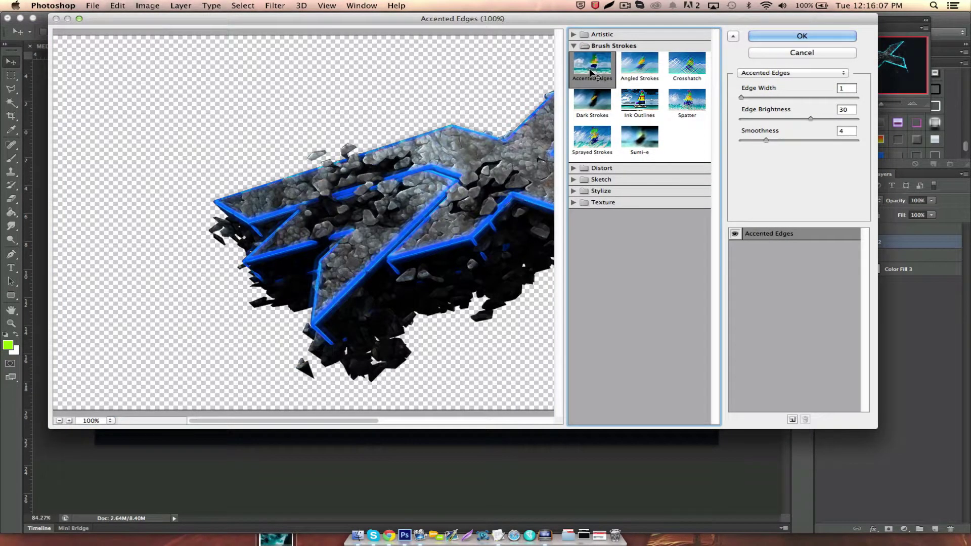
pyautogui.click(804, 54)
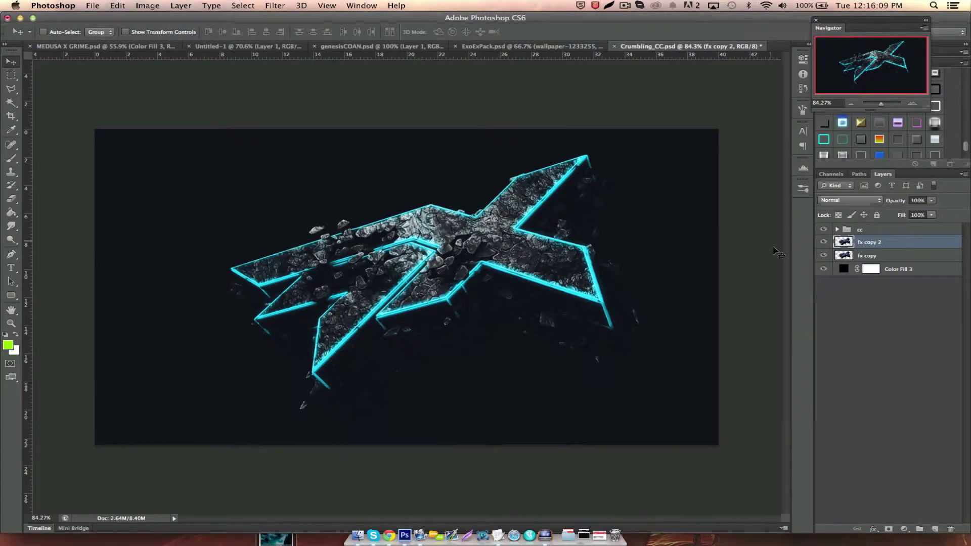
# Delete fx copy 2, convert fx copy to a smart object, and duplicate it.
pyautogui.press('Delete')
pyautogui.rightClick(903, 241)
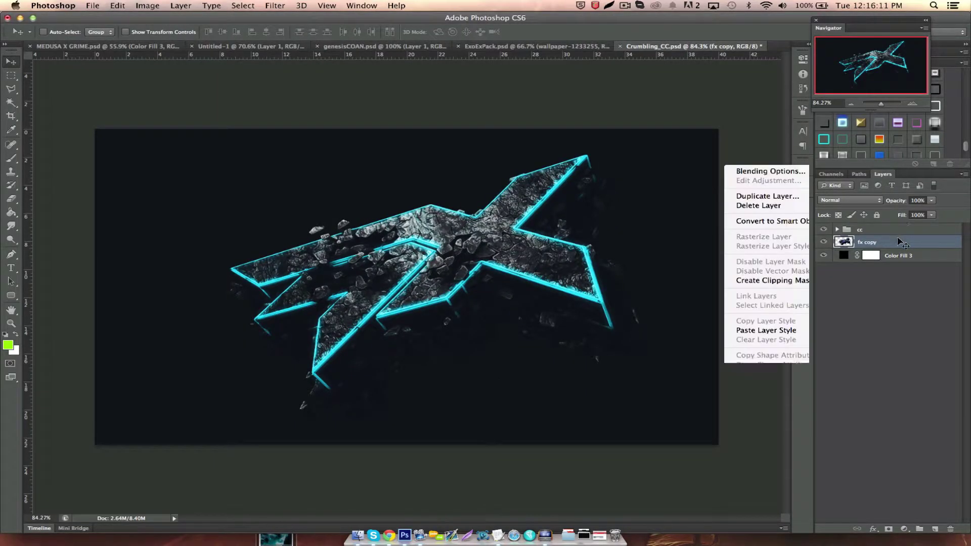
pyautogui.click(784, 210)
pyautogui.hotkey('ctrl', 'j')
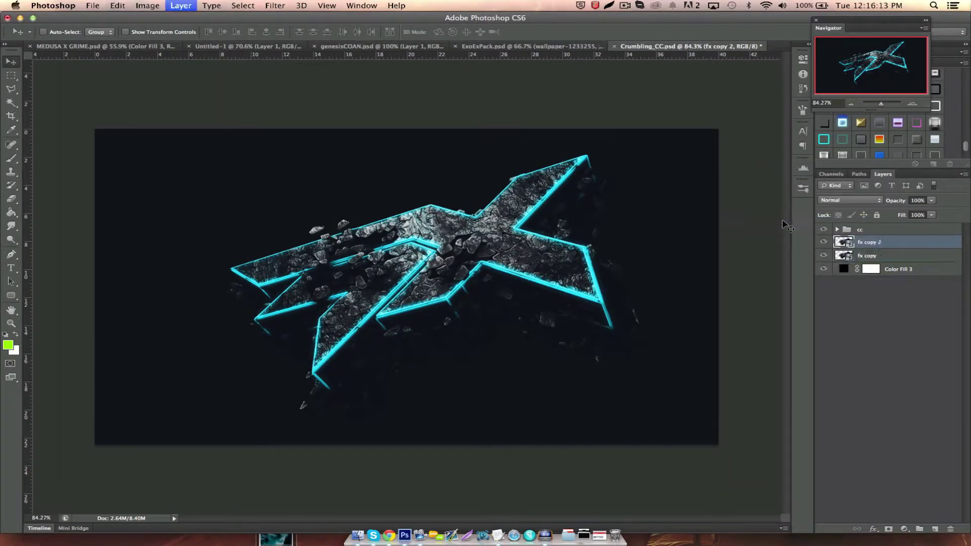
pyautogui.hotkey('ctrl', 'j')
pyautogui.hotkey('ctrl', 'j')
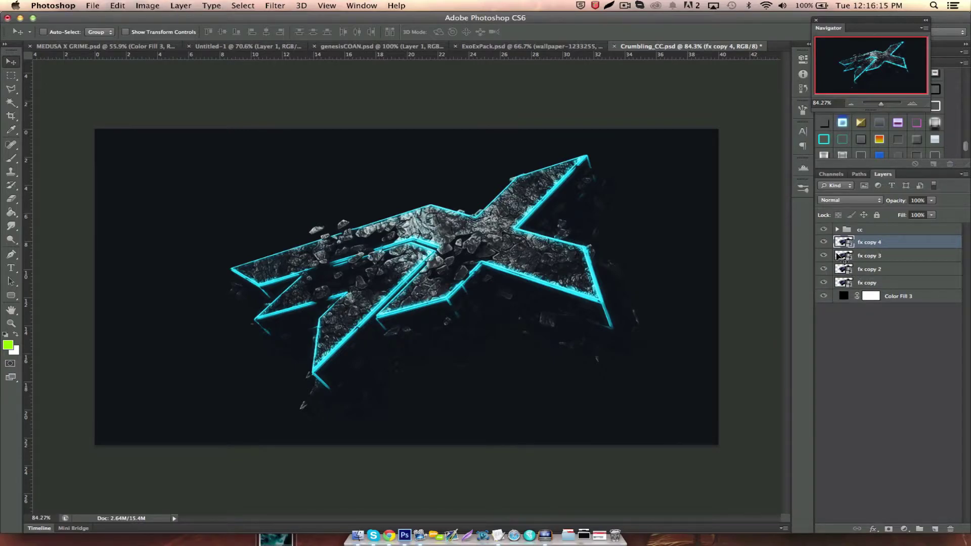
# Hide fx copy 2 through 4, reselect fx copy, and undo a trial layer mask.
pyautogui.moveTo(825, 242); pyautogui.dragTo(828, 269)
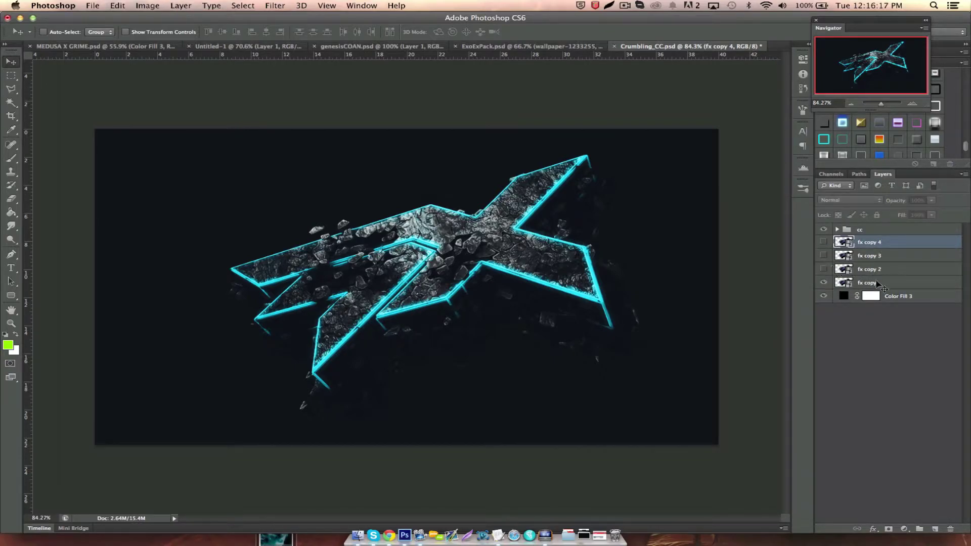
pyautogui.click(878, 284)
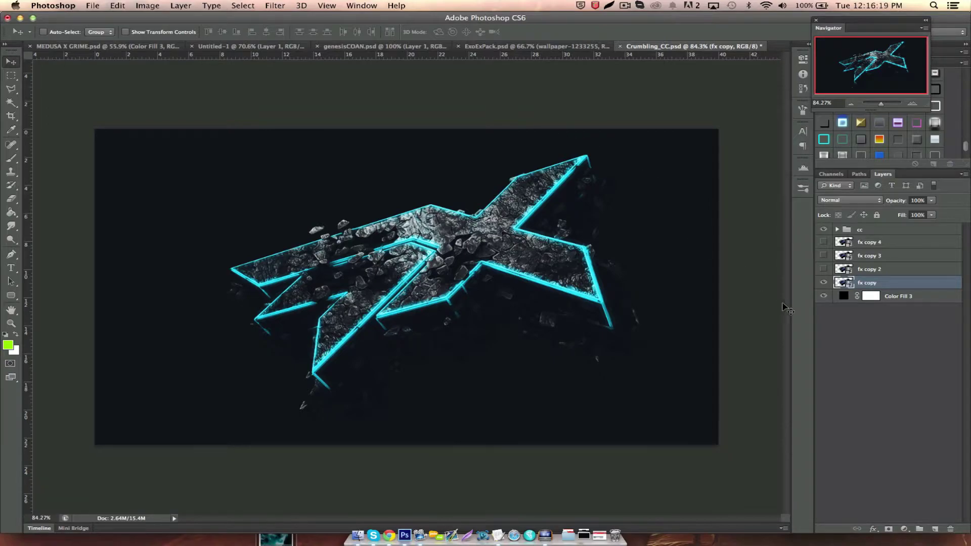
pyautogui.click(889, 529)
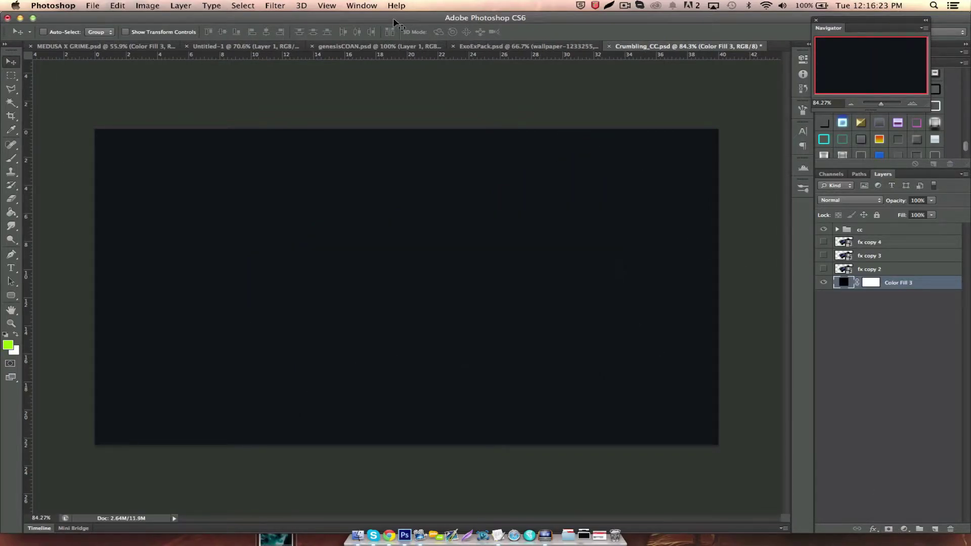
pyautogui.hotkey('ctrl', 'alt', 'z')
pyautogui.hotkey('ctrl', 'alt', 'z')
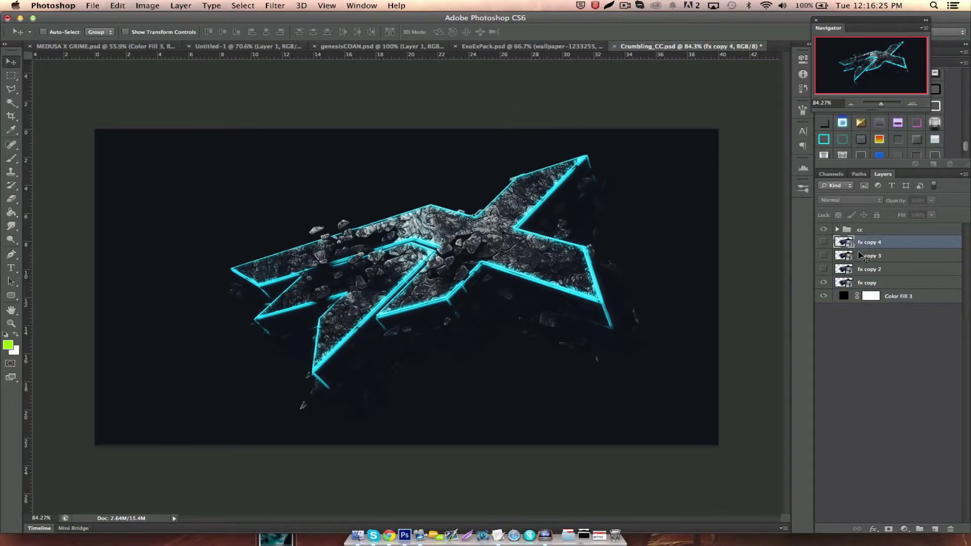
# Apply the Filter Gallery's Brush Strokes > Spatter filter to the fx copy smart object.
pyautogui.click(867, 282)
pyautogui.click(273, 7)
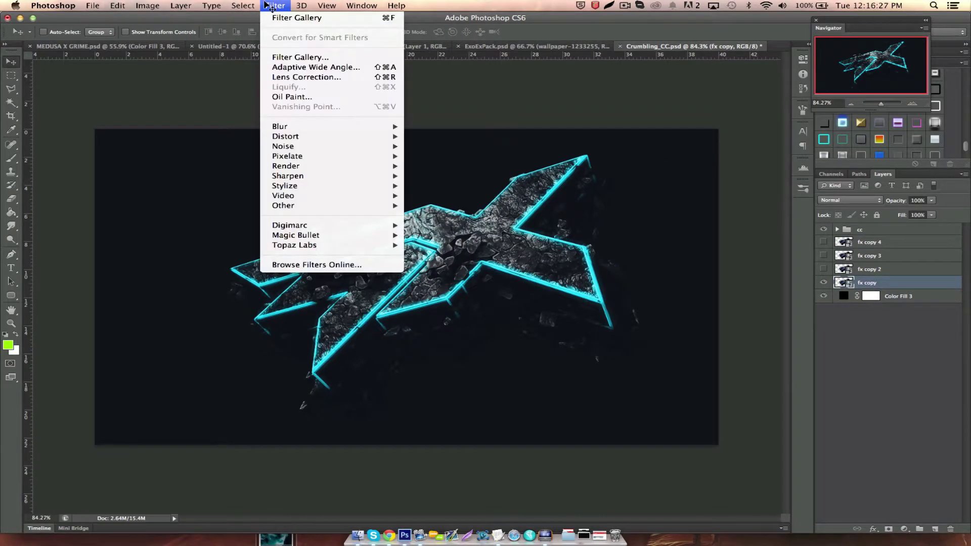
pyautogui.click(292, 57)
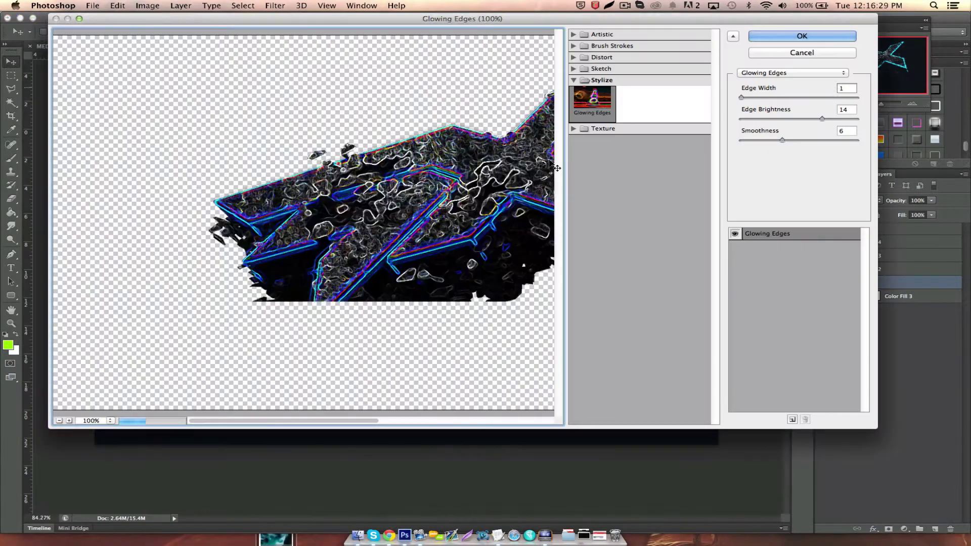
pyautogui.click(600, 80)
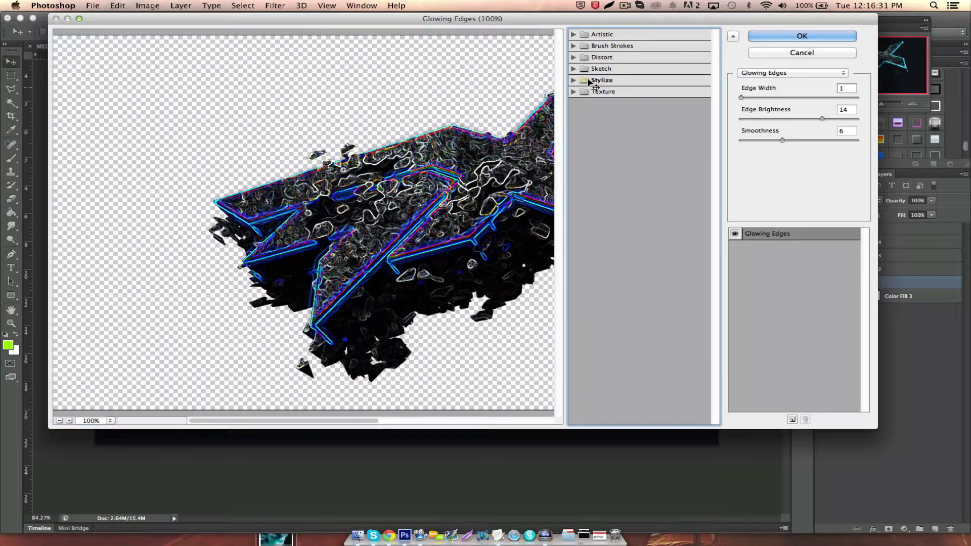
pyautogui.click(599, 57)
pyautogui.click(600, 34)
pyautogui.click(607, 46)
pyautogui.click(686, 99)
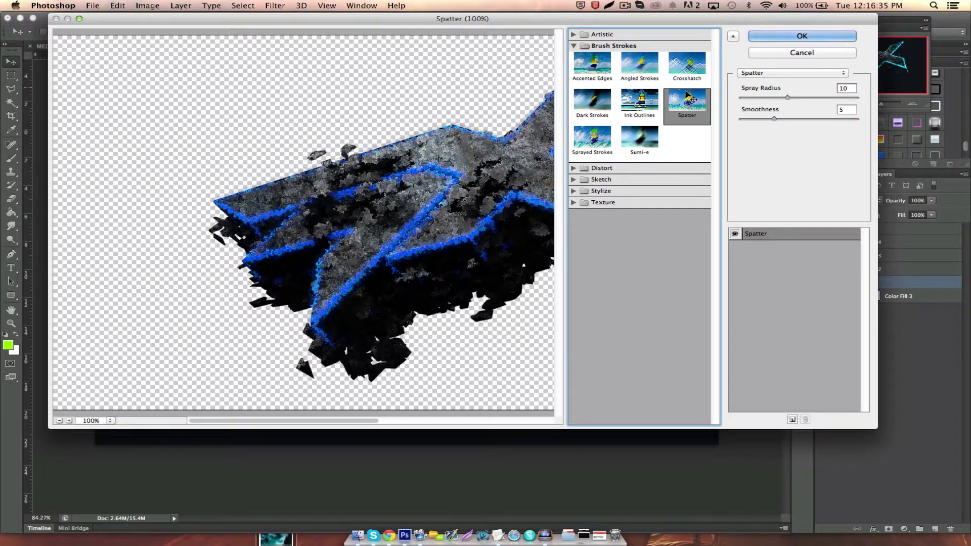
pyautogui.press('Return')
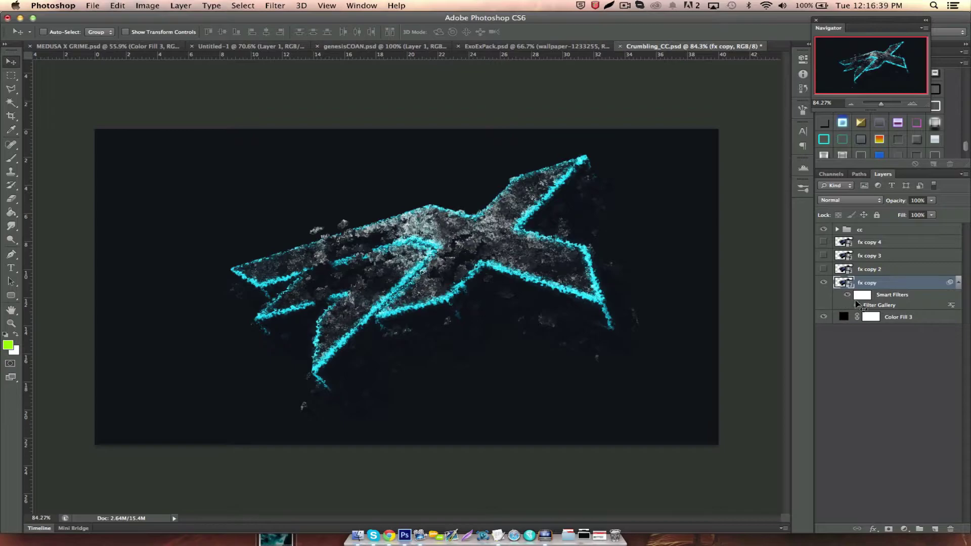
# Show fx copy 2, add a layer mask, and undo a trial splatter stroke.
pyautogui.click(864, 269)
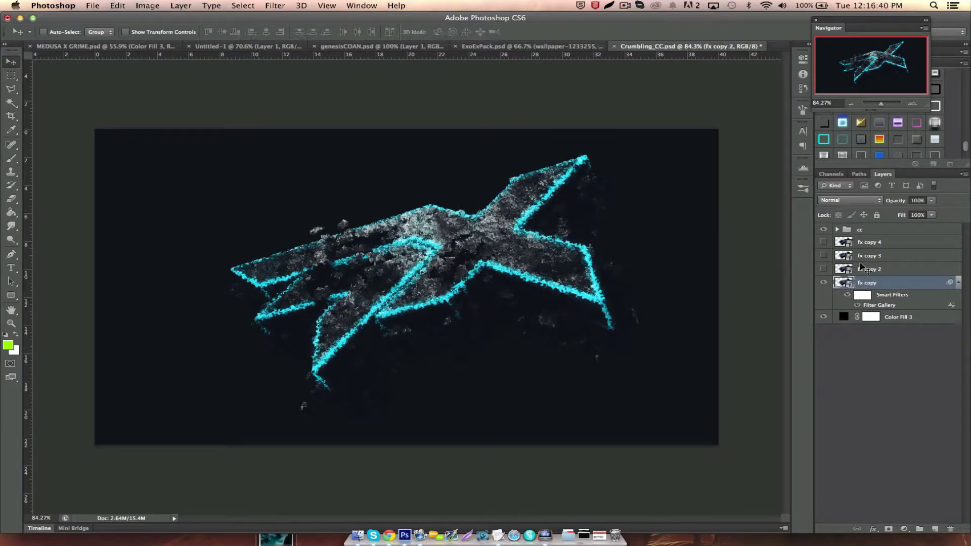
pyautogui.click(824, 270)
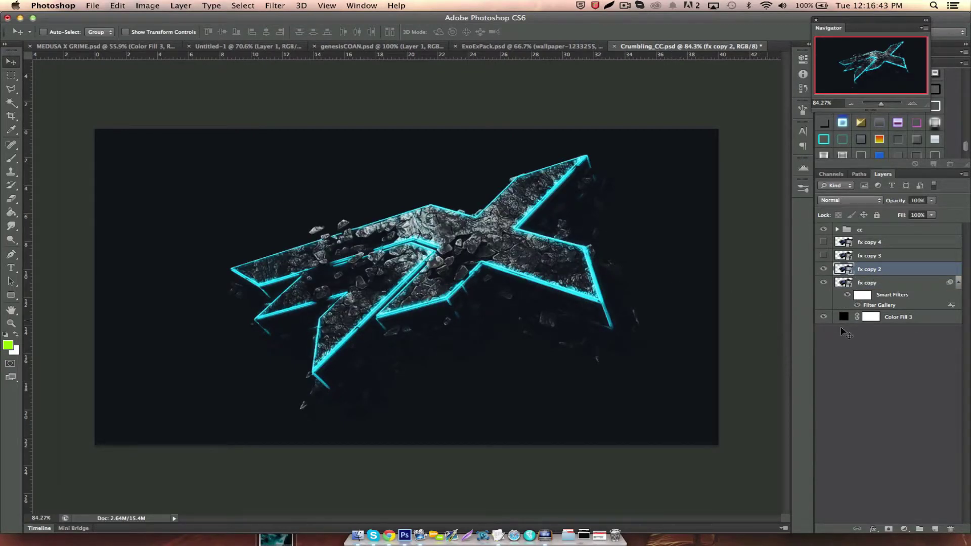
pyautogui.click(888, 529)
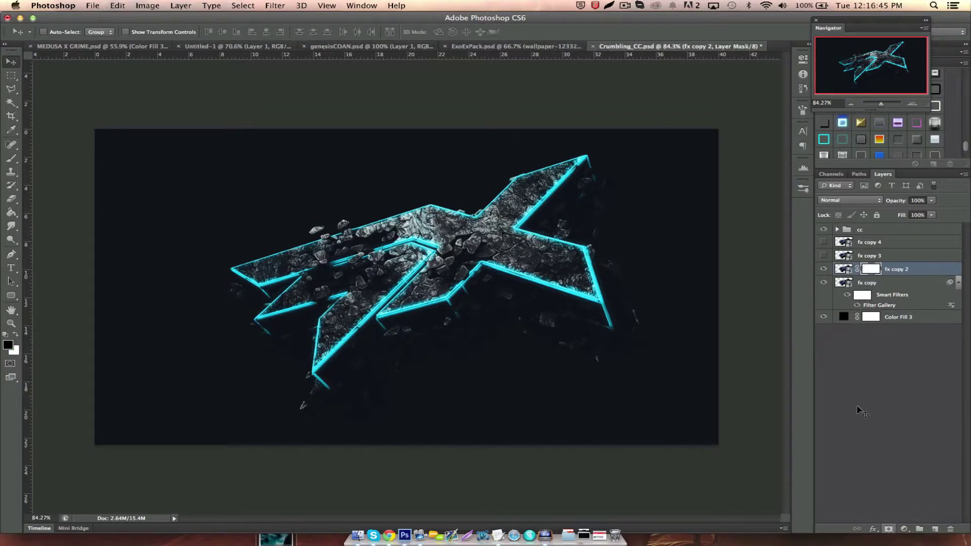
pyautogui.press('b')
pyautogui.moveTo(747, 387); pyautogui.dragTo(584, 448)
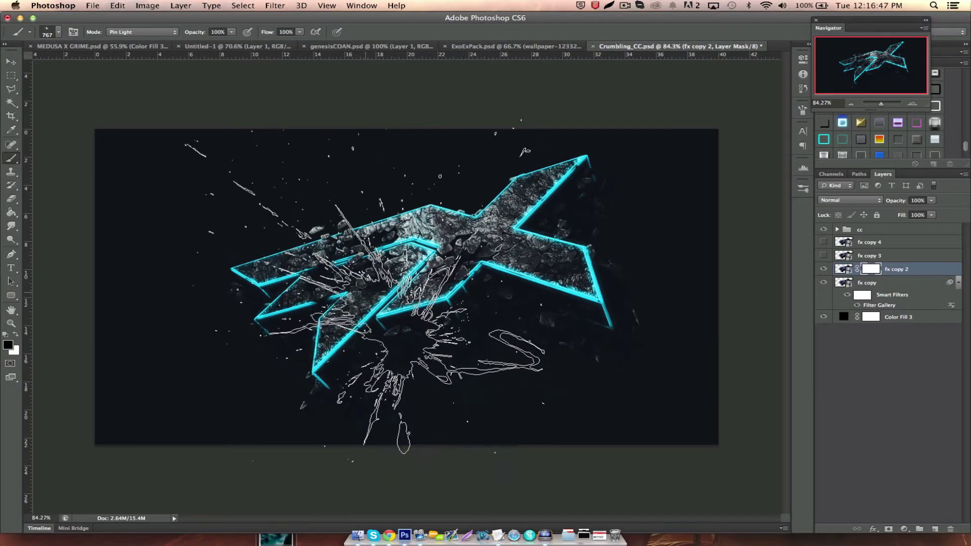
pyautogui.press('super+z')
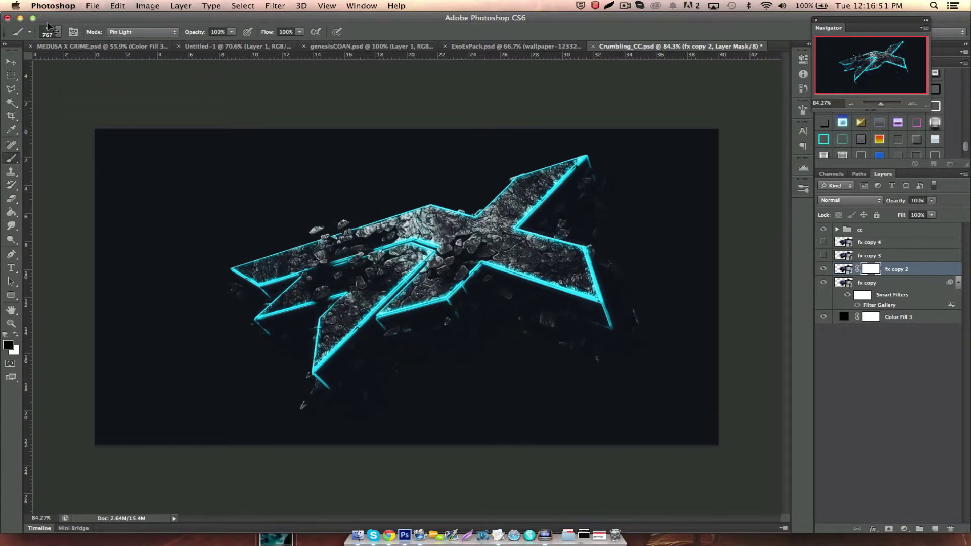
pyautogui.press('XF86AudioMute')
pyautogui.press('XF86AudioRaiseVolume')
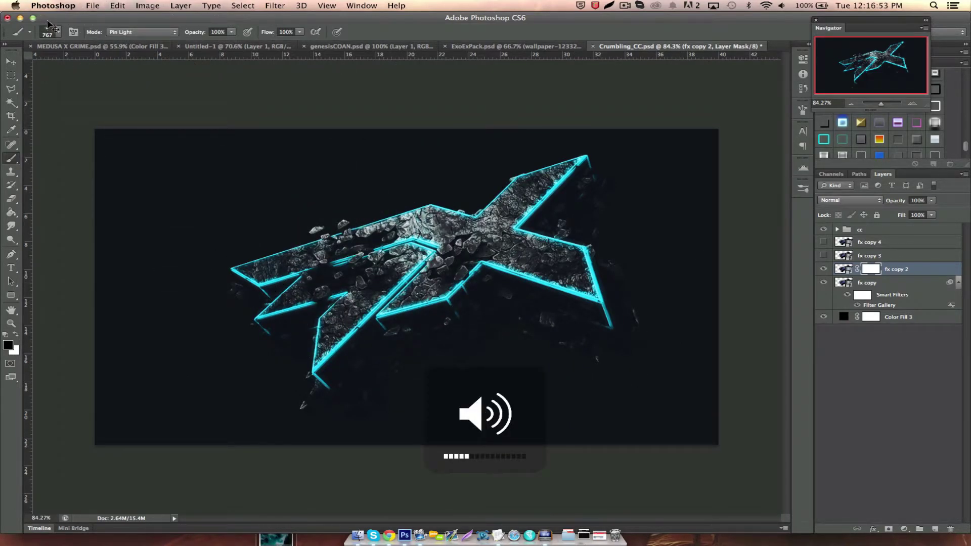
# Choose the soft round brush preset at 108 px with 0% hardness.
pyautogui.click(51, 32)
pyautogui.doubleClick(137, 175)
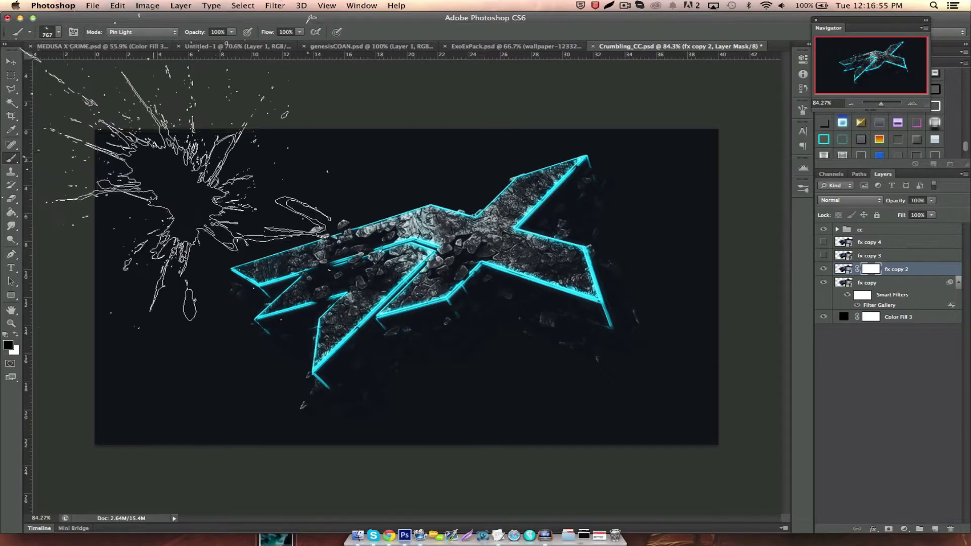
pyautogui.click(59, 32)
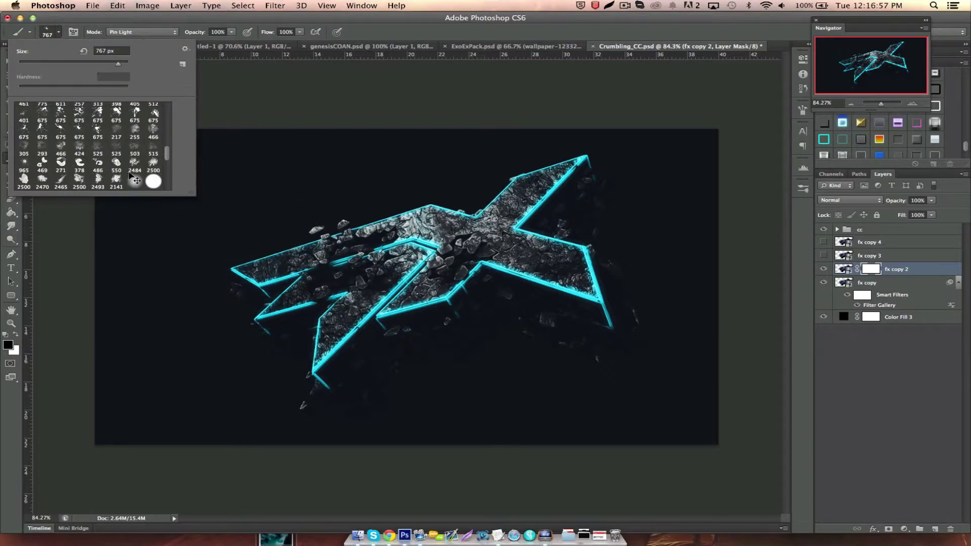
pyautogui.click(134, 180)
pyautogui.click(76, 63)
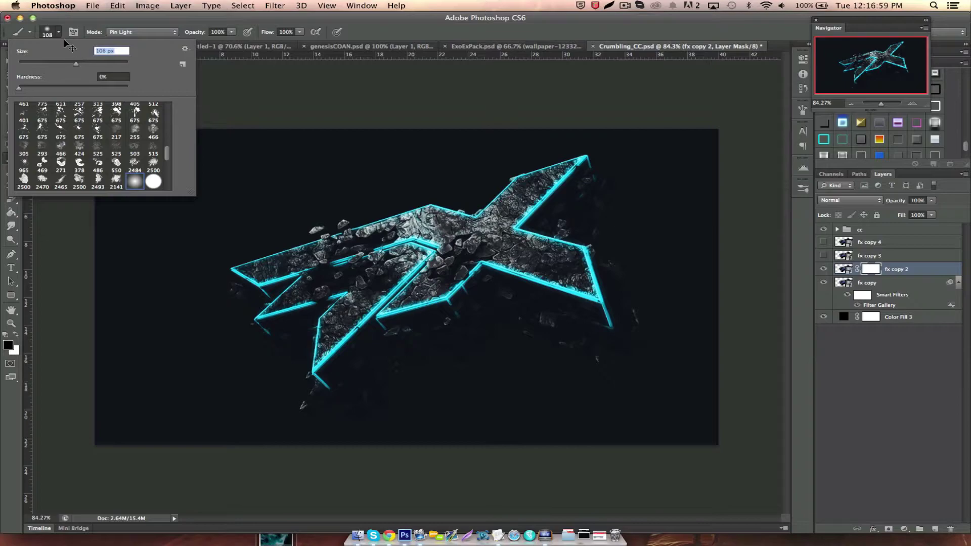
pyautogui.click(61, 33)
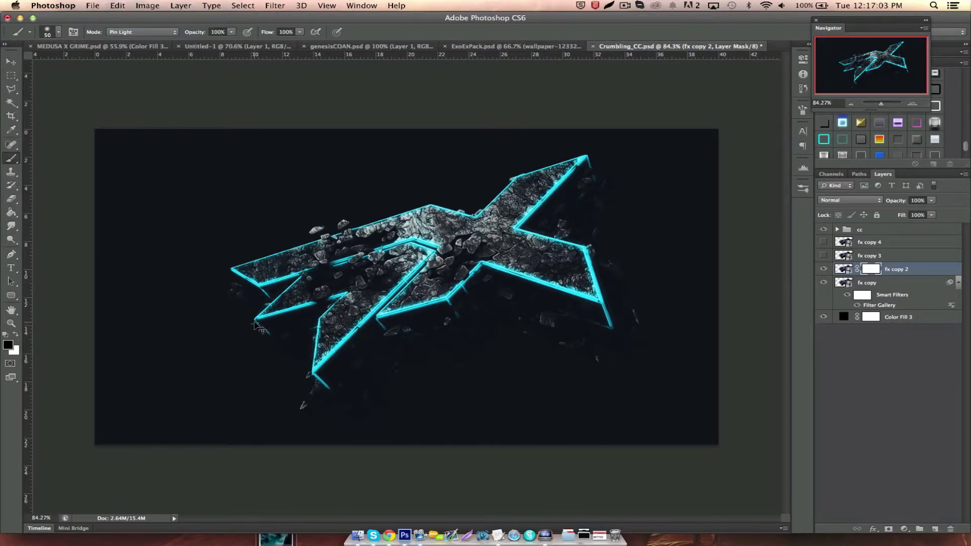
# Brush the mask along the X's lower, left and upper-right arm edges, restoring the right tip.
pyautogui.moveTo(274, 317); pyautogui.dragTo(344, 299)
pyautogui.moveTo(320, 376)
pyautogui.mouseDown()
pyautogui.moveTo(377, 313)
pyautogui.moveTo(603, 298)
pyautogui.moveTo(586, 251)
pyautogui.mouseUp()
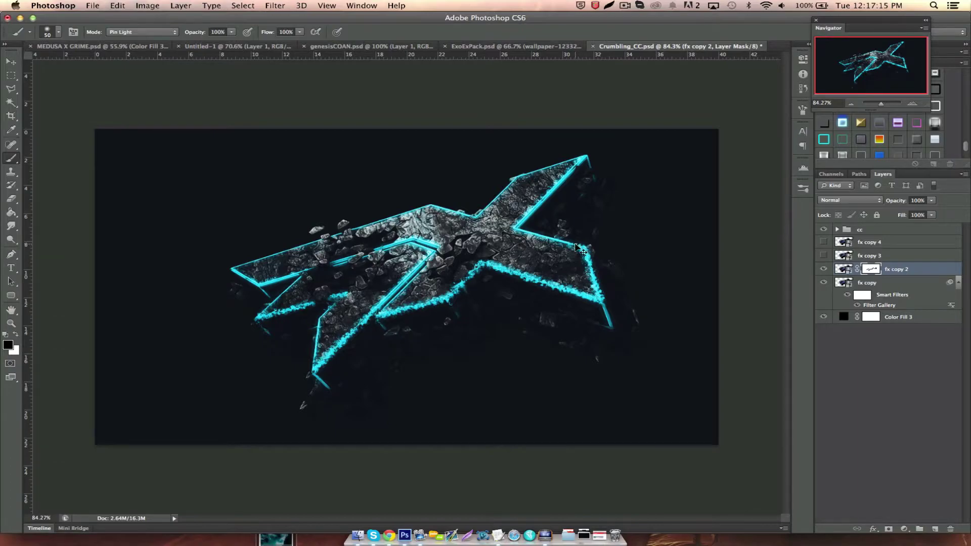
pyautogui.moveTo(527, 235)
pyautogui.mouseDown()
pyautogui.moveTo(562, 177)
pyautogui.moveTo(581, 168)
pyautogui.moveTo(532, 231)
pyautogui.mouseUp()
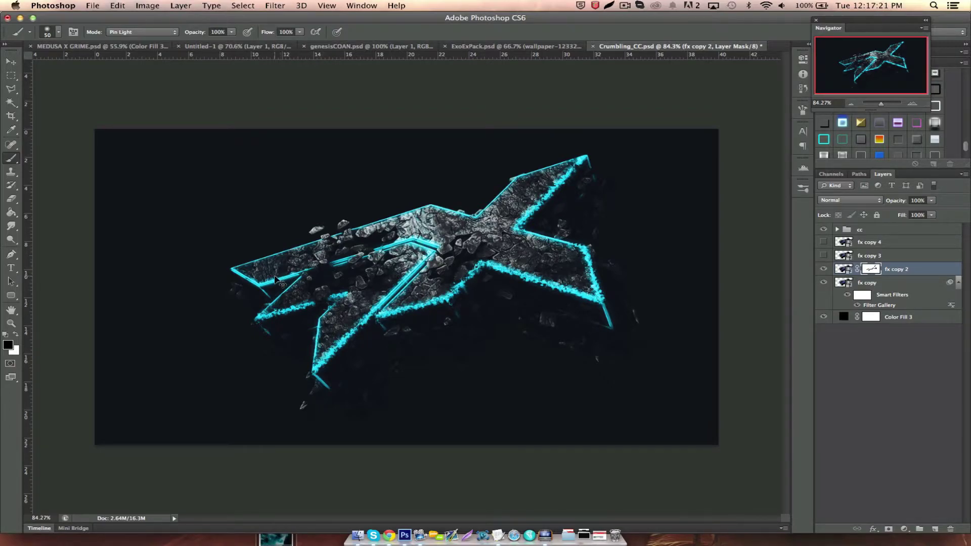
pyautogui.moveTo(333, 259)
pyautogui.mouseDown()
pyautogui.moveTo(266, 290)
pyautogui.moveTo(303, 282)
pyautogui.mouseUp()
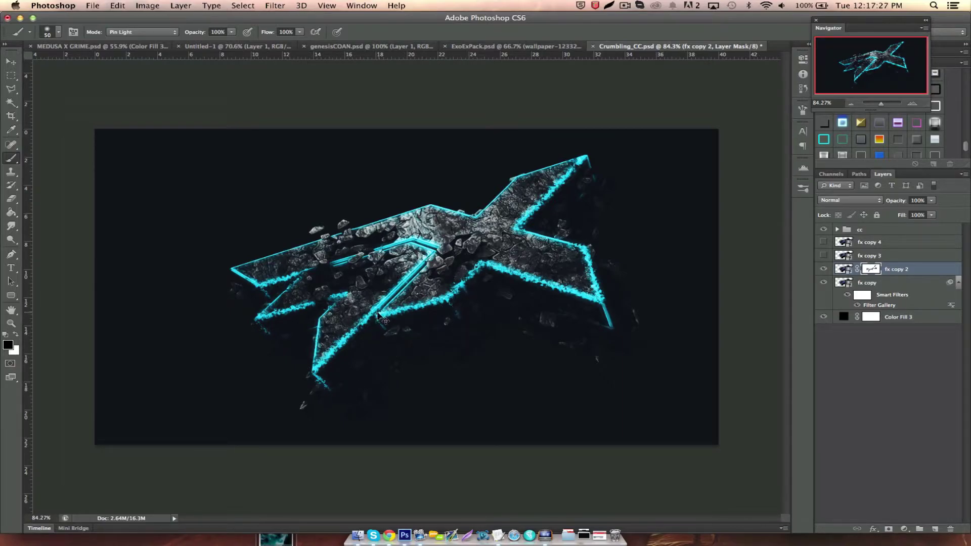
pyautogui.moveTo(619, 313); pyautogui.dragTo(611, 327)
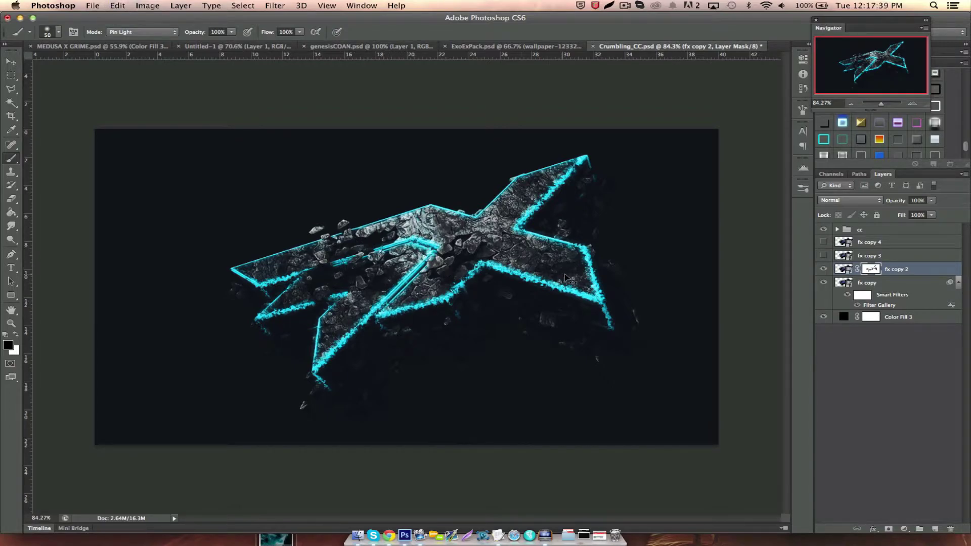
# Duplicate the logo layer as fx copy 5, place it below fx copy 2, and show it.
pyautogui.click(850, 258)
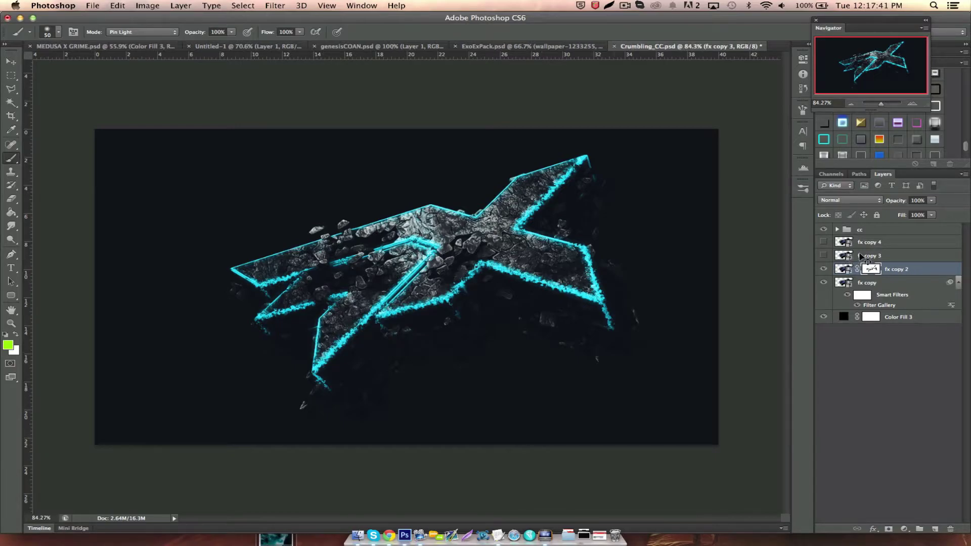
pyautogui.hotkey('ctrl', 'j')
pyautogui.moveTo(861, 267); pyautogui.dragTo(842, 291)
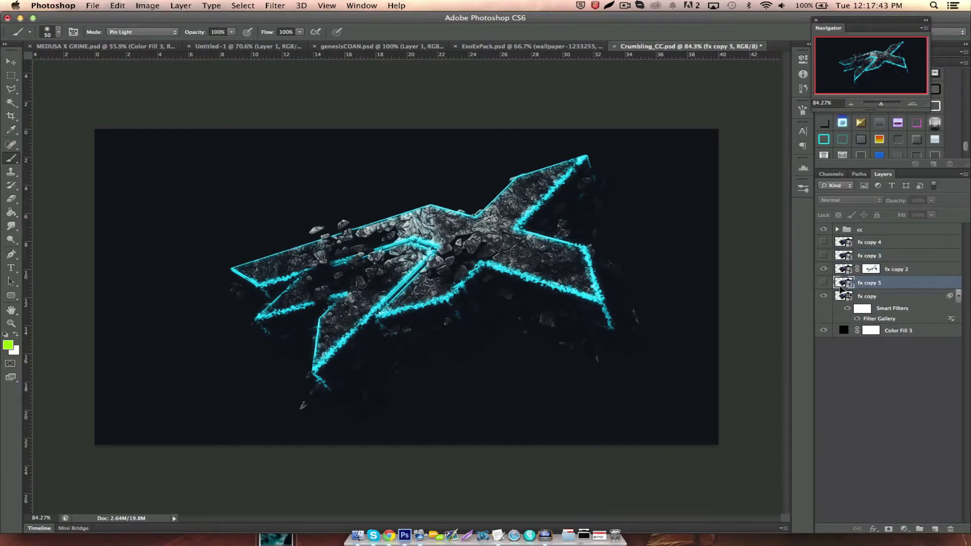
pyautogui.click(824, 283)
# Apply Accented Edges with edge width 1, edge brightness 28 and smoothness 4.
pyautogui.click(276, 5)
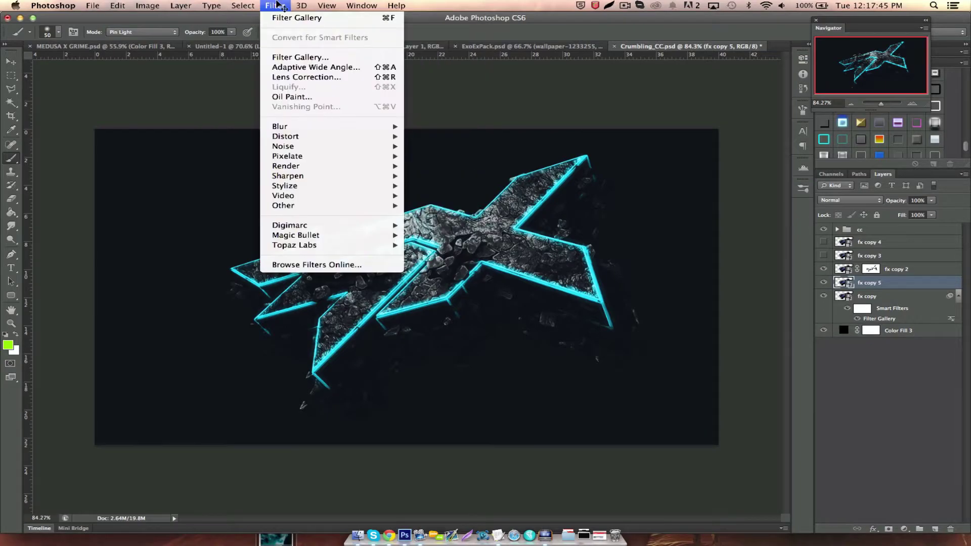
pyautogui.click(304, 60)
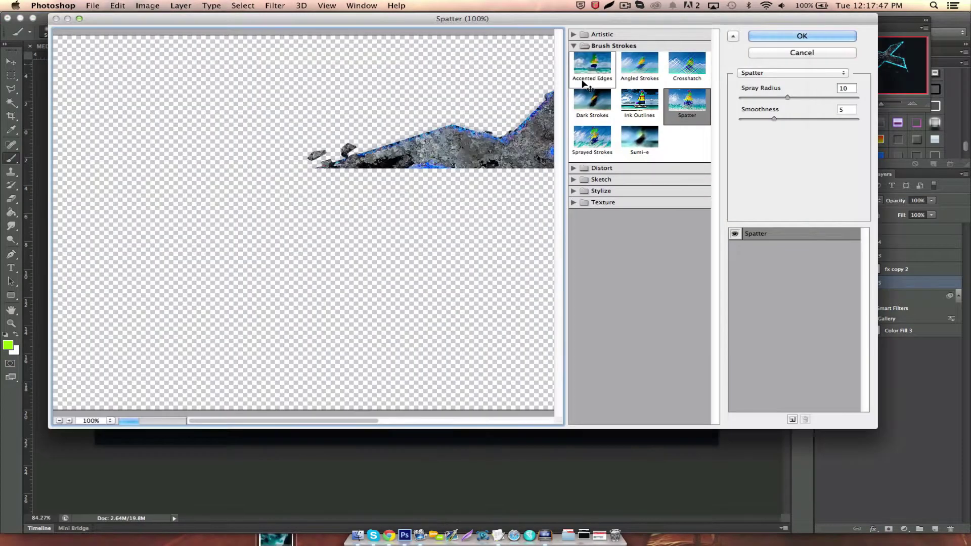
pyautogui.click(592, 65)
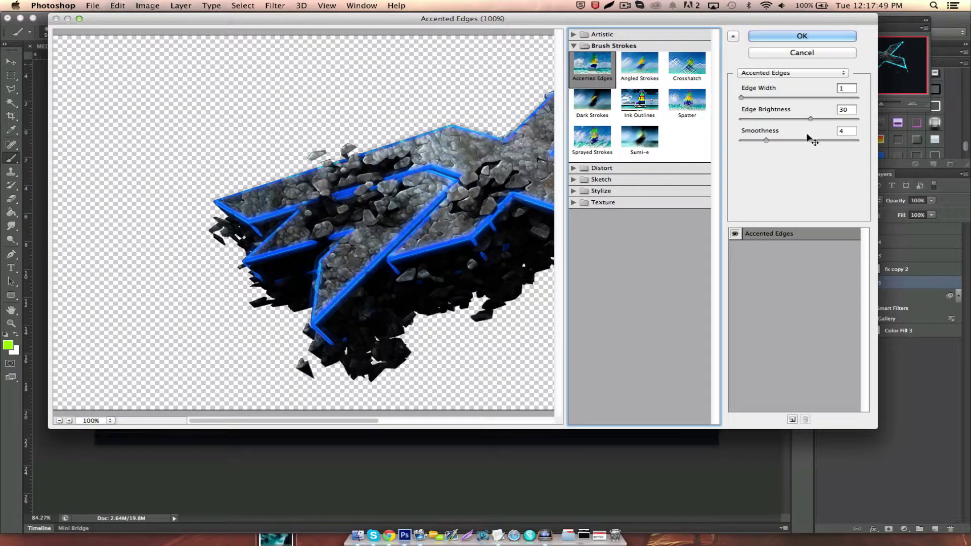
pyautogui.click(774, 141)
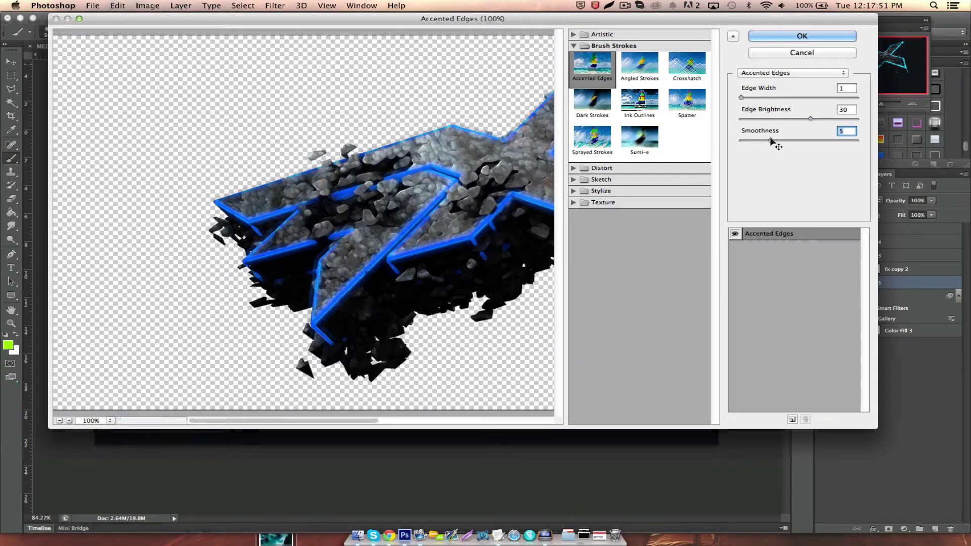
pyautogui.moveTo(771, 141); pyautogui.dragTo(804, 120)
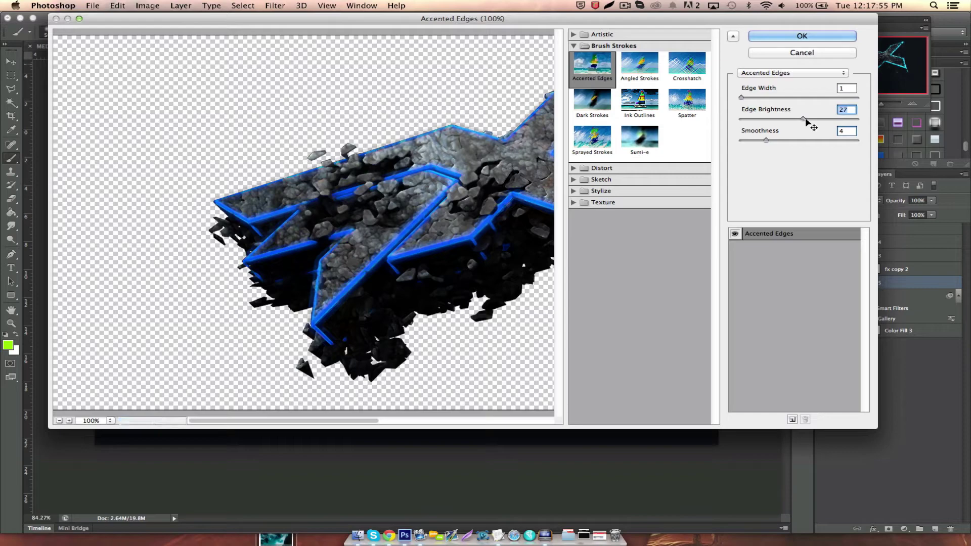
pyautogui.moveTo(803, 120); pyautogui.dragTo(807, 121)
pyautogui.click(813, 37)
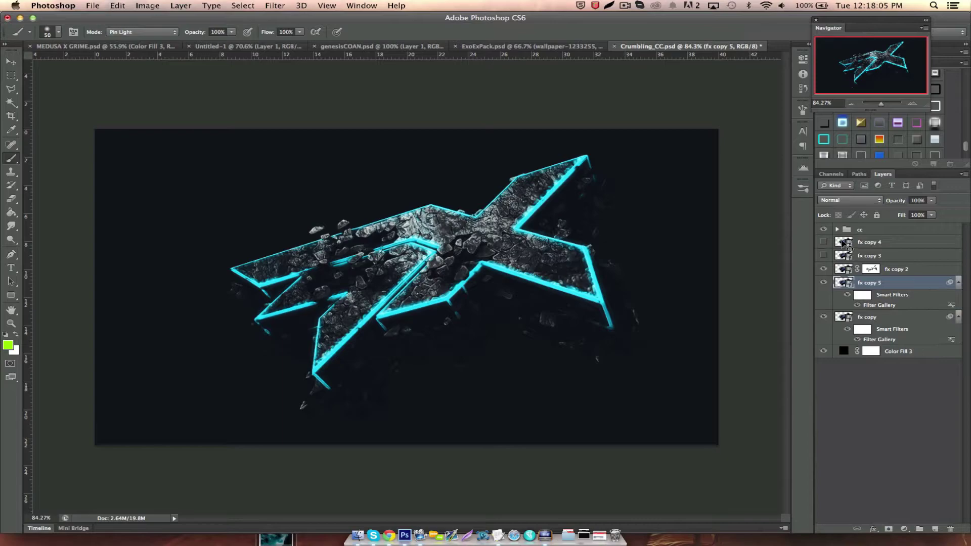
# Set fx copy 5's blend mode to Lighten.
pyautogui.click(839, 201)
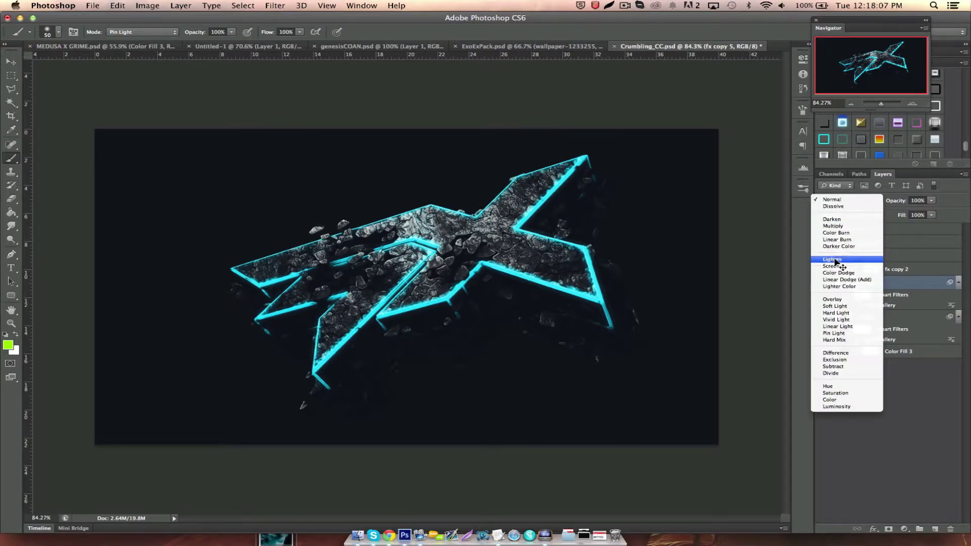
pyautogui.click(836, 263)
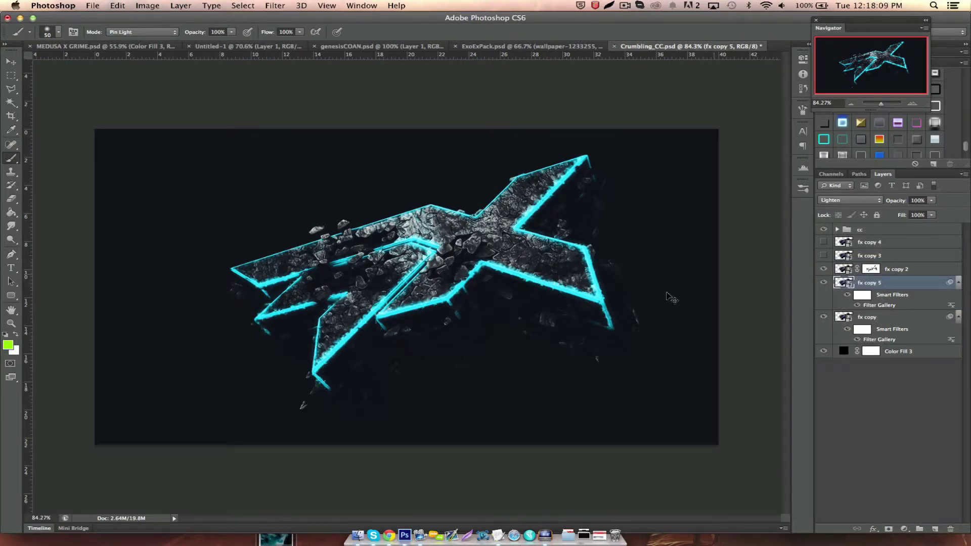
pyautogui.click(10, 60)
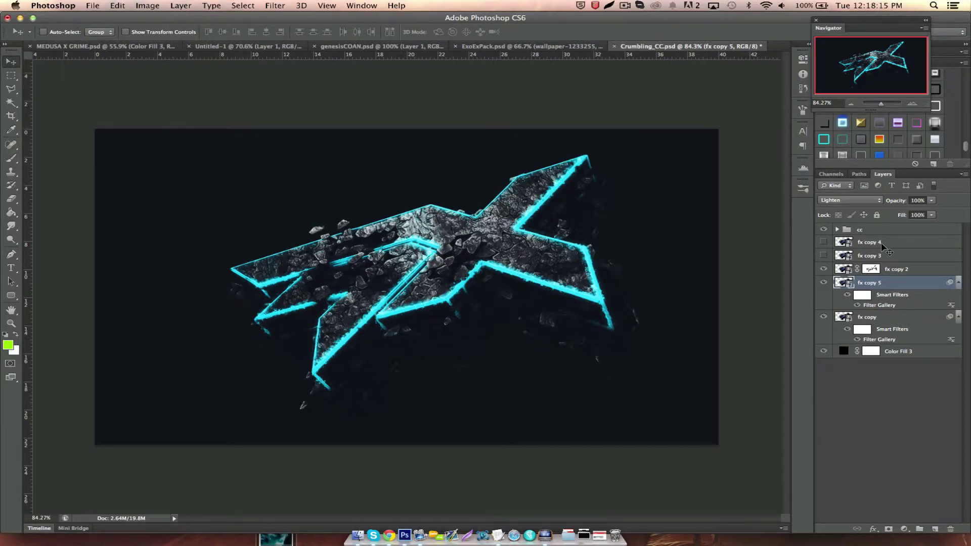
pyautogui.scroll(5, 466, 281)
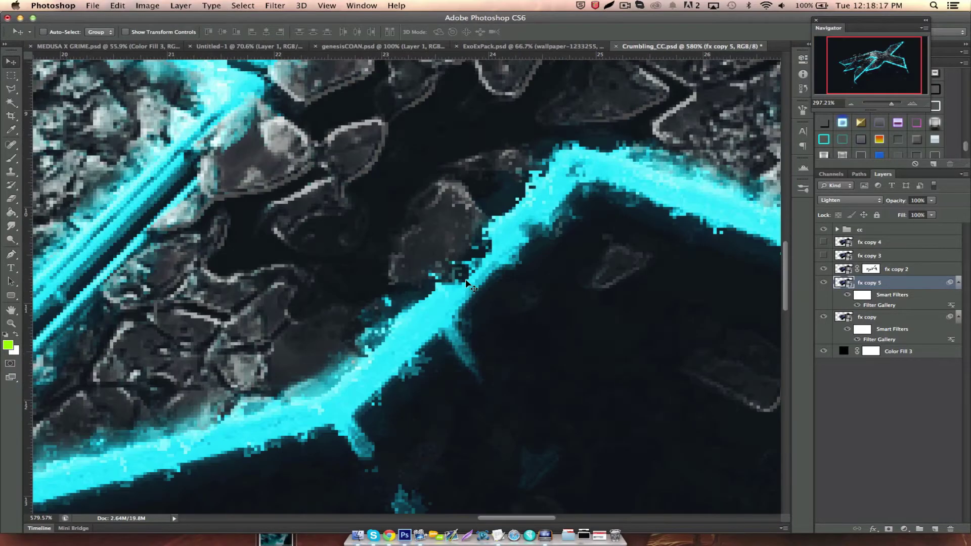
pyautogui.scroll(-2, 466, 281)
pyautogui.scroll(-1, 465, 280)
pyautogui.scroll(-1, 466, 283)
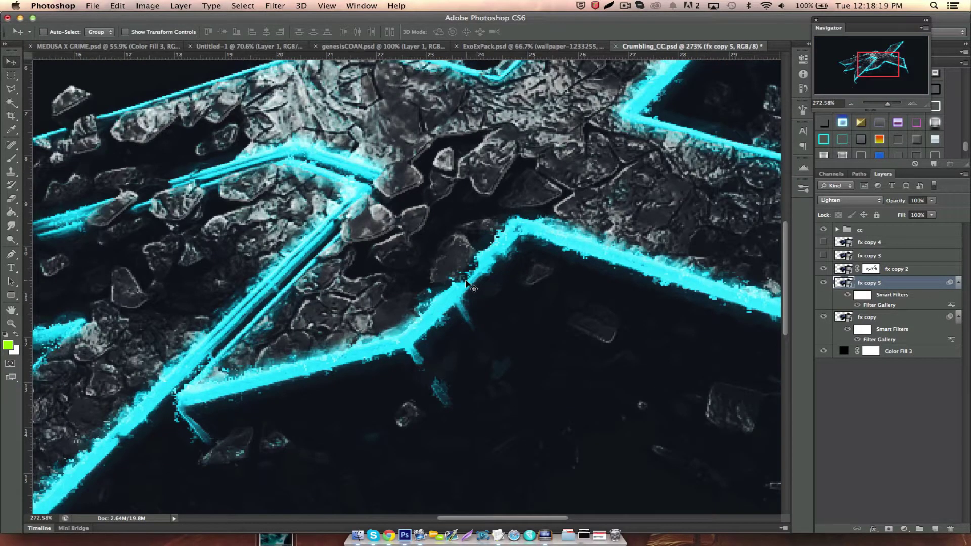
pyautogui.scroll(-2, 465, 282)
pyautogui.scroll(-1, 465, 282)
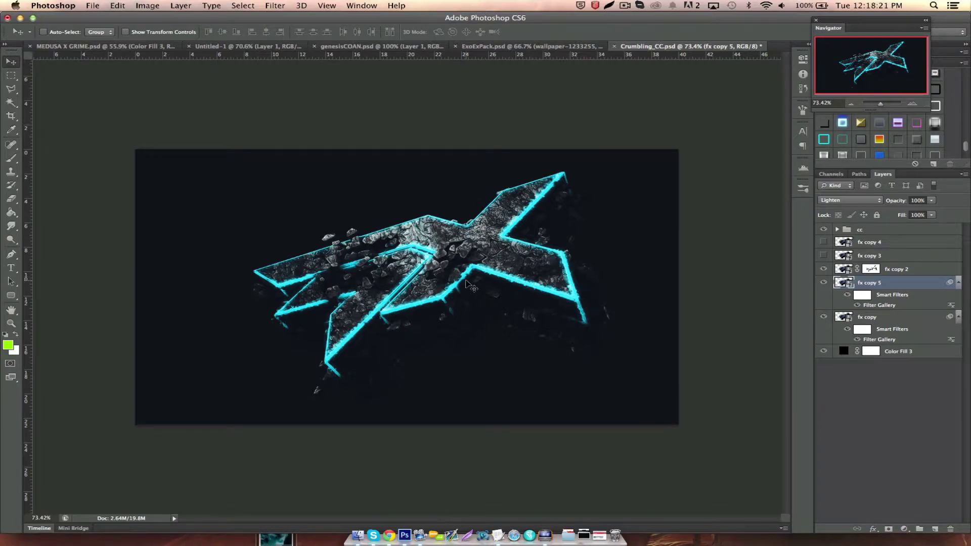
pyautogui.scroll(2, 468, 285)
pyautogui.scroll(-3, 468, 285)
pyautogui.scroll(1, 468, 285)
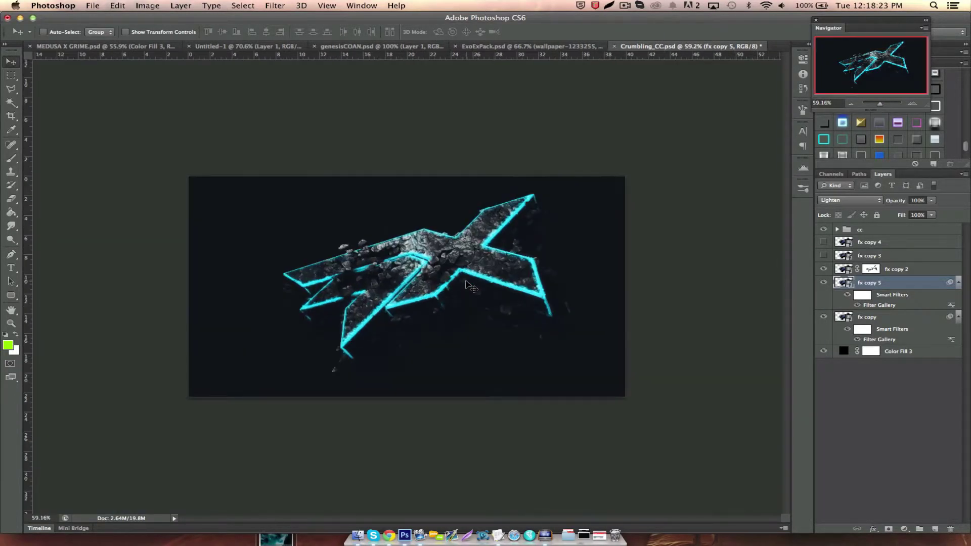
pyautogui.scroll(2, 467, 276)
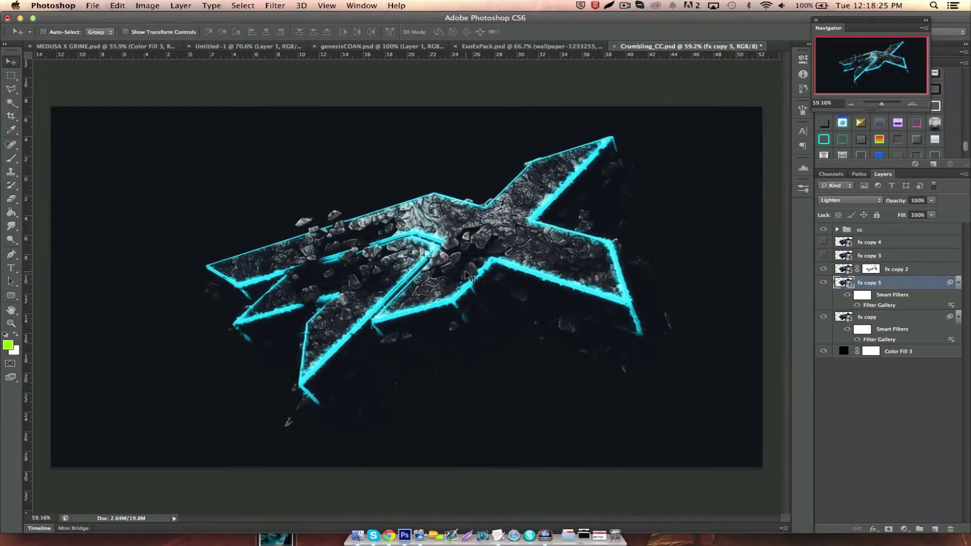
# Merge fx copy through fx copy 4 into a single fx copy 4 layer.
pyautogui.click(867, 245)
pyautogui.keyDown('shift'); pyautogui.click(874, 310); pyautogui.keyUp('shift')
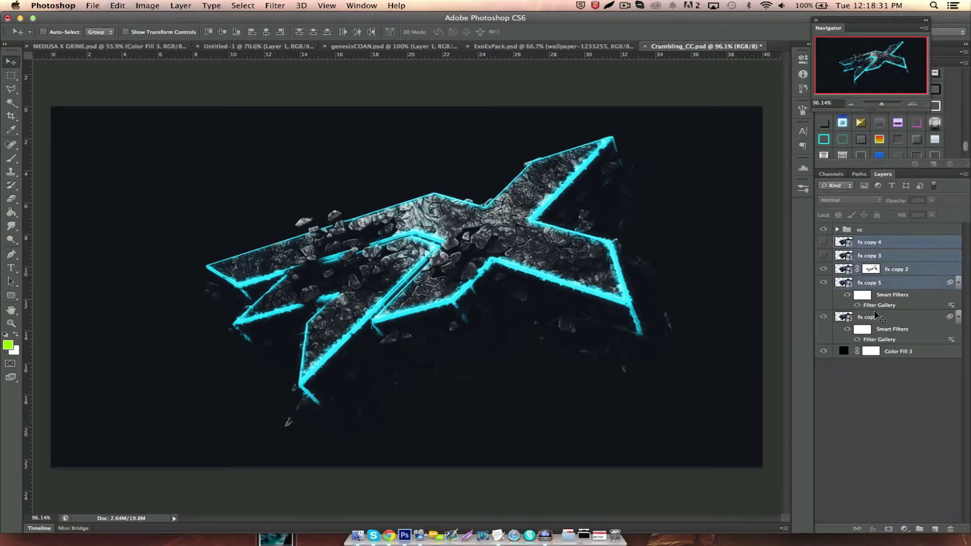
pyautogui.keyDown('shift'); pyautogui.click(876, 319); pyautogui.keyUp('shift')
pyautogui.press('super+e')
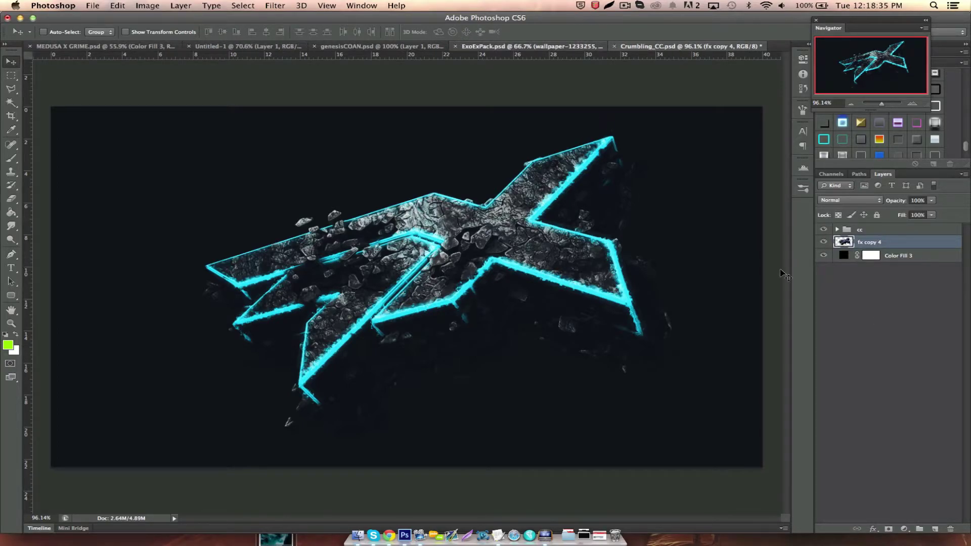
pyautogui.hotkey('ctrl', 'shift', 'Tab')
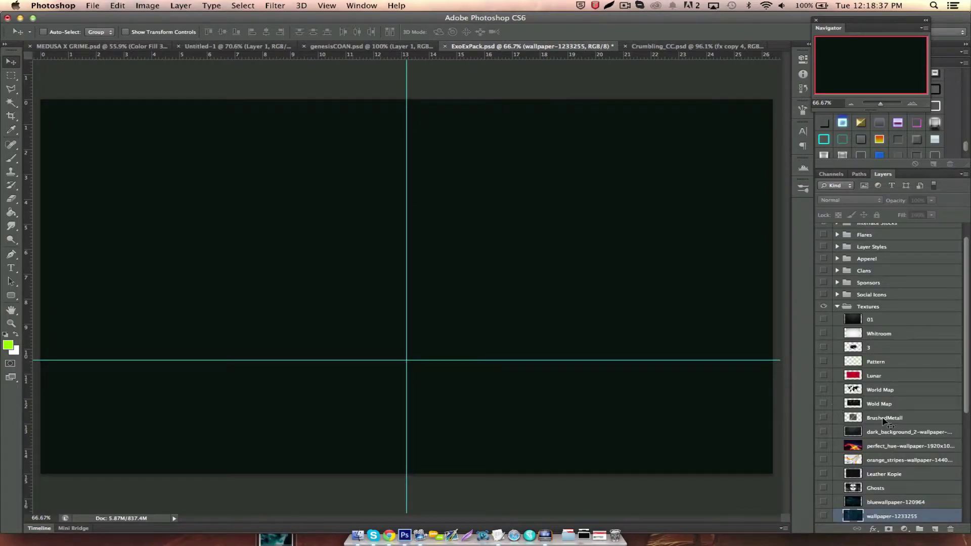
# Drag the BrushedMetall texture from ExoExPack into Crumbling_CC.
pyautogui.click(884, 420)
pyautogui.click(824, 418)
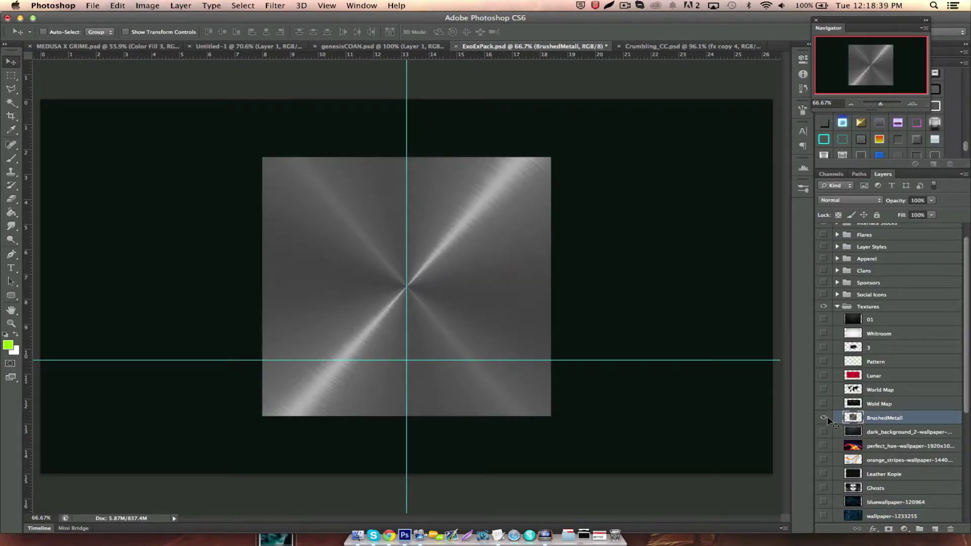
pyautogui.click(825, 418)
pyautogui.moveTo(622, 243); pyautogui.dragTo(684, 50)
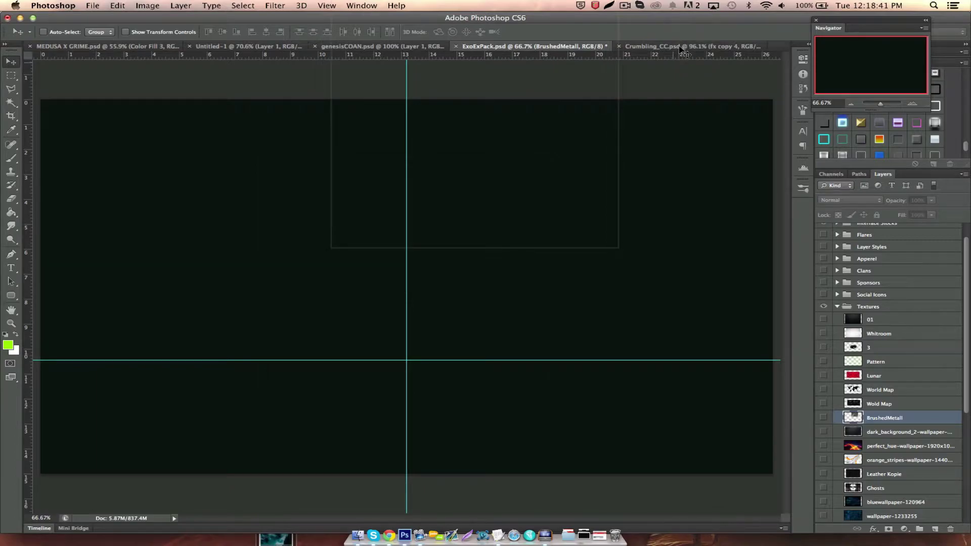
pyautogui.moveTo(684, 50)
pyautogui.mouseDown()
pyautogui.moveTo(706, 173)
pyautogui.moveTo(789, 169)
pyautogui.mouseUp()
# Clip the metal texture to the X and enlarge it to cover the shape.
pyautogui.rightClick(899, 234)
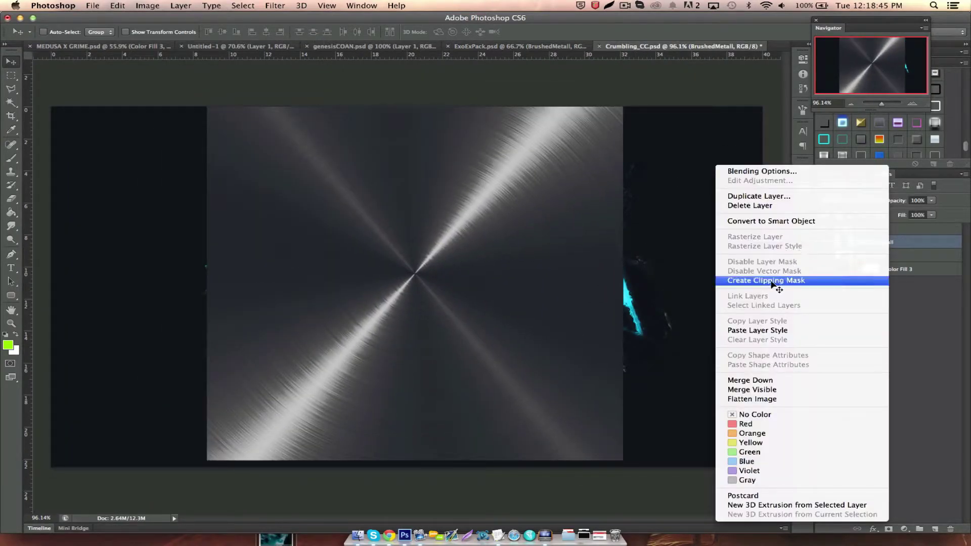
pyautogui.click(793, 285)
pyautogui.hotkey('ctrl', 't')
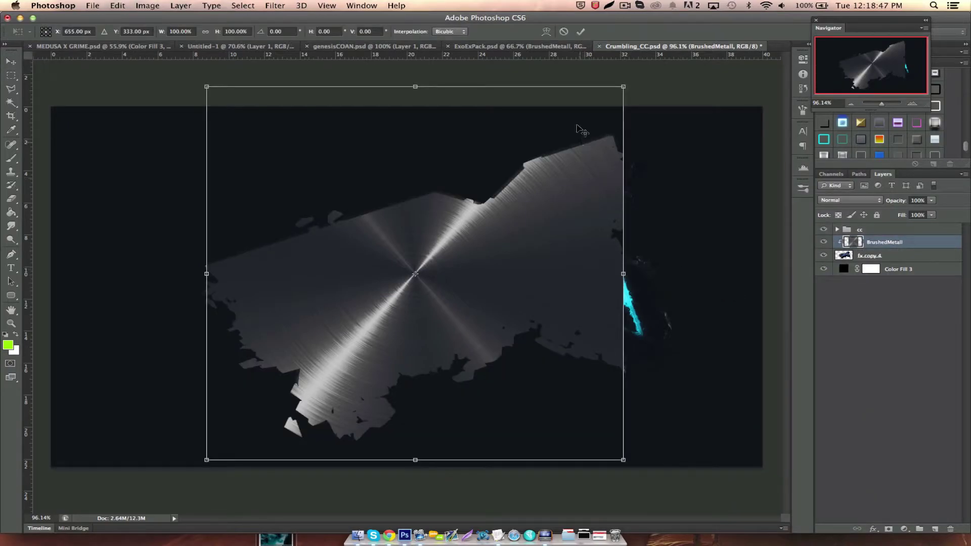
pyautogui.moveTo(624, 87); pyautogui.dragTo(742, 77)
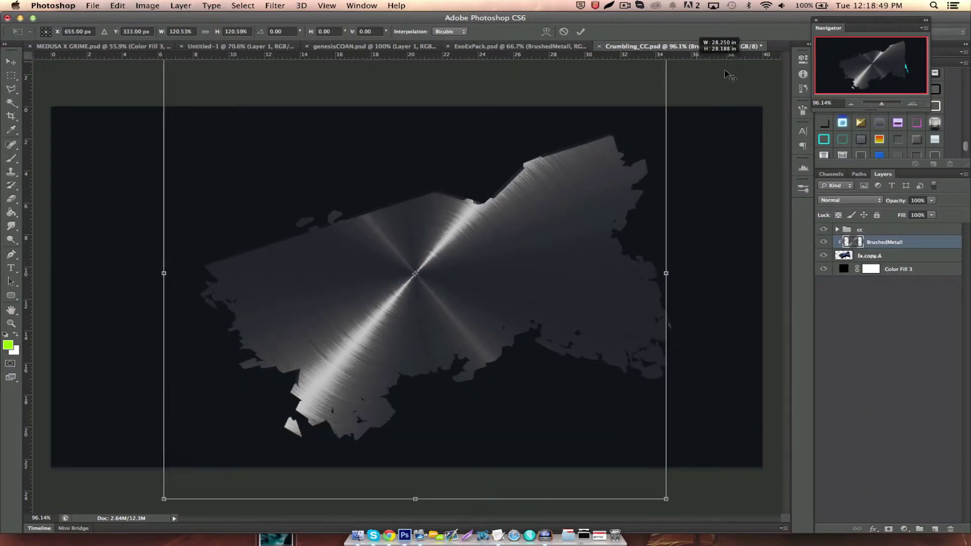
pyautogui.press('Return')
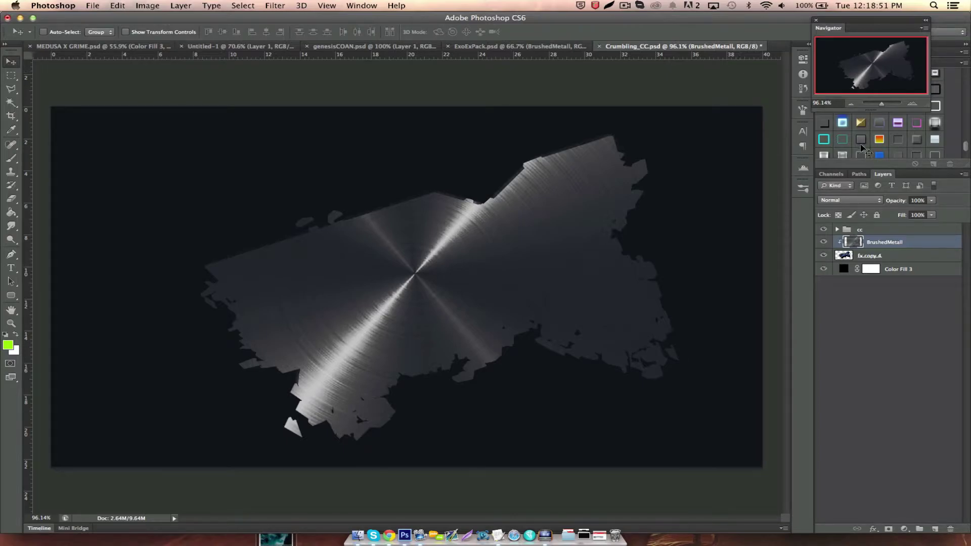
# Blend the metal texture as Overlay, adjust its opacity, then delete the layer.
pyautogui.click(837, 199)
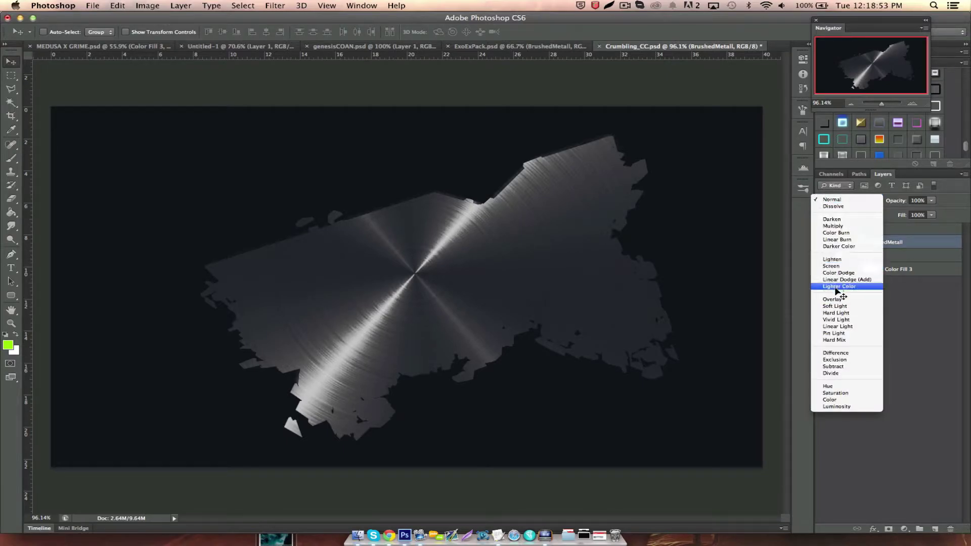
pyautogui.click(841, 303)
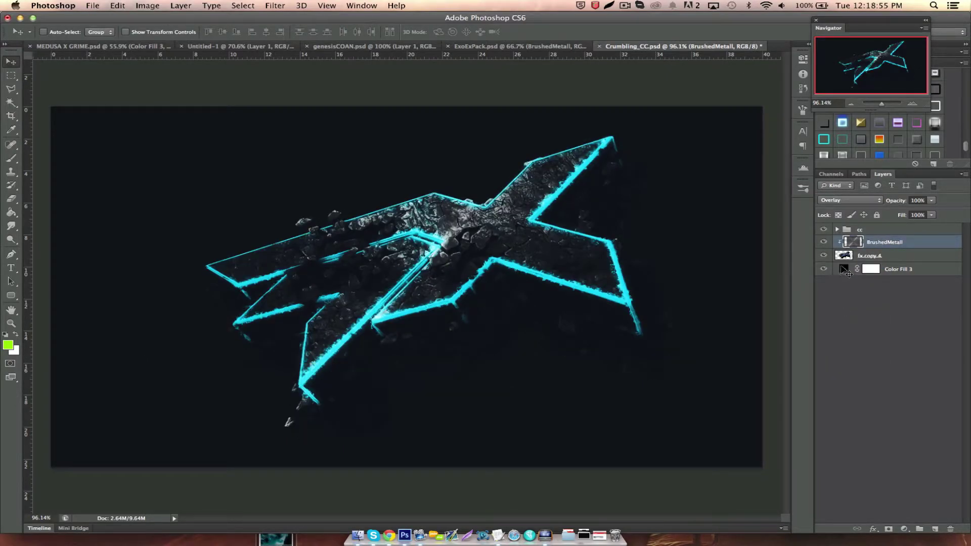
pyautogui.click(922, 201)
pyautogui.write('40')
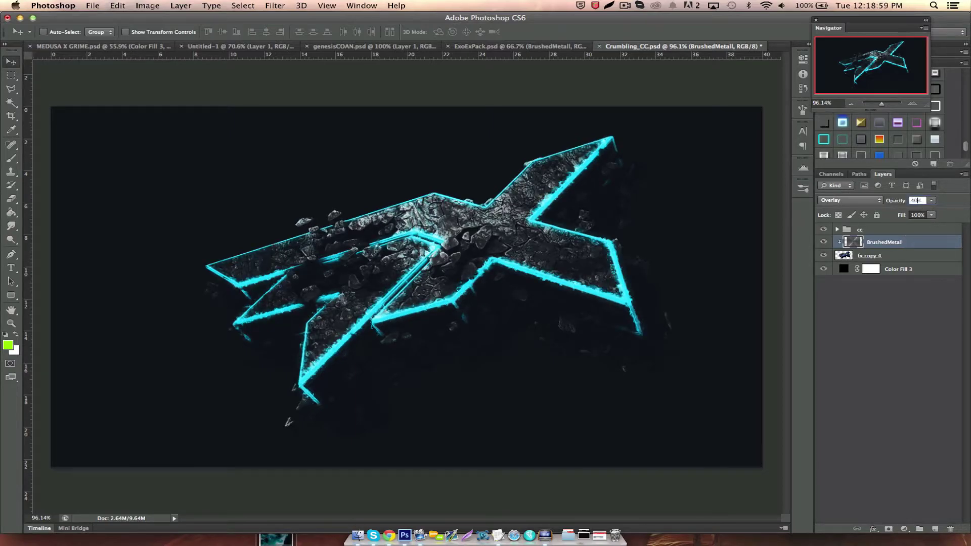
pyautogui.write('6')
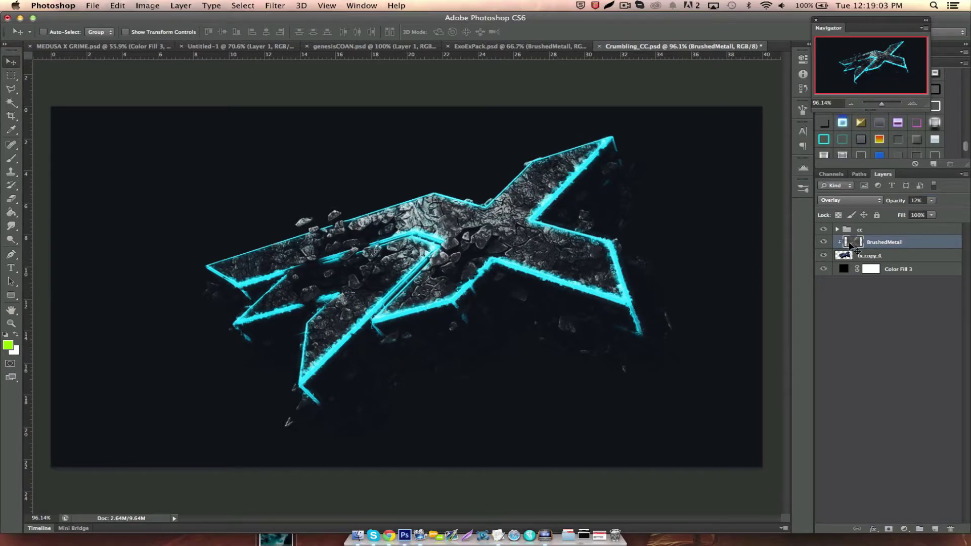
pyautogui.press('Delete')
# Add a new layer clipped to the X and ready a white brush.
pyautogui.click(935, 529)
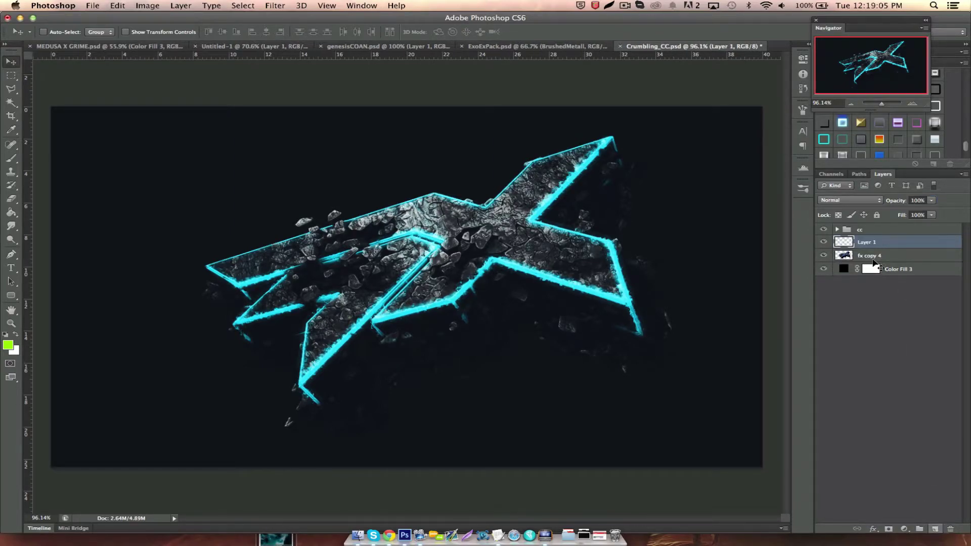
pyautogui.rightClick(877, 243)
pyautogui.click(759, 280)
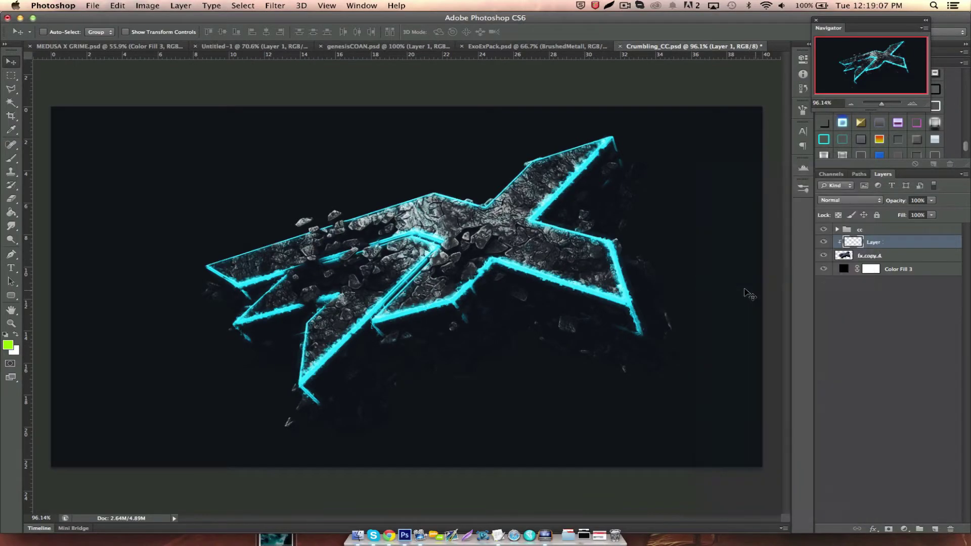
pyautogui.press('b')
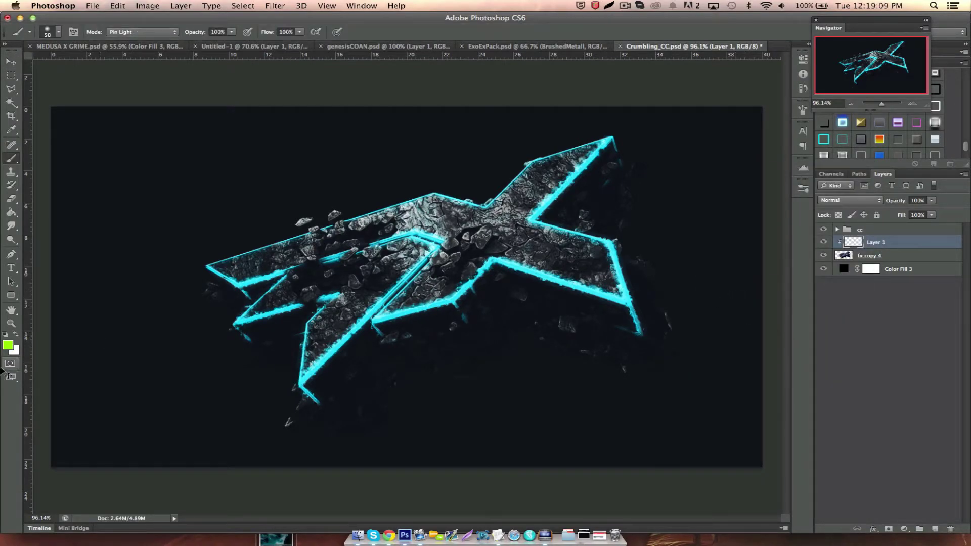
pyautogui.click(19, 332)
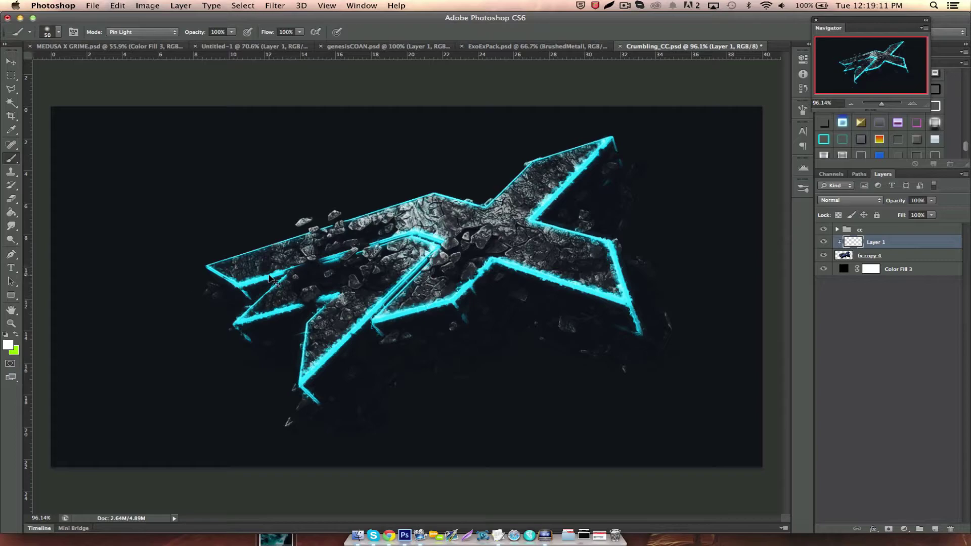
# Paint white strokes across the X's arms, undoing the misplaced ones.
pyautogui.moveTo(275, 282); pyautogui.dragTo(331, 291)
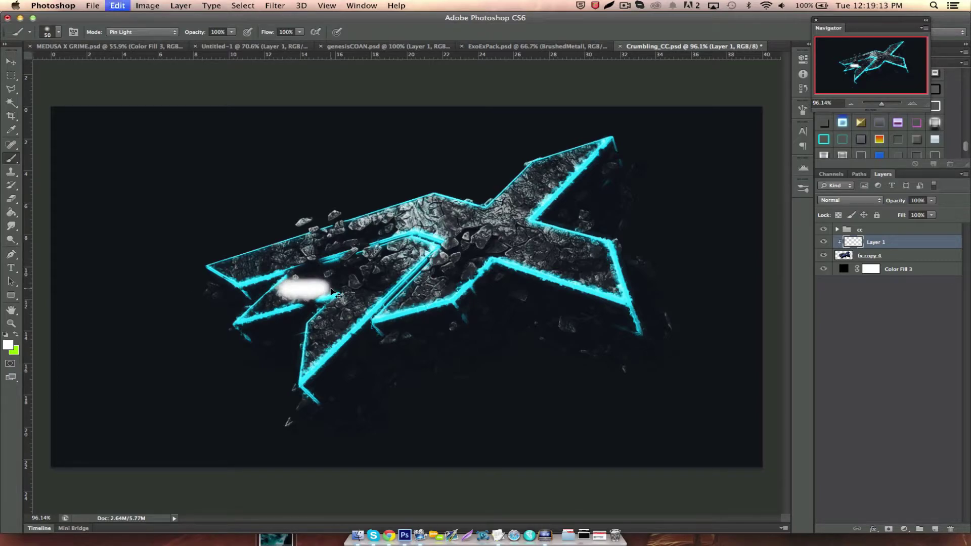
pyautogui.hotkey('ctrl', 'z')
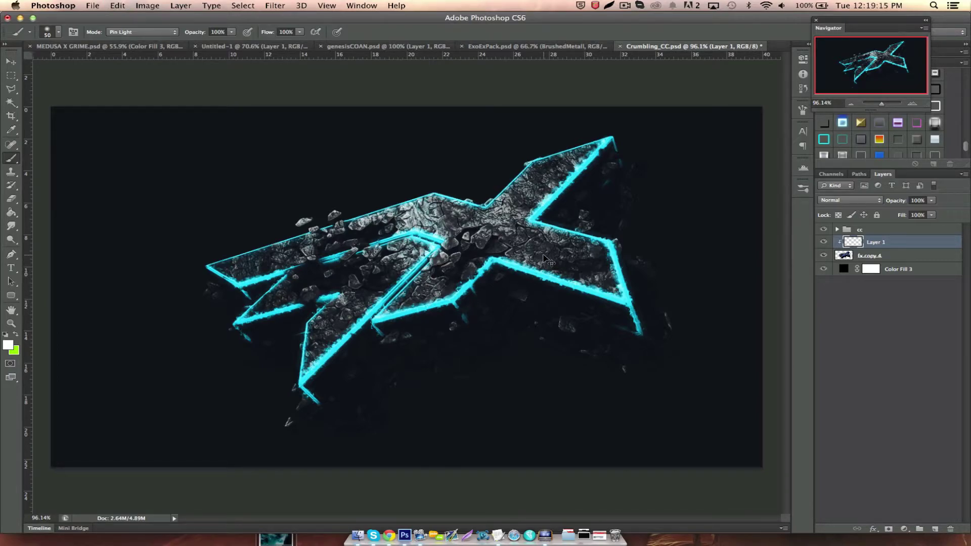
pyautogui.moveTo(600, 269)
pyautogui.mouseDown()
pyautogui.moveTo(466, 218)
pyautogui.moveTo(582, 262)
pyautogui.mouseUp()
pyautogui.hotkey('ctrl', 'z')
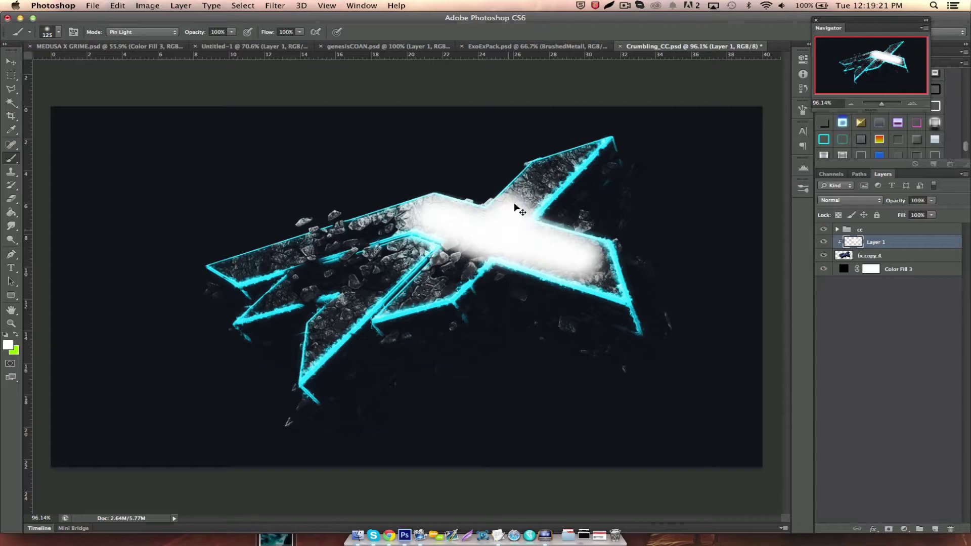
pyautogui.moveTo(514, 203); pyautogui.dragTo(546, 178)
pyautogui.moveTo(465, 253)
pyautogui.mouseDown()
pyautogui.moveTo(424, 293)
pyautogui.moveTo(372, 319)
pyautogui.moveTo(346, 276)
pyautogui.moveTo(288, 293)
pyautogui.mouseUp()
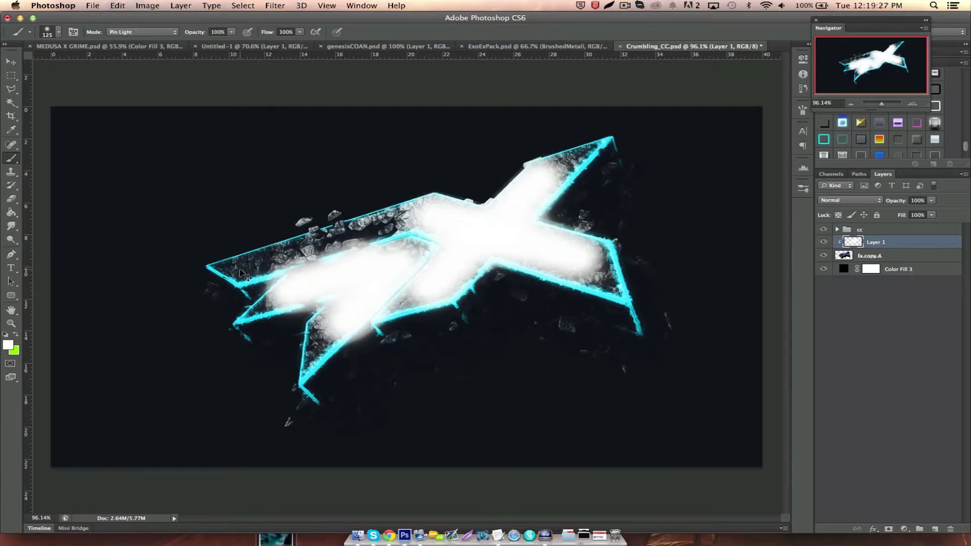
pyautogui.moveTo(241, 275); pyautogui.dragTo(433, 217)
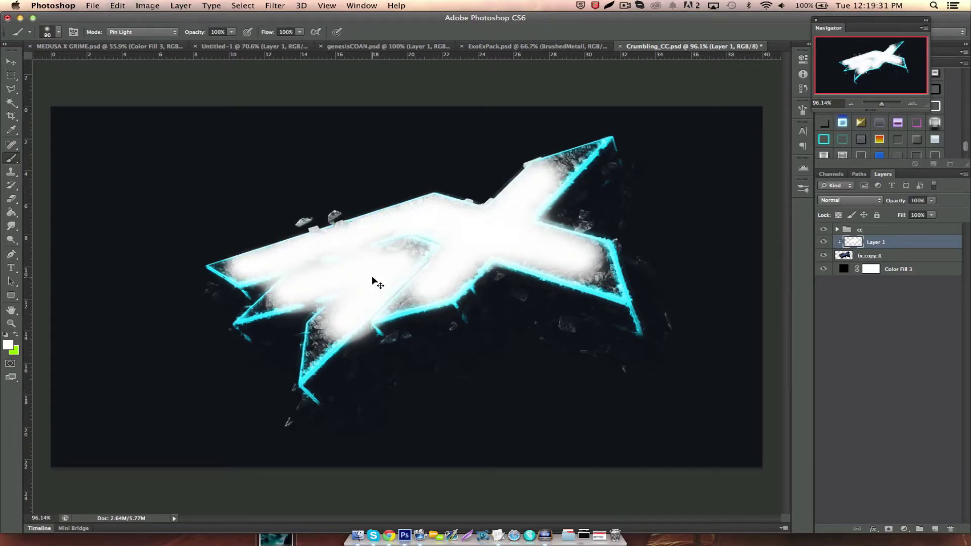
# Repaint the lower-left arm and the dark centre white with a smaller brush.
pyautogui.press('[')
pyautogui.press('[')
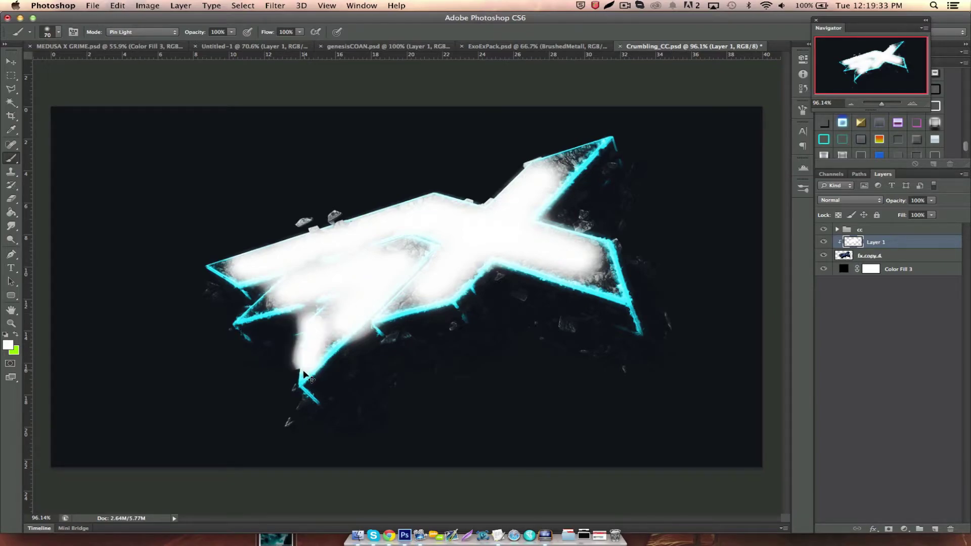
pyautogui.moveTo(341, 328); pyautogui.dragTo(295, 372)
pyautogui.press('z')
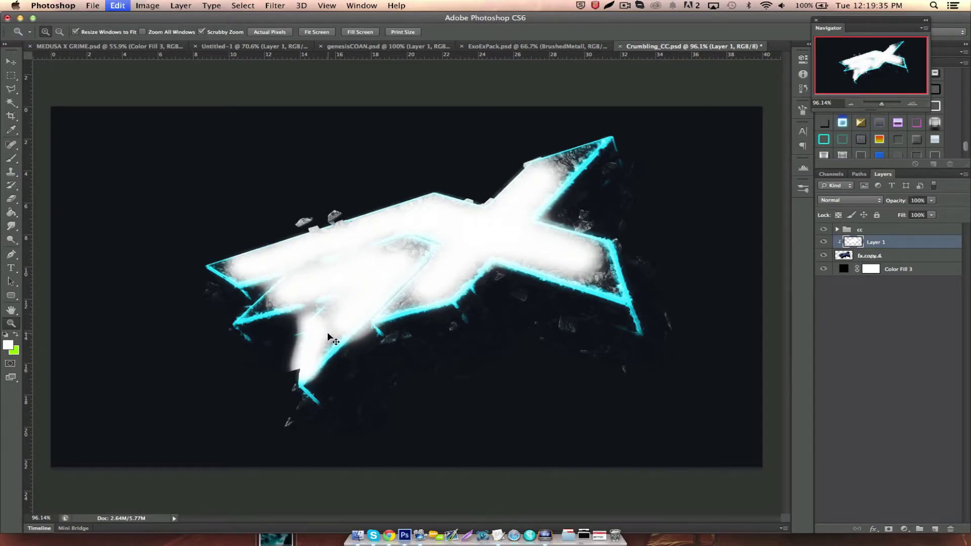
pyautogui.hotkey('ctrl', 'z')
pyautogui.press('b')
pyautogui.moveTo(317, 365); pyautogui.dragTo(322, 345)
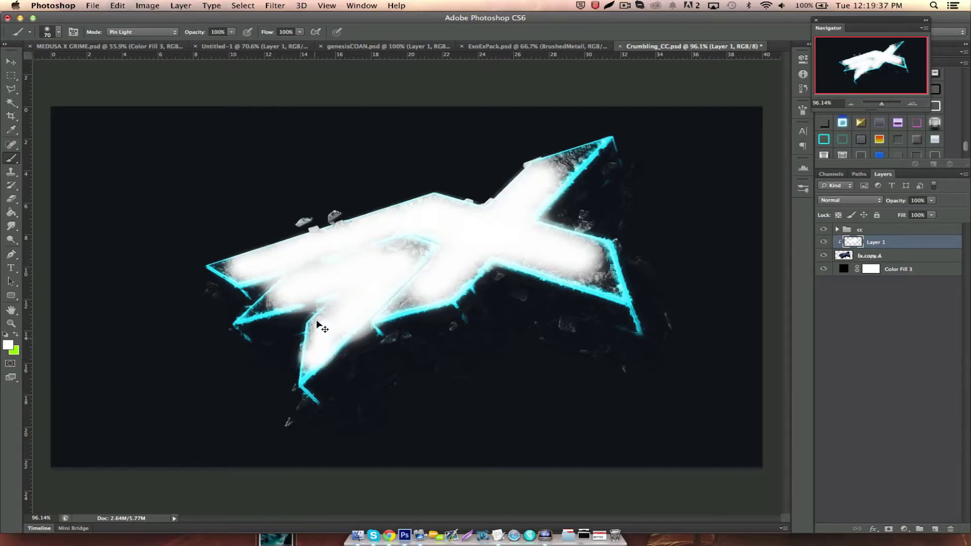
pyautogui.moveTo(403, 260); pyautogui.dragTo(418, 246)
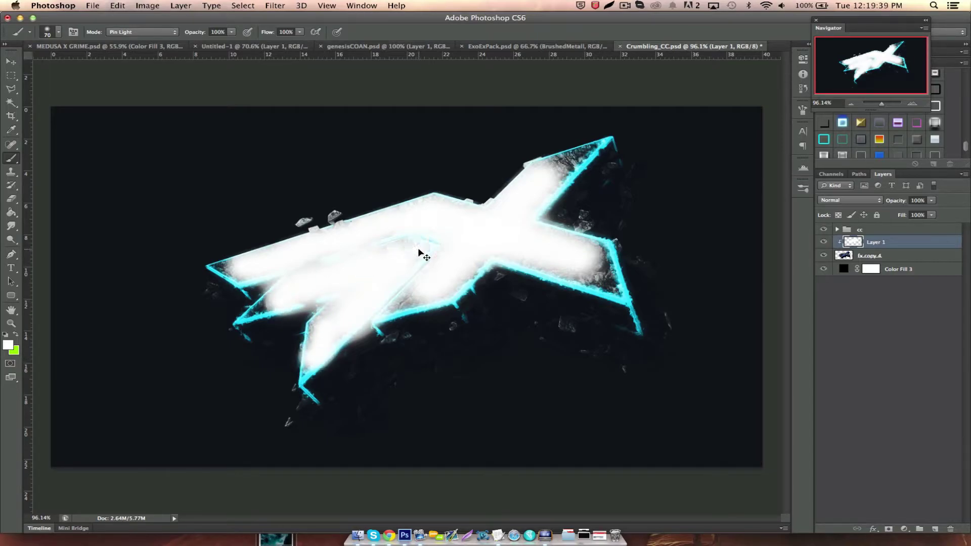
# Set the white paint layer to Overlay, dismiss the shut-down prompt, and delete it.
pyautogui.click(835, 200)
pyautogui.click(846, 305)
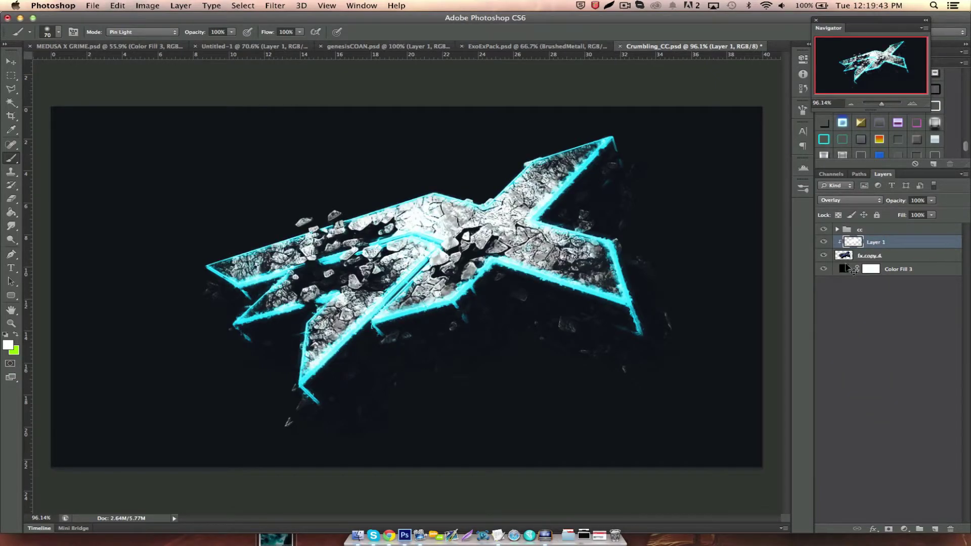
pyautogui.press('XF86PowerOff')
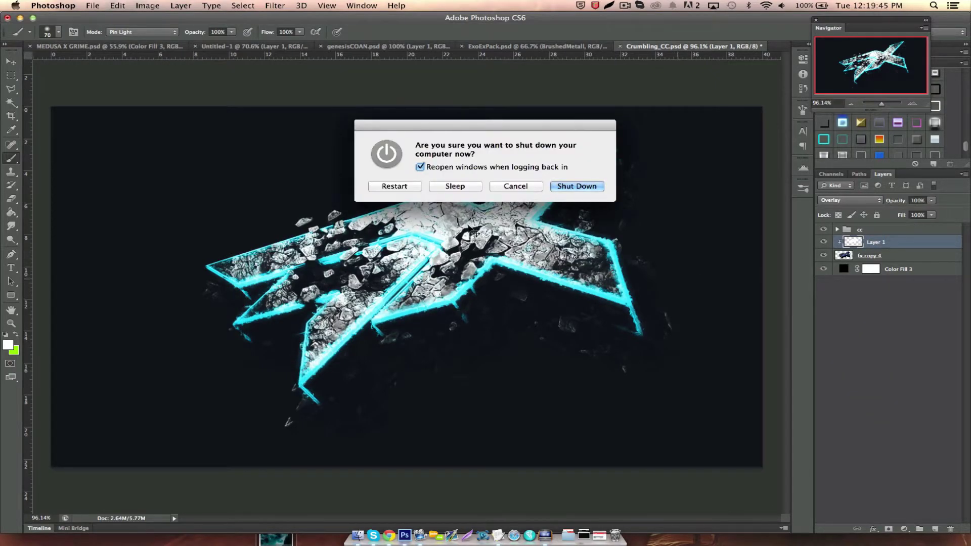
pyautogui.click(515, 186)
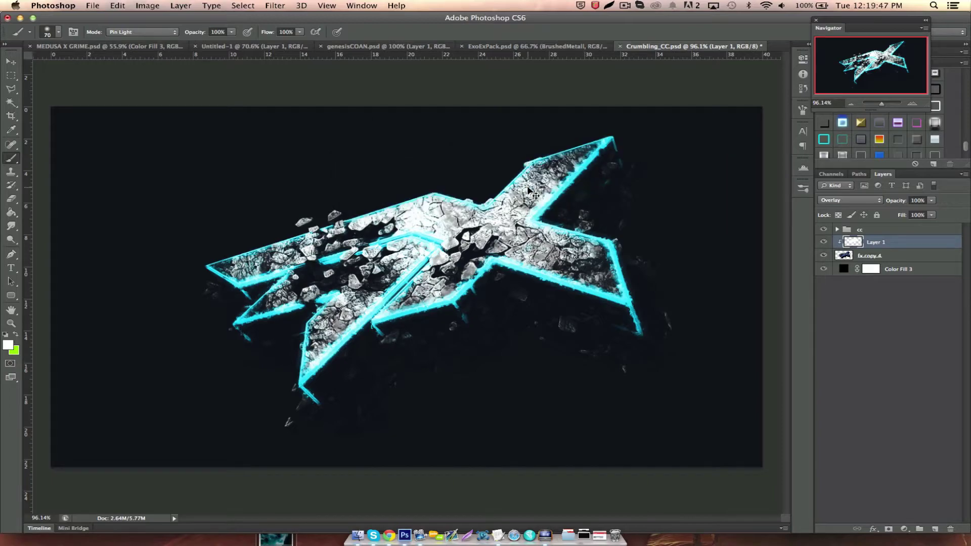
pyautogui.press('Delete')
# Add a new layer clipped to the X and fill it with white.
pyautogui.click(935, 528)
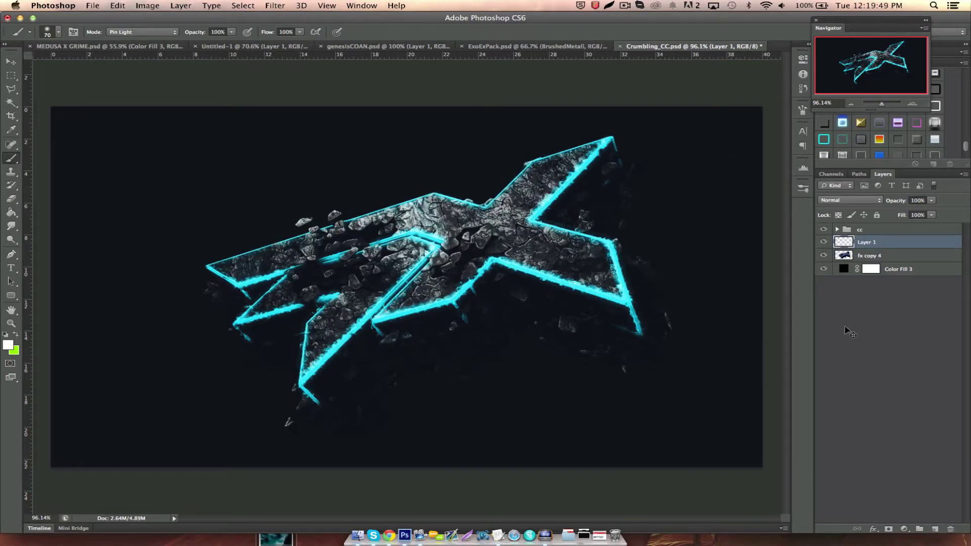
pyautogui.rightClick(869, 246)
pyautogui.click(755, 280)
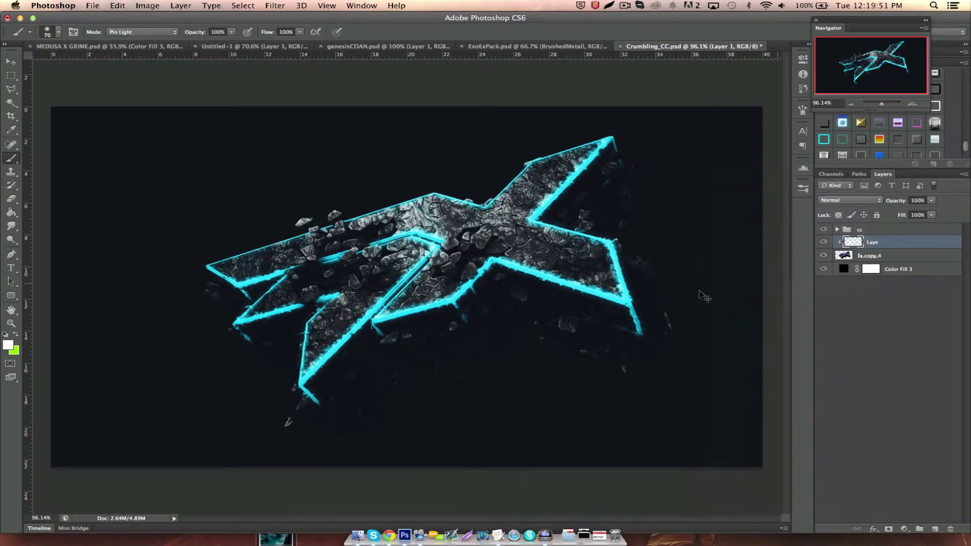
pyautogui.click(11, 213)
pyautogui.click(467, 276)
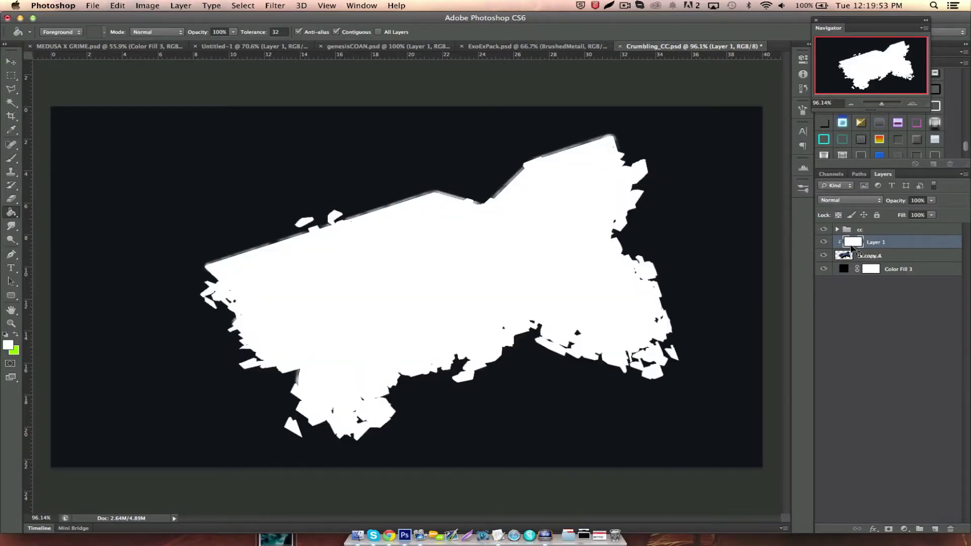
# Set the white layer to Soft Light, adjust opacity, compare, then delete it.
pyautogui.click(853, 202)
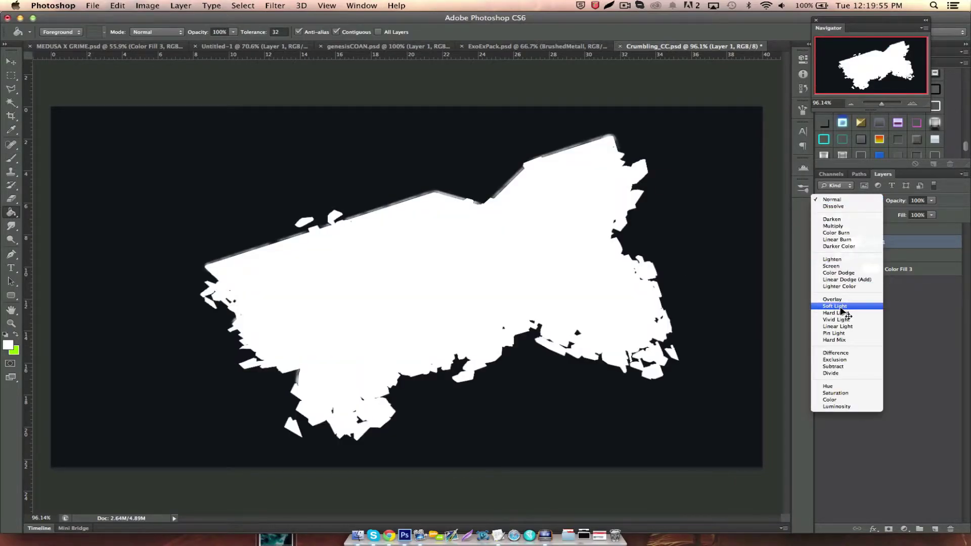
pyautogui.click(845, 308)
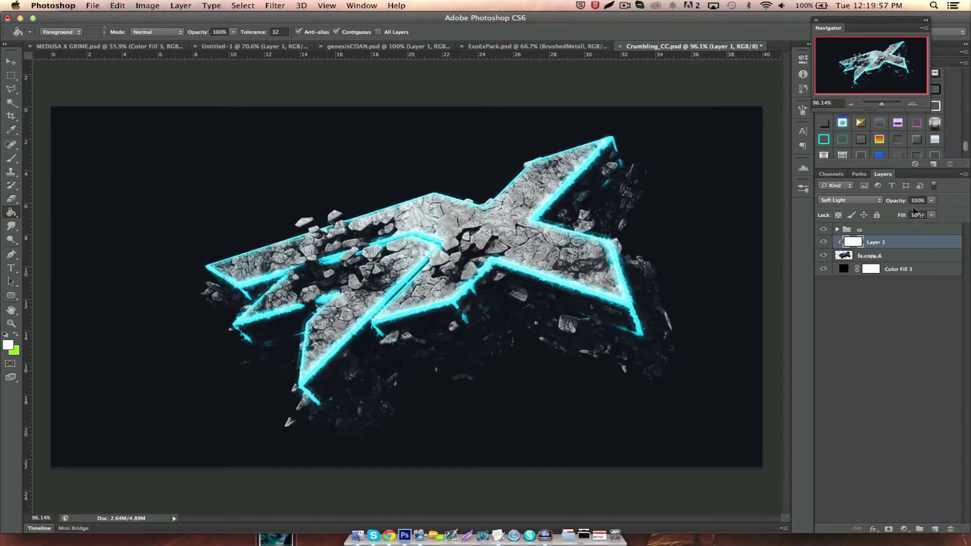
pyautogui.click(921, 201)
pyautogui.write('20')
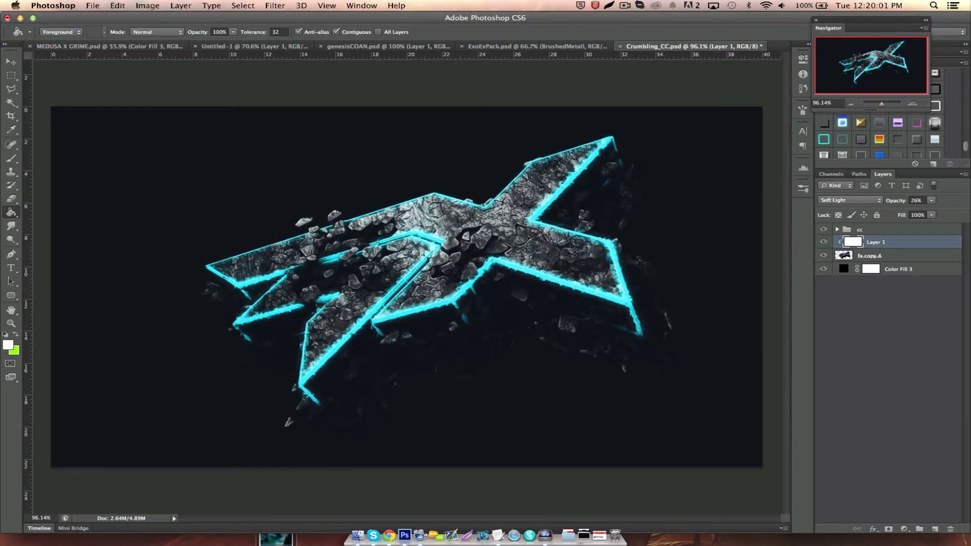
pyautogui.click(824, 241)
pyautogui.click(824, 242)
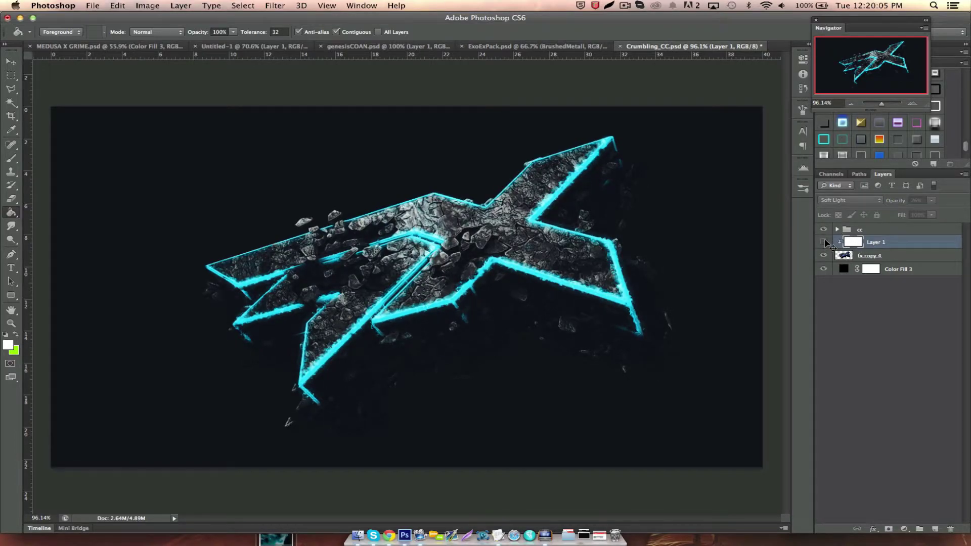
pyautogui.press('Delete')
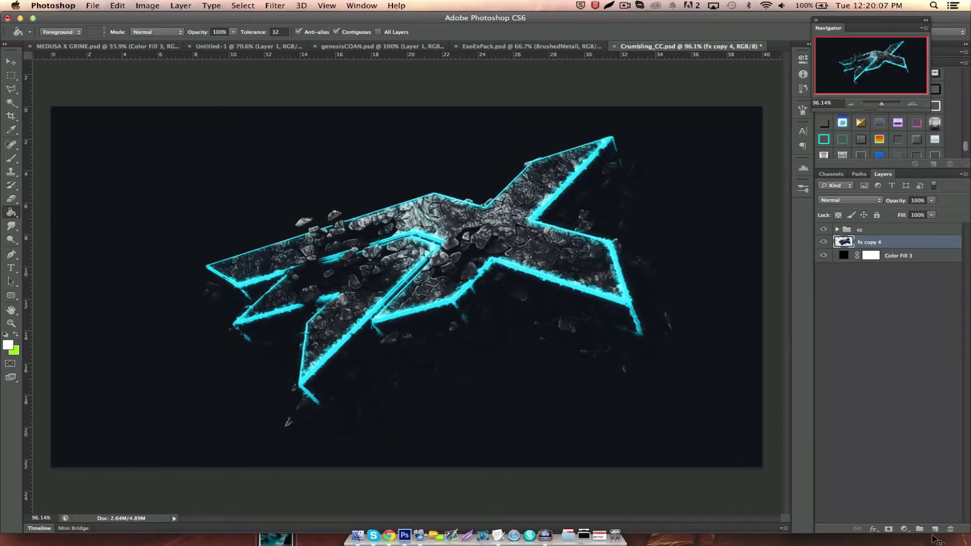
pyautogui.click(934, 530)
pyautogui.press('Delete')
pyautogui.press('b')
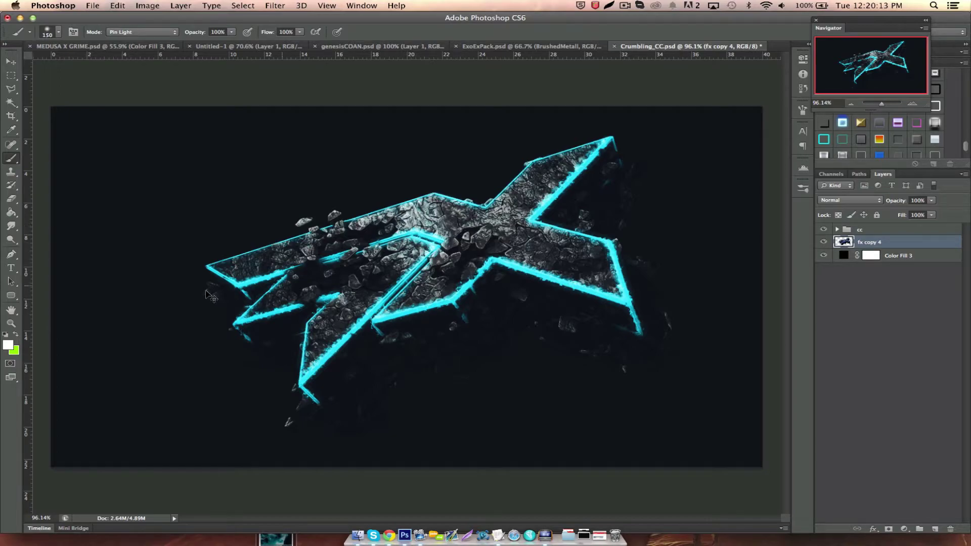
pyautogui.click(16, 335)
pyautogui.click(343, 261)
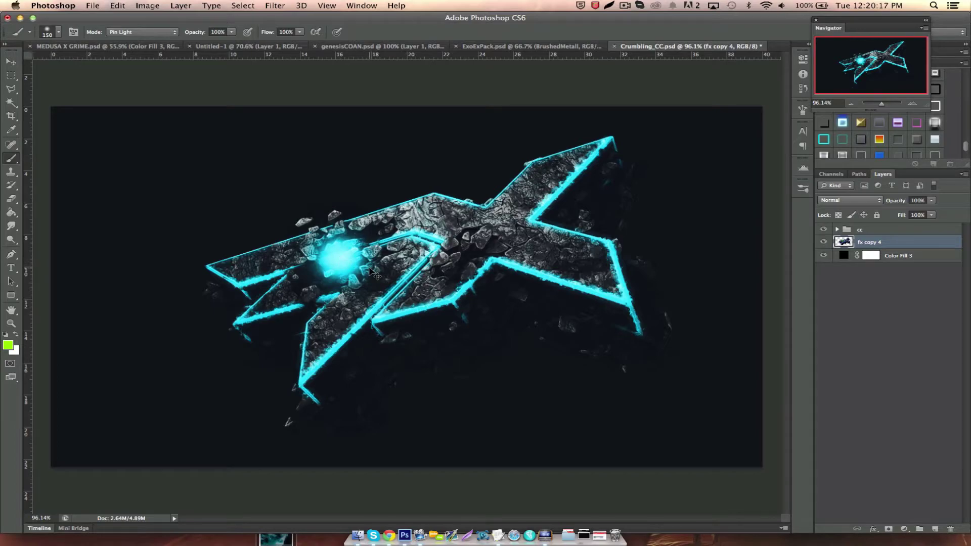
pyautogui.hotkey('ctrl', 'z')
pyautogui.press(']')
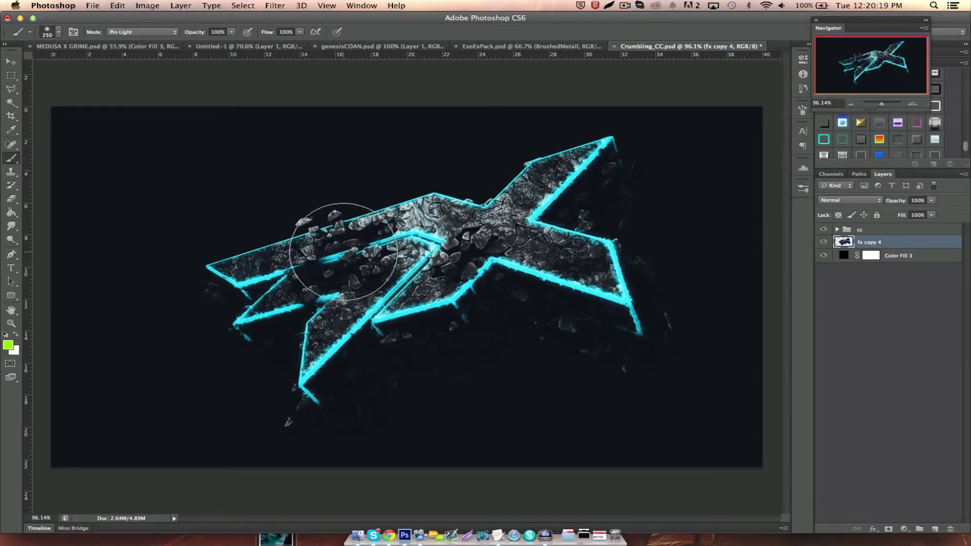
pyautogui.press(']')
pyautogui.press(']')
pyautogui.press(']')
pyautogui.press(']')
pyautogui.click(331, 239)
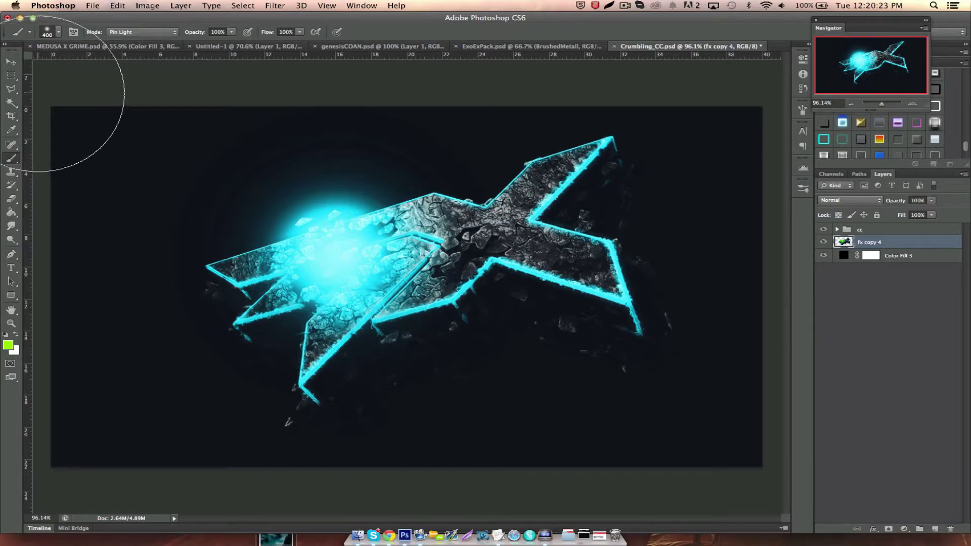
pyautogui.click(12, 61)
pyautogui.hotkey('ctrl', 't')
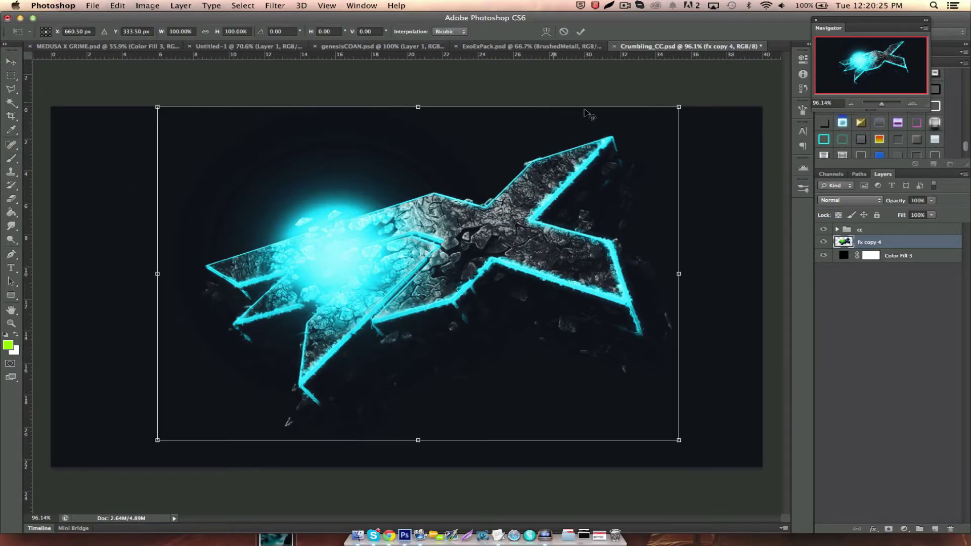
pyautogui.press('Escape')
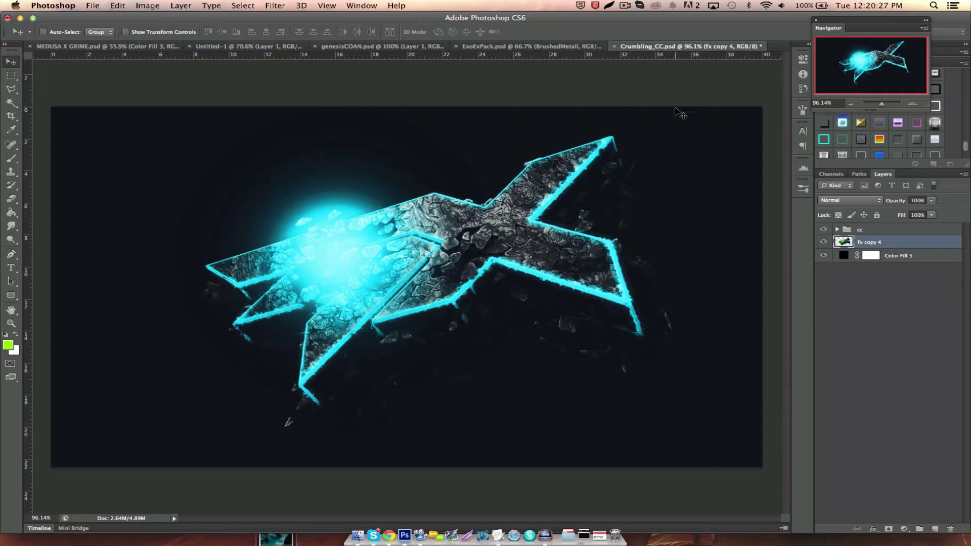
pyautogui.hotkey('ctrl', 'z')
# Paint a cyan glow over the rubble on a new Soft Light layer.
pyautogui.click(936, 529)
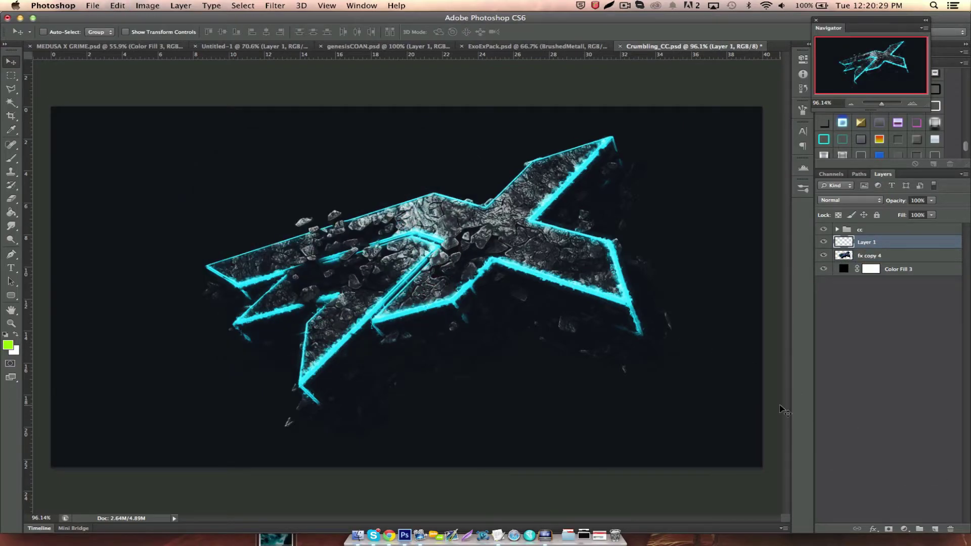
pyautogui.press('b')
pyautogui.click(345, 262)
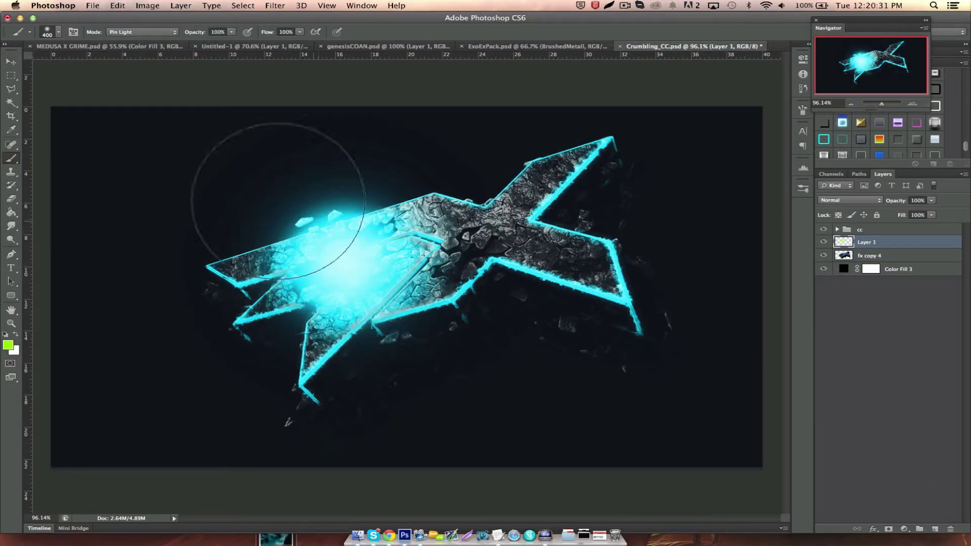
pyautogui.click(849, 199)
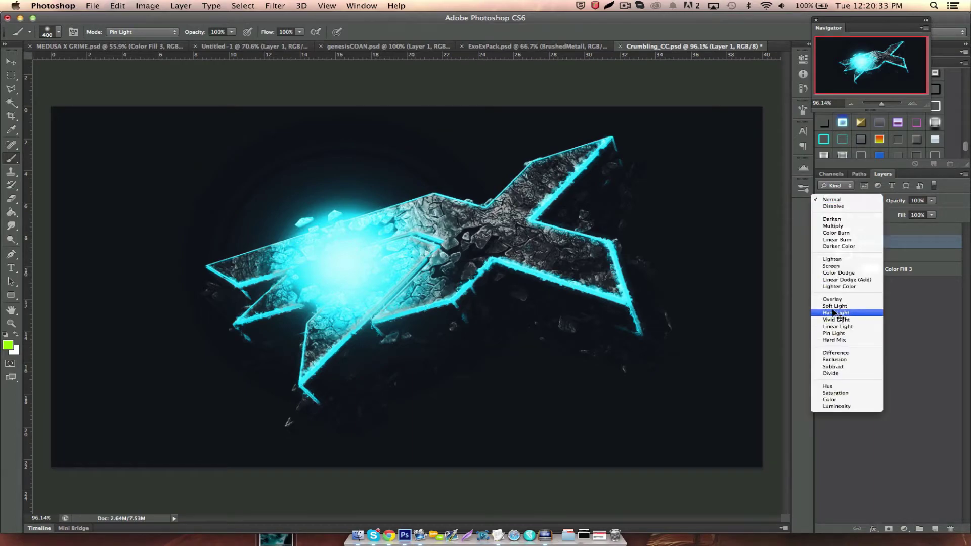
pyautogui.click(836, 307)
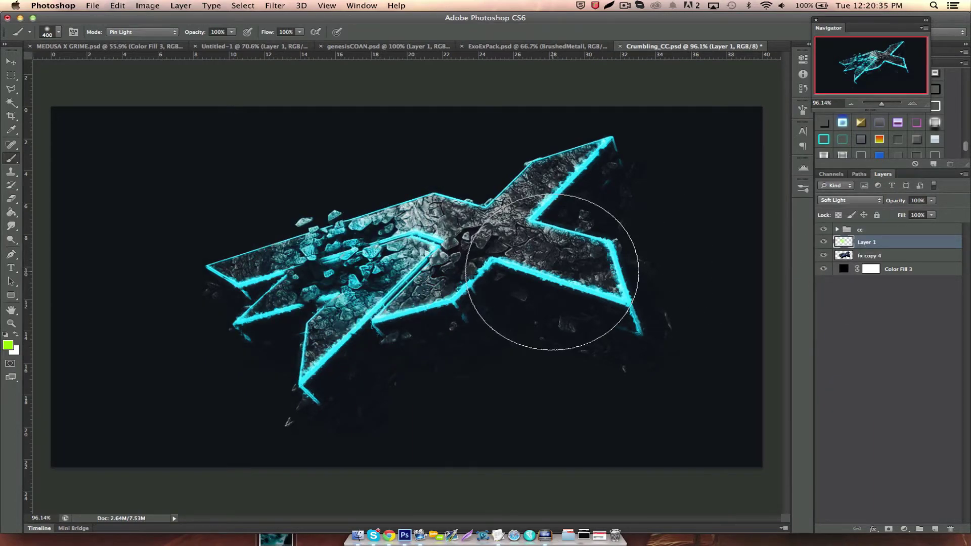
# Scale the glow layer down proportionally to under 80%.
pyautogui.click(11, 62)
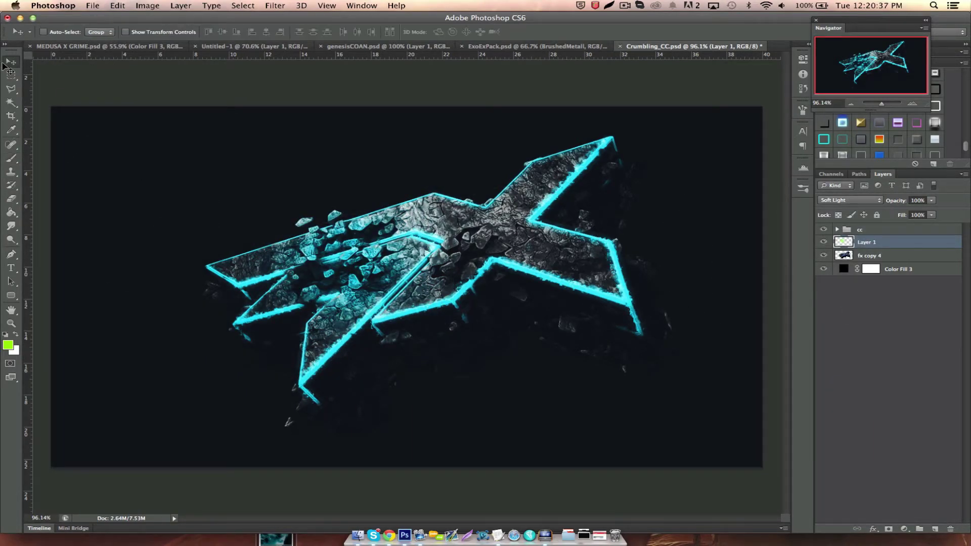
pyautogui.hotkey('ctrl', 't')
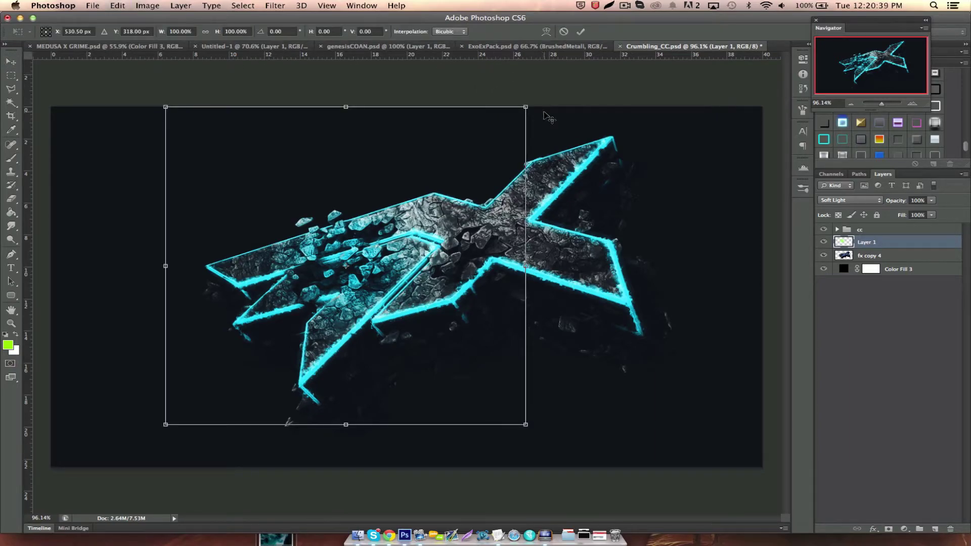
pyautogui.moveTo(526, 107); pyautogui.dragTo(471, 154)
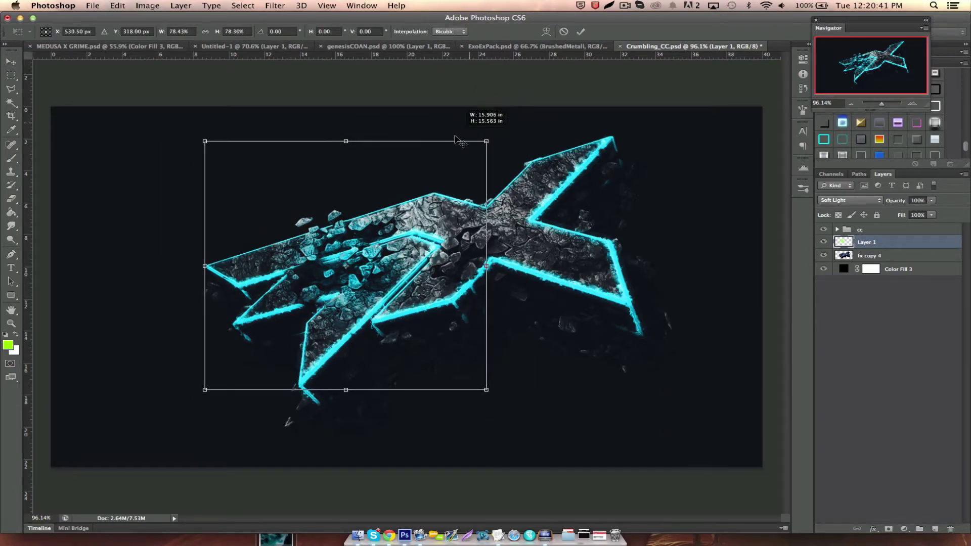
pyautogui.press('Return')
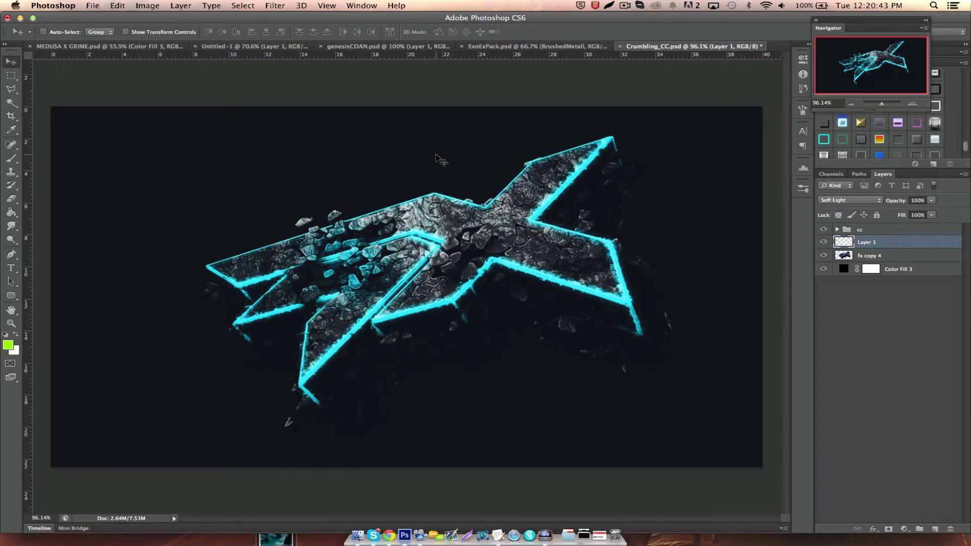
# Duplicate the glow to the right and shrink the copy to about 75%.
pyautogui.moveTo(385, 279); pyautogui.dragTo(478, 265)
pyautogui.hotkey('ctrl', 't')
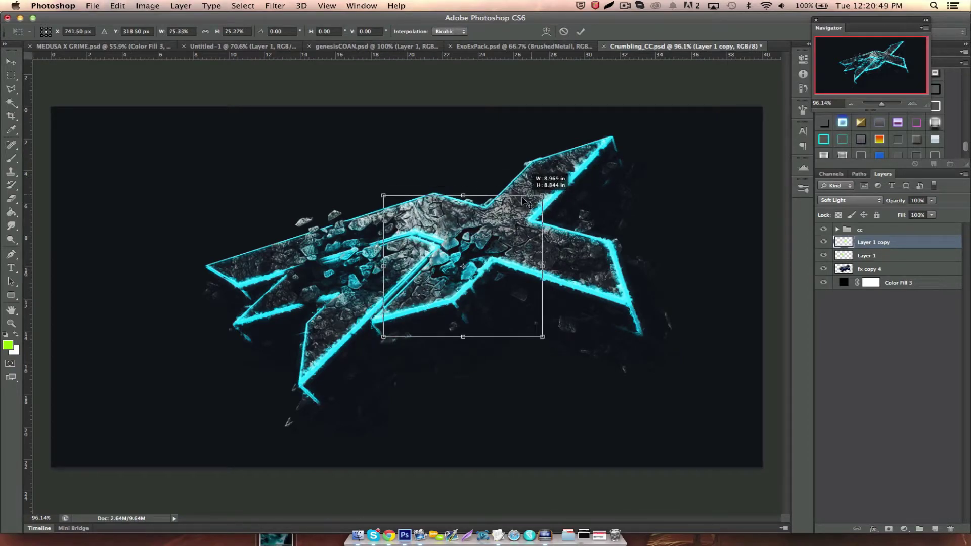
pyautogui.moveTo(577, 180)
pyautogui.mouseDown()
pyautogui.moveTo(531, 186)
pyautogui.moveTo(527, 198)
pyautogui.mouseUp()
pyautogui.press('Return')
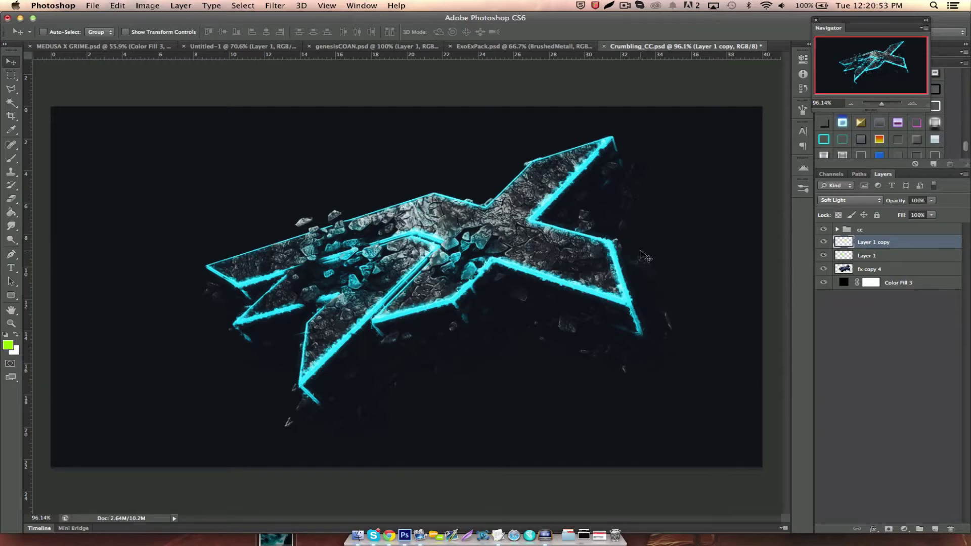
# Duplicate the glow copy twice, blending the copies as Linear Dodge (Add) at 20% opacity.
pyautogui.keyDown('shift'); pyautogui.click(872, 258); pyautogui.keyUp('shift')
pyautogui.press('super+j')
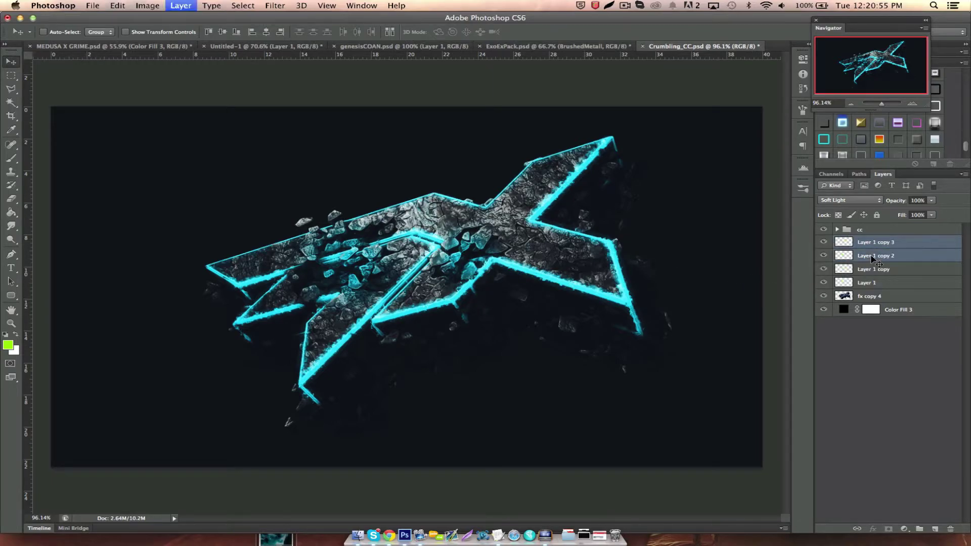
pyautogui.click(846, 201)
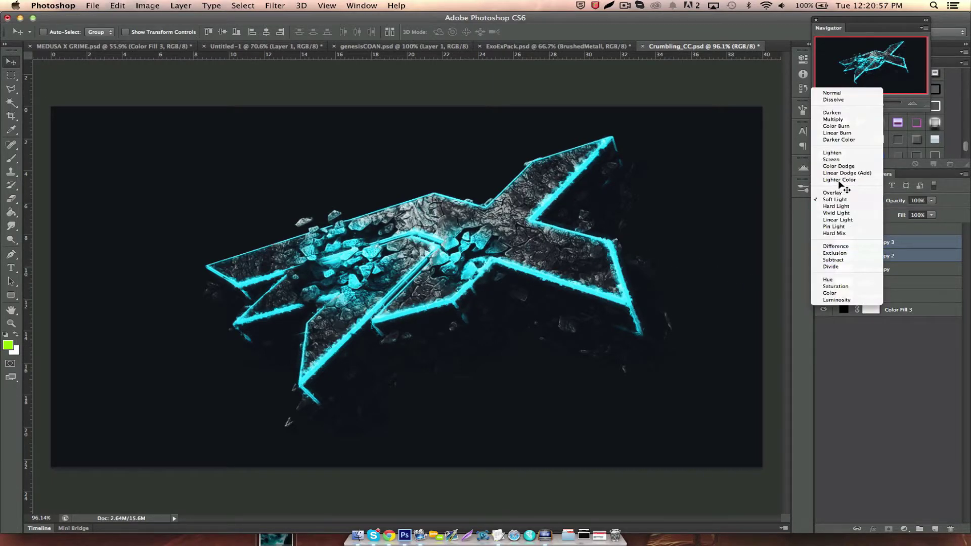
pyautogui.press('Escape')
pyautogui.hotkey('alt', 'shift', 'w')
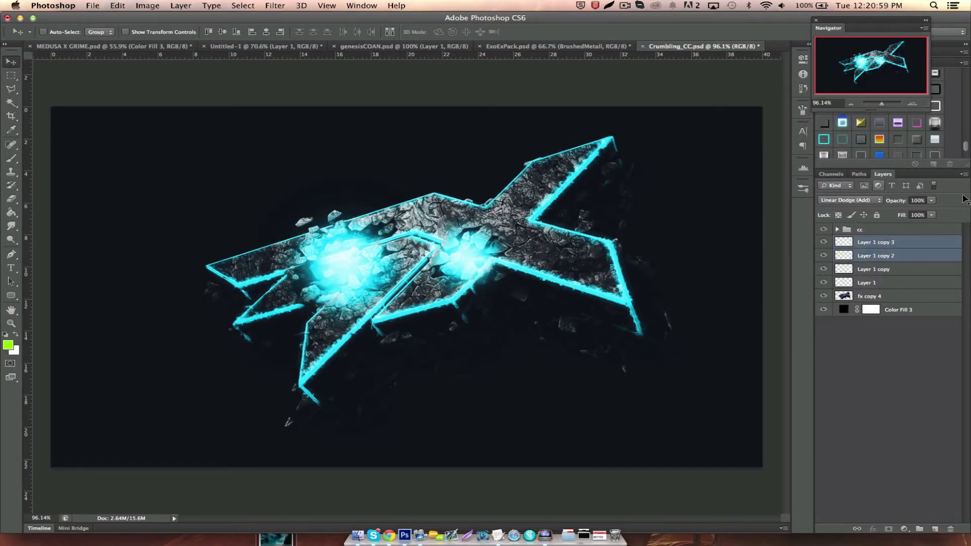
pyautogui.click(918, 200)
pyautogui.write('3')
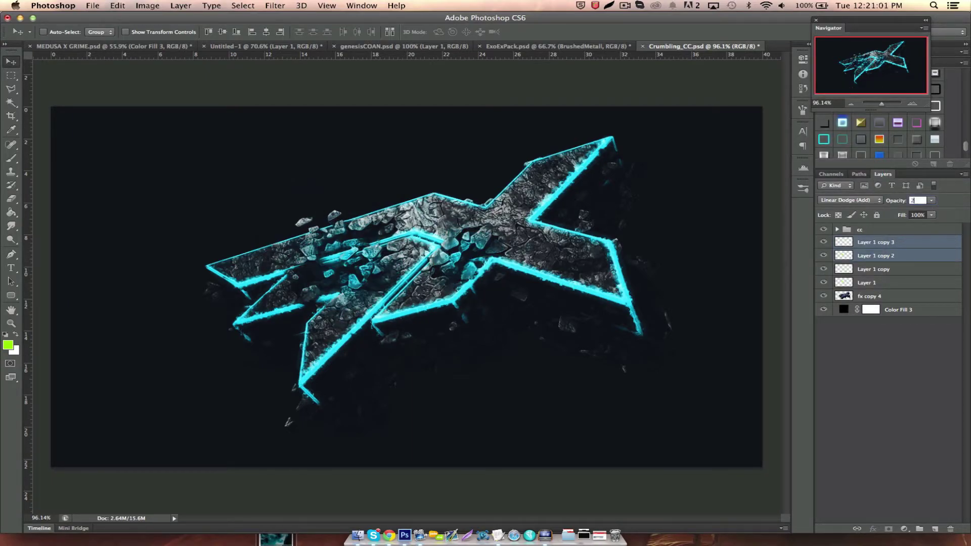
pyautogui.write('0')
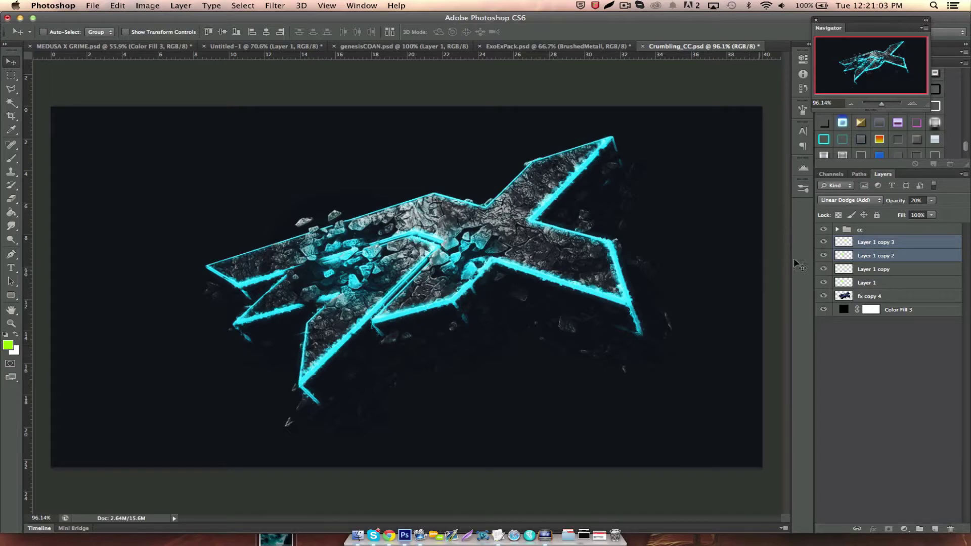
# Merge the layers from Layer 1 copy 3 down to fx copy 4.
pyautogui.keyDown('super'); pyautogui.click(866, 255); pyautogui.keyUp('super')
pyautogui.keyDown('shift'); pyautogui.click(866, 295); pyautogui.keyUp('shift')
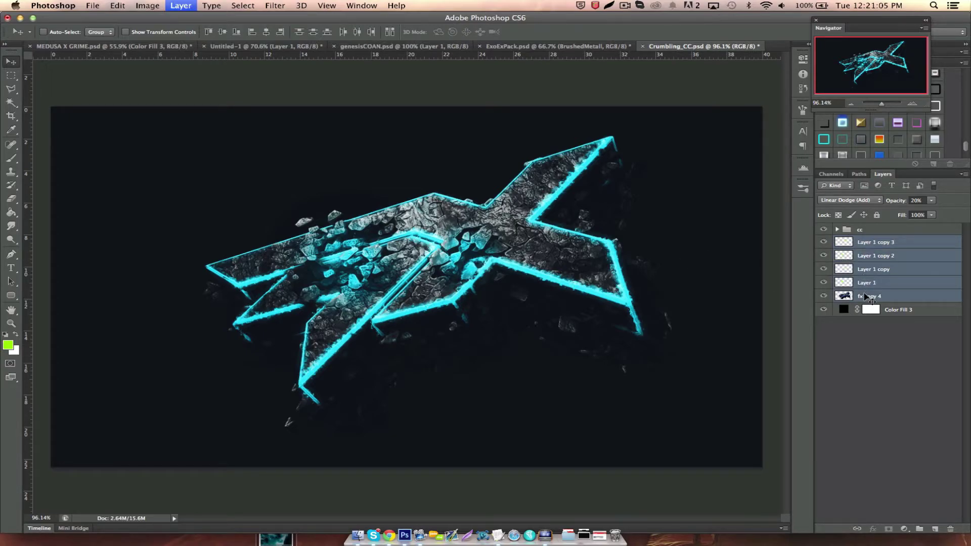
pyautogui.press('super+e')
# Rotate the merged logo about 7° clockwise and commit it.
pyautogui.press('super+t')
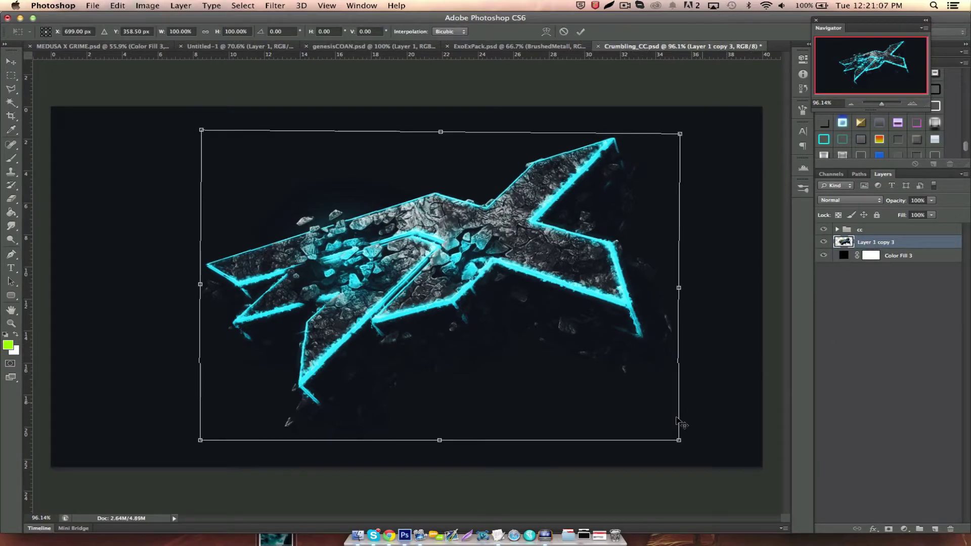
pyautogui.moveTo(679, 422); pyautogui.dragTo(670, 426)
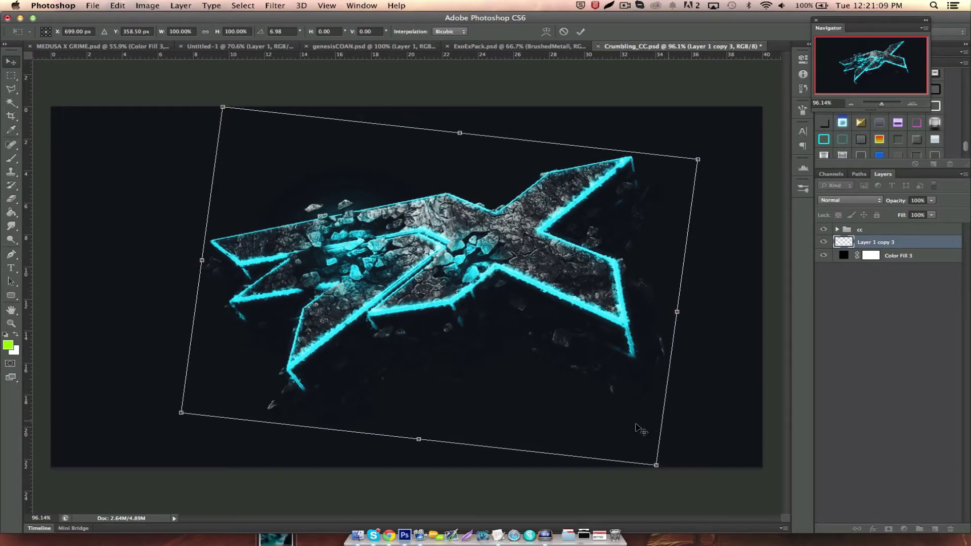
pyautogui.press('Return')
pyautogui.click(376, 536)
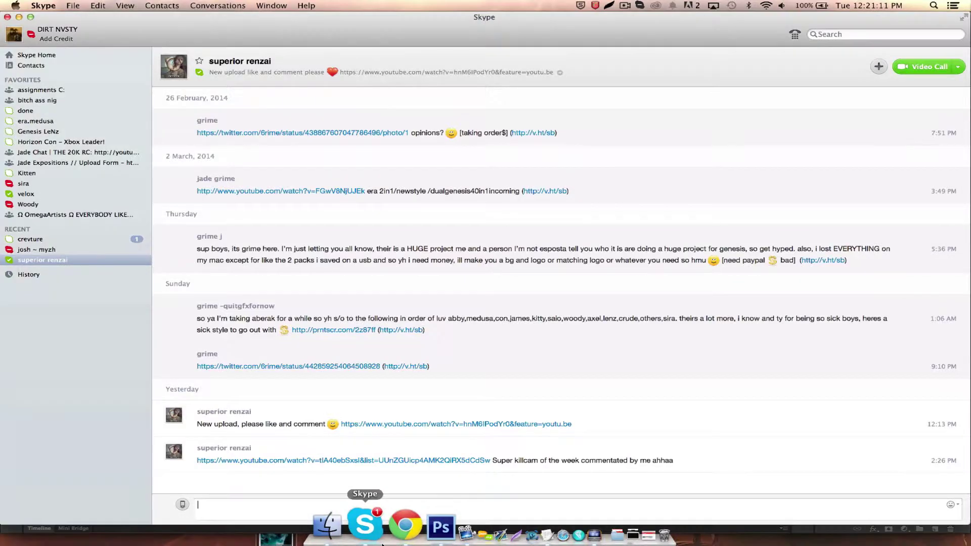
pyautogui.click(403, 531)
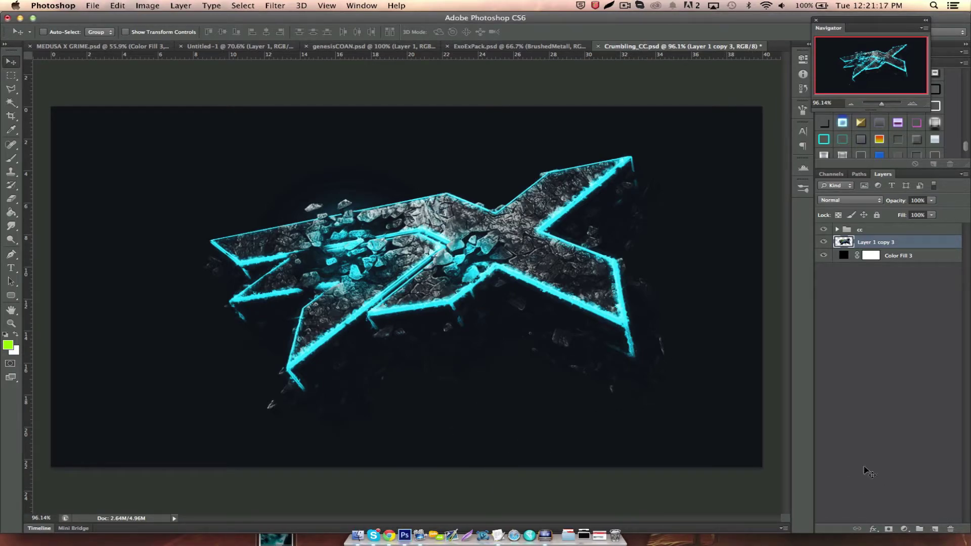
# Marquee-select five thin strips across the X artwork.
pyautogui.press('m')
pyautogui.moveTo(588, 274); pyautogui.dragTo(661, 280)
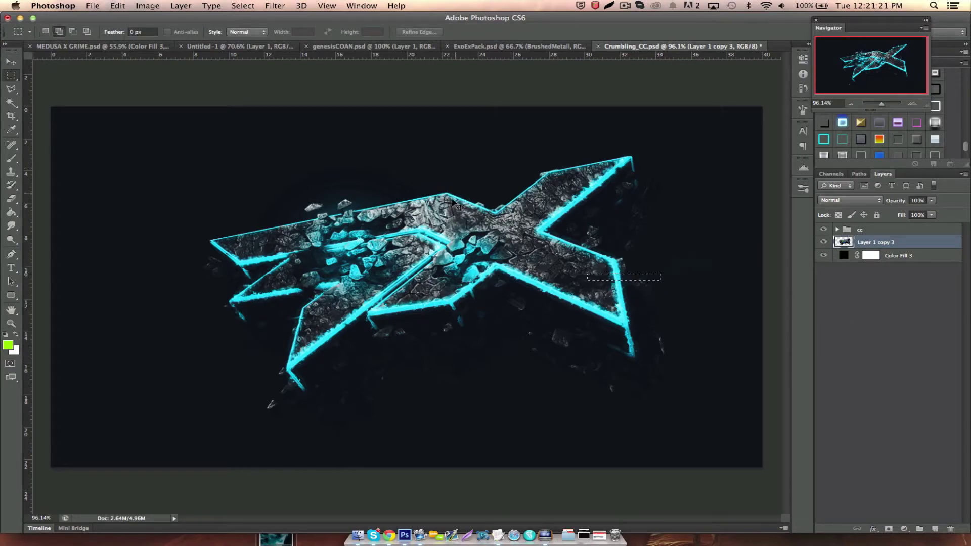
pyautogui.moveTo(443, 196); pyautogui.dragTo(494, 201)
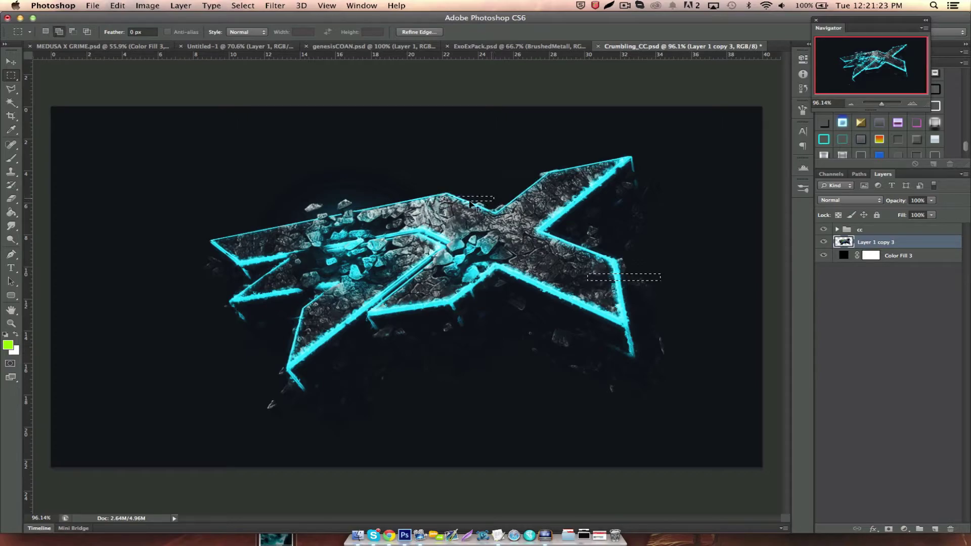
pyautogui.moveTo(238, 270); pyautogui.dragTo(296, 280)
pyautogui.moveTo(312, 330); pyautogui.dragTo(372, 343)
pyautogui.moveTo(432, 248)
pyautogui.mouseDown()
pyautogui.moveTo(409, 246)
pyautogui.moveTo(427, 194)
pyautogui.mouseUp()
# Copy the strips to a new layer, nudge them, and merge them into the X layer.
pyautogui.hotkey('ctrl', 'j')
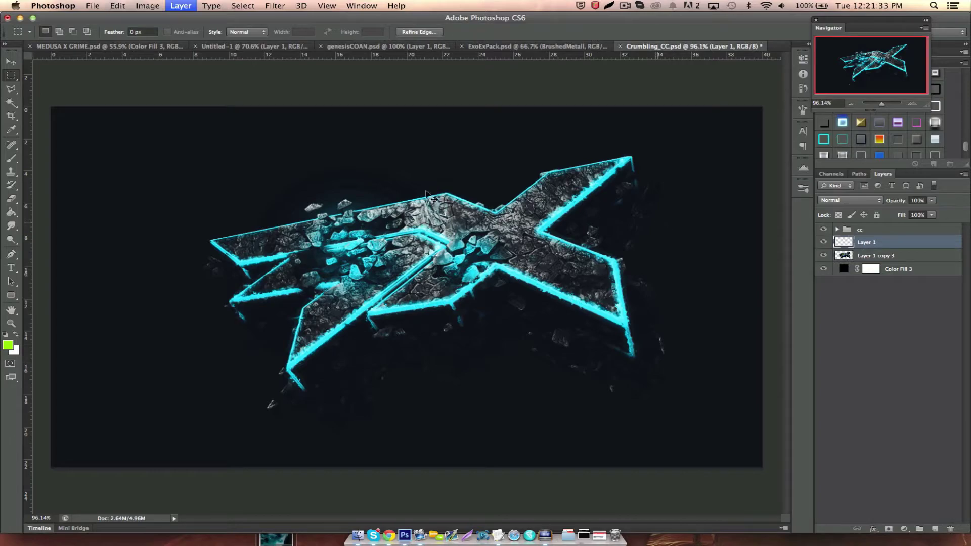
pyautogui.click(7, 61)
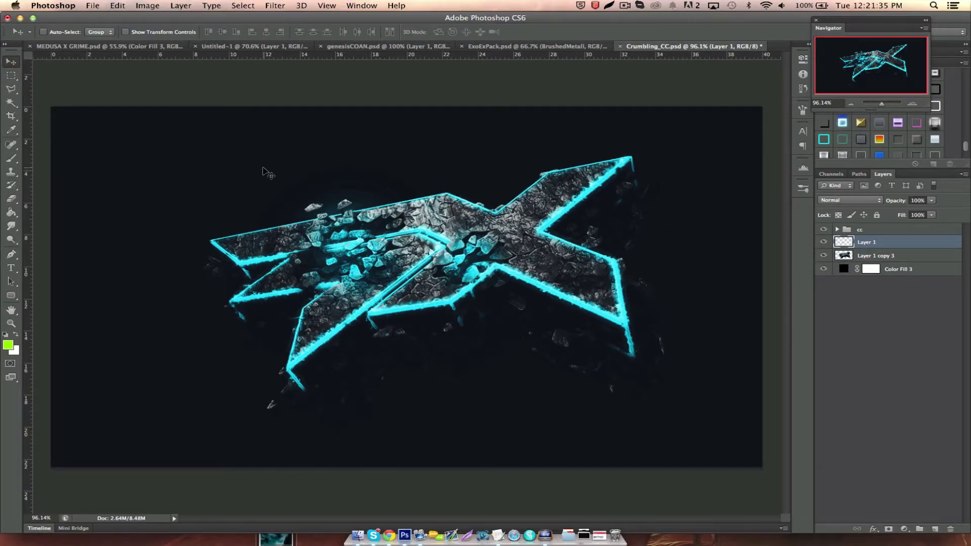
pyautogui.press('Up')
pyautogui.press('Up')
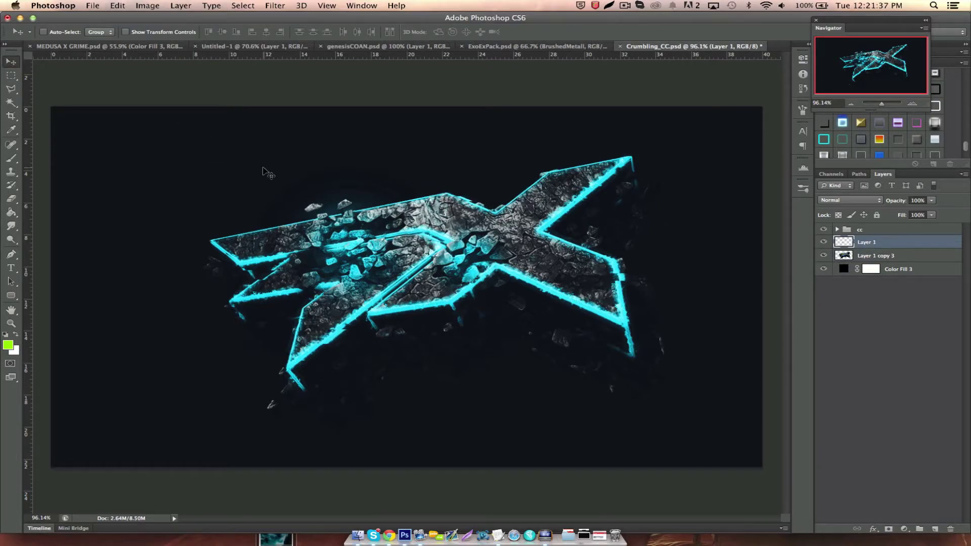
pyautogui.press('Up')
pyautogui.press('Up')
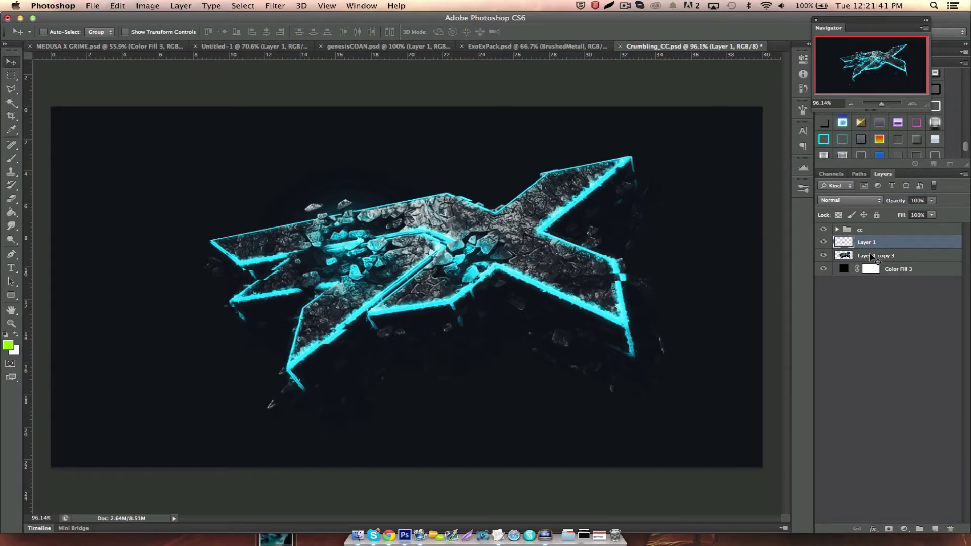
pyautogui.keyDown('shift'); pyautogui.click(872, 256); pyautogui.keyUp('shift')
pyautogui.press('super+e')
# Duplicate the X layer, merge it back, then duplicate it again as Layer 1 copy.
pyautogui.press('super+j')
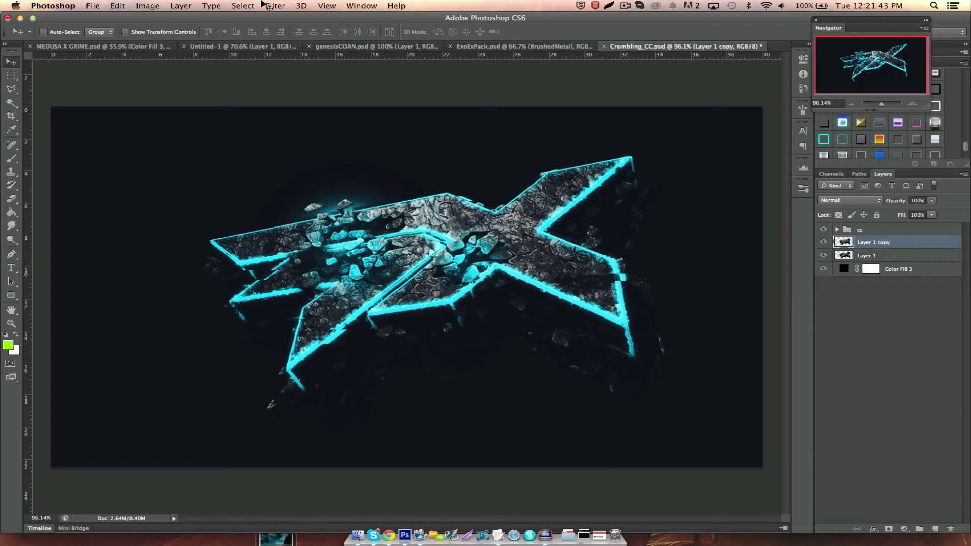
pyautogui.press('super+e')
pyautogui.press('e')
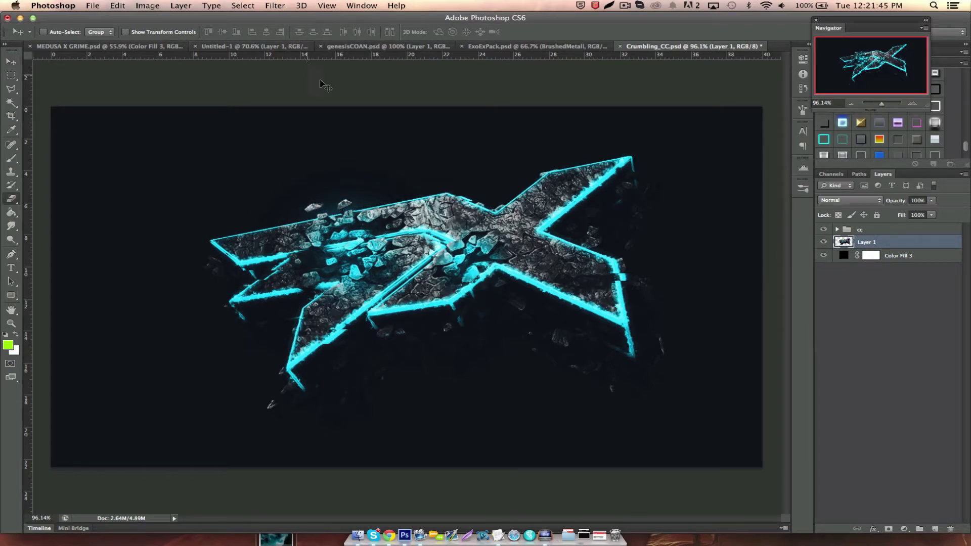
pyautogui.press('[')
pyautogui.press('[')
pyautogui.press('[')
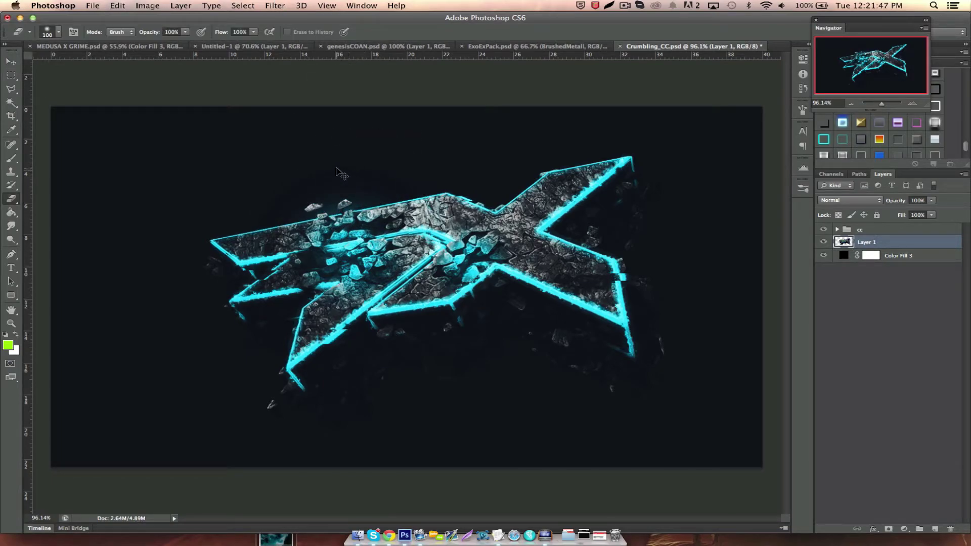
pyautogui.click(10, 63)
pyautogui.press('super+j')
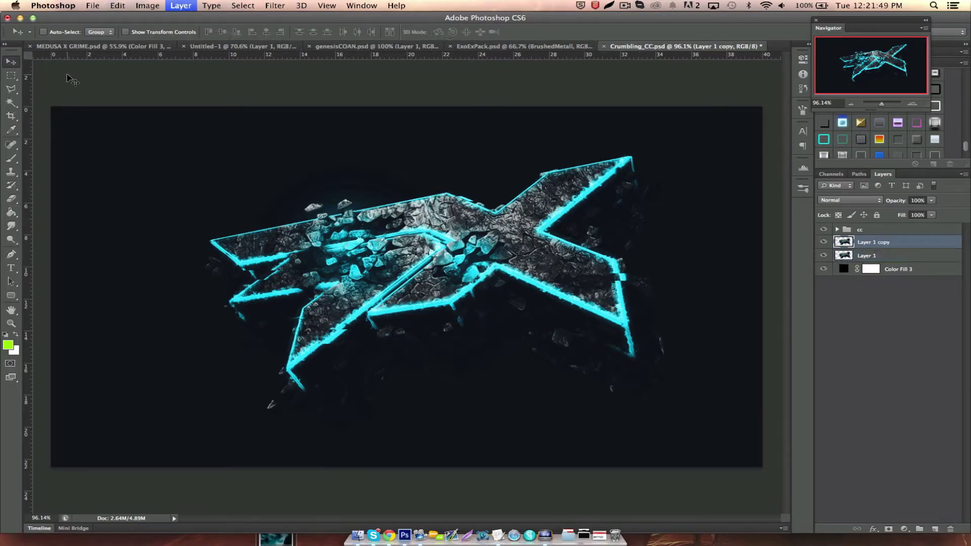
pyautogui.click(288, 6)
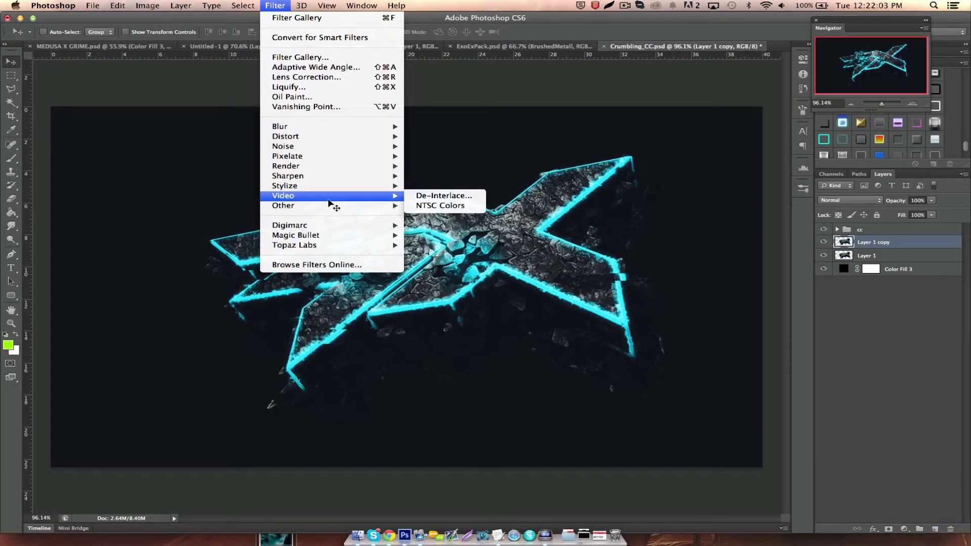
pyautogui.moveTo(283, 206)
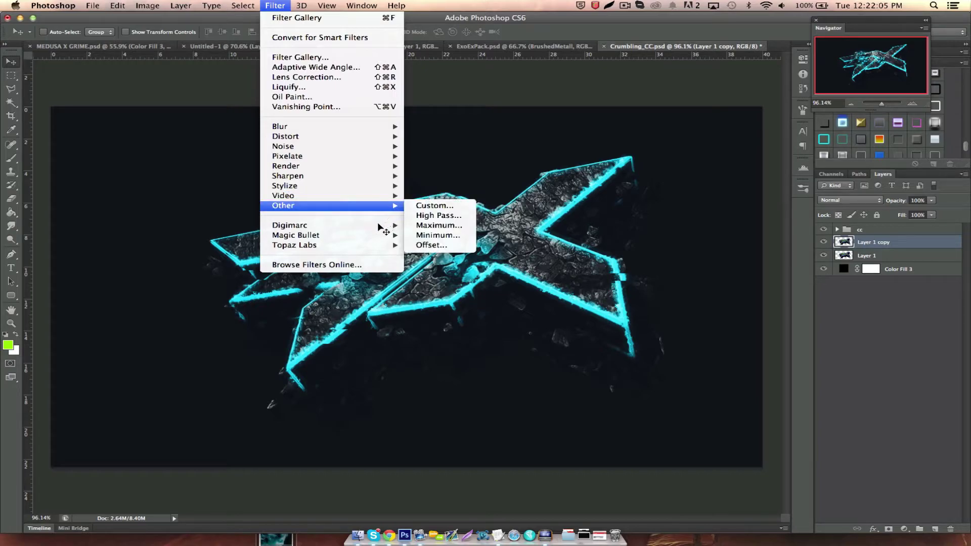
# Apply Topaz Clean 3's CrispStyle preset to Layer 1 copy.
pyautogui.click(428, 247)
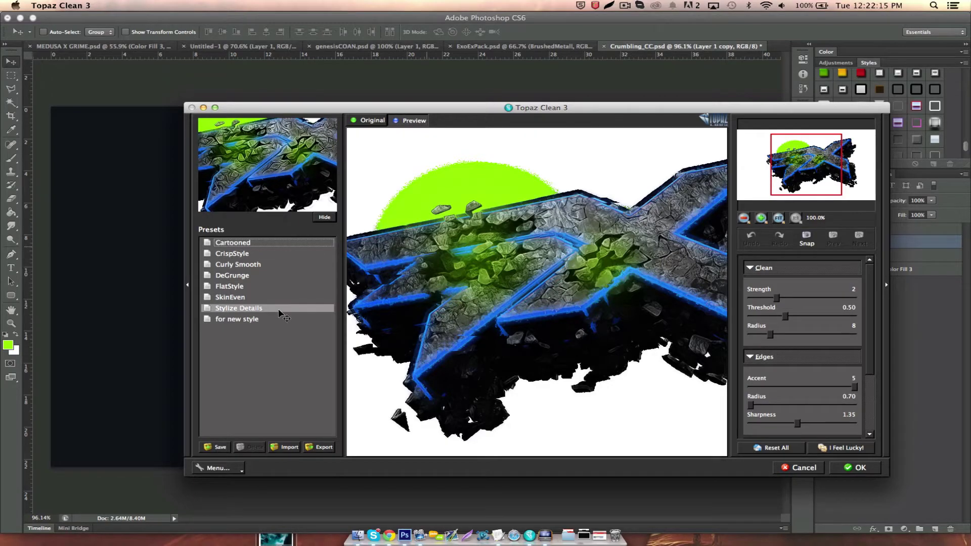
pyautogui.click(281, 254)
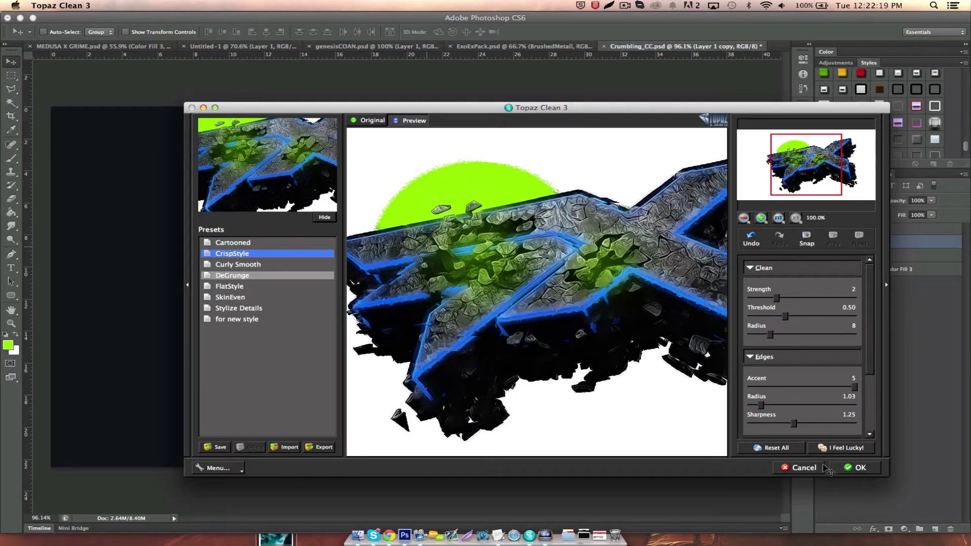
pyautogui.click(854, 467)
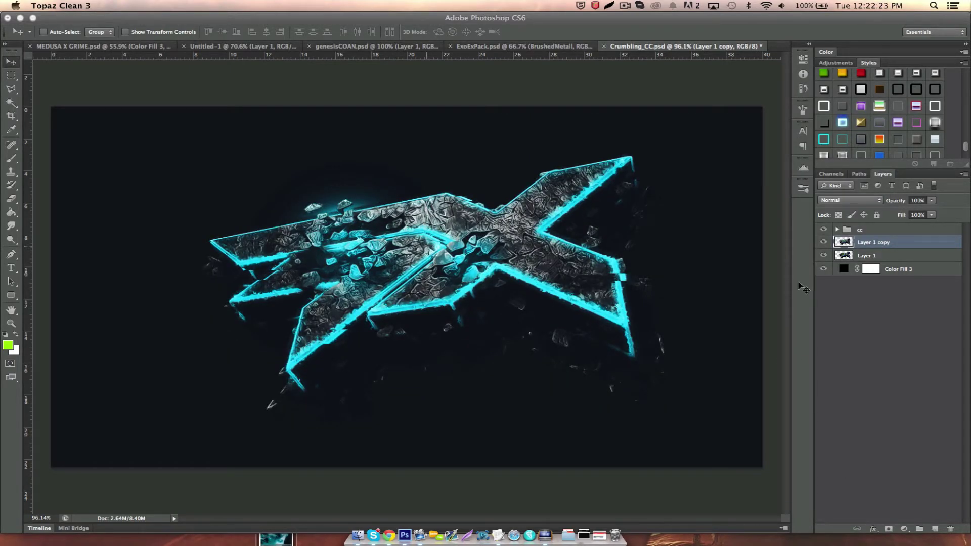
pyautogui.click(902, 202)
pyautogui.write('20')
# Commit Layer 1 copy's 20% opacity, then open and dismiss Layer 1's layer menu.
pyautogui.press('Return')
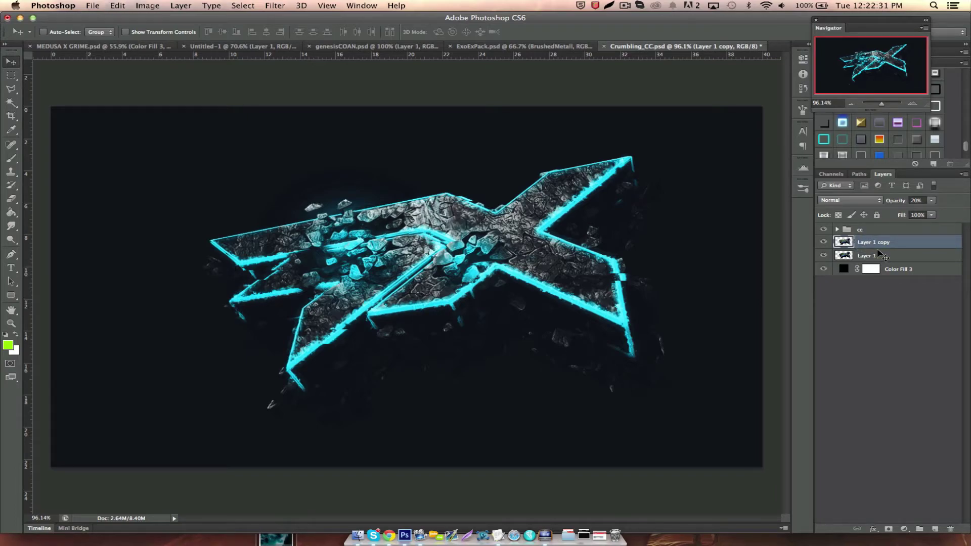
pyautogui.rightClick(880, 258)
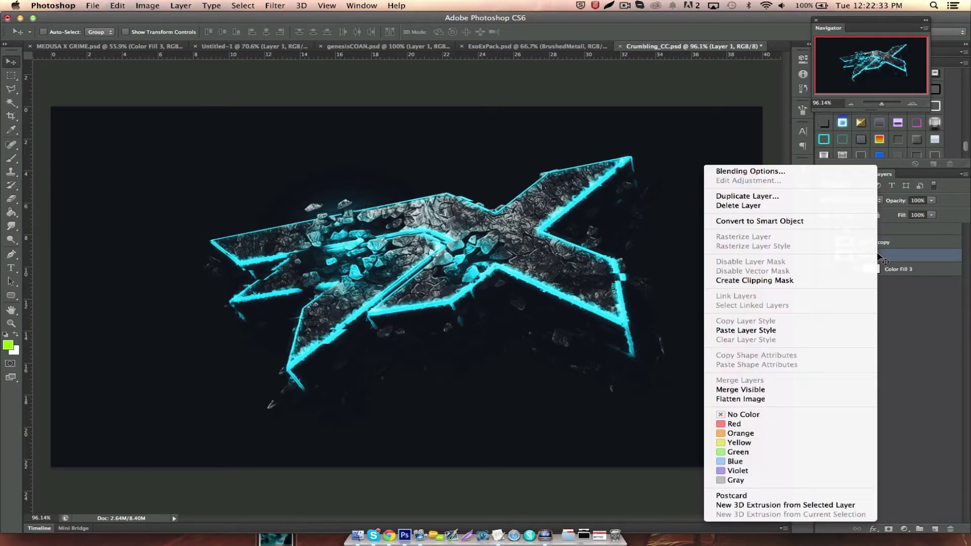
pyautogui.press('Escape')
# Merge the two blended X layers and duplicate the merged layer.
pyautogui.keyDown('shift'); pyautogui.click(899, 242); pyautogui.keyUp('shift')
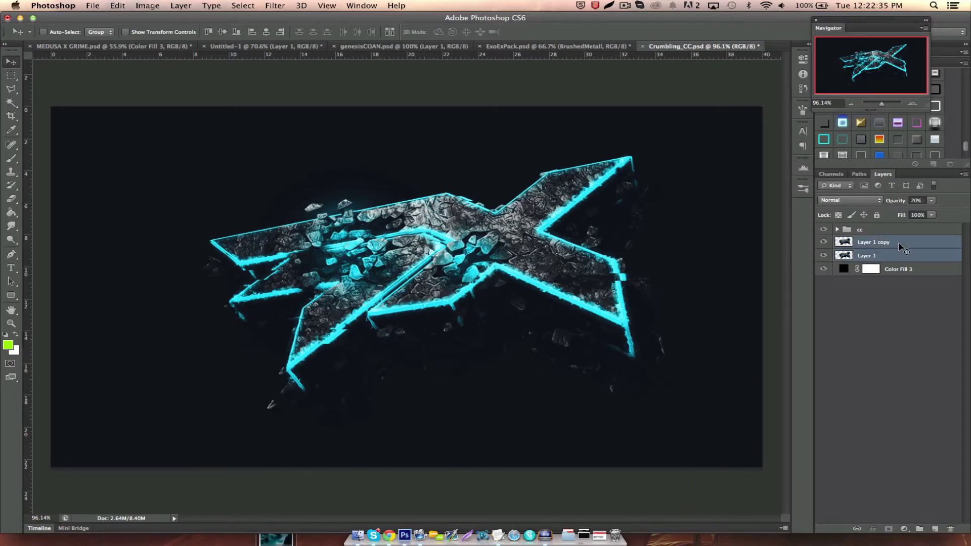
pyautogui.press('super+e')
pyautogui.press('super+j')
# Oil-paint the copy at 40% opacity, merge it down and duplicate the result.
pyautogui.click(274, 5)
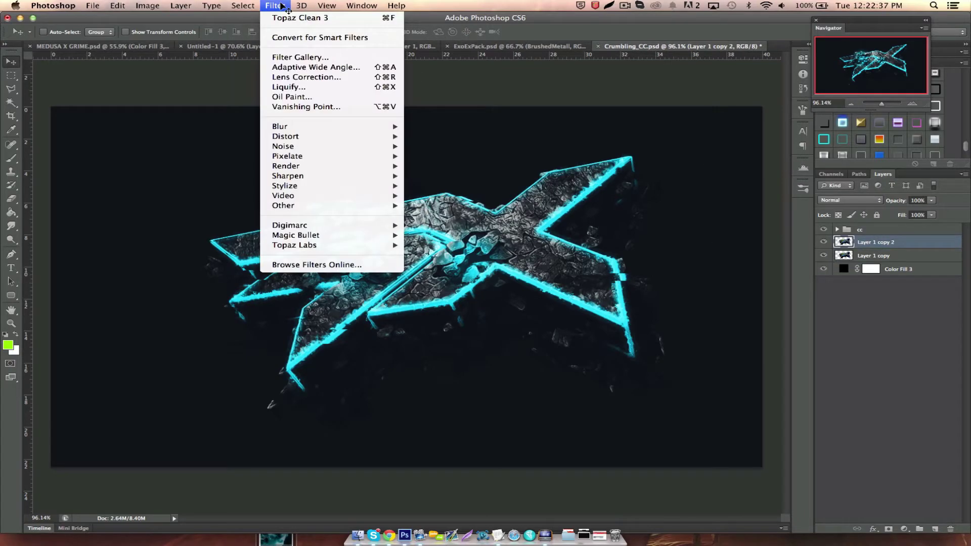
pyautogui.click(300, 96)
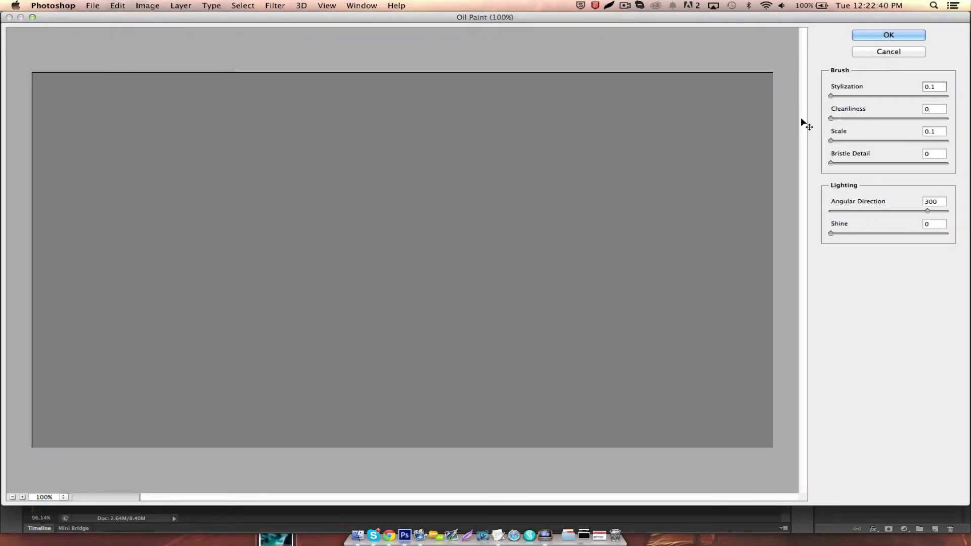
pyautogui.click(886, 36)
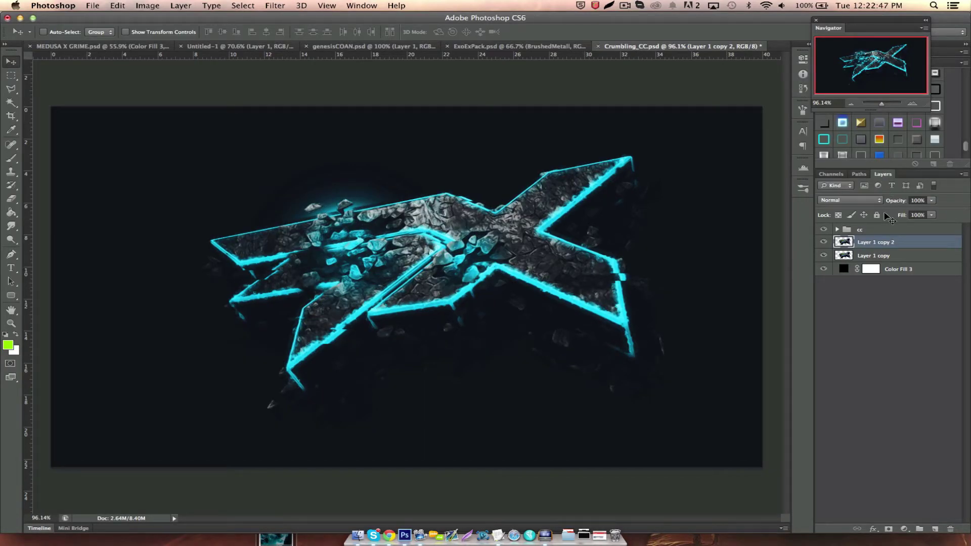
pyautogui.click(913, 201)
pyautogui.write('40')
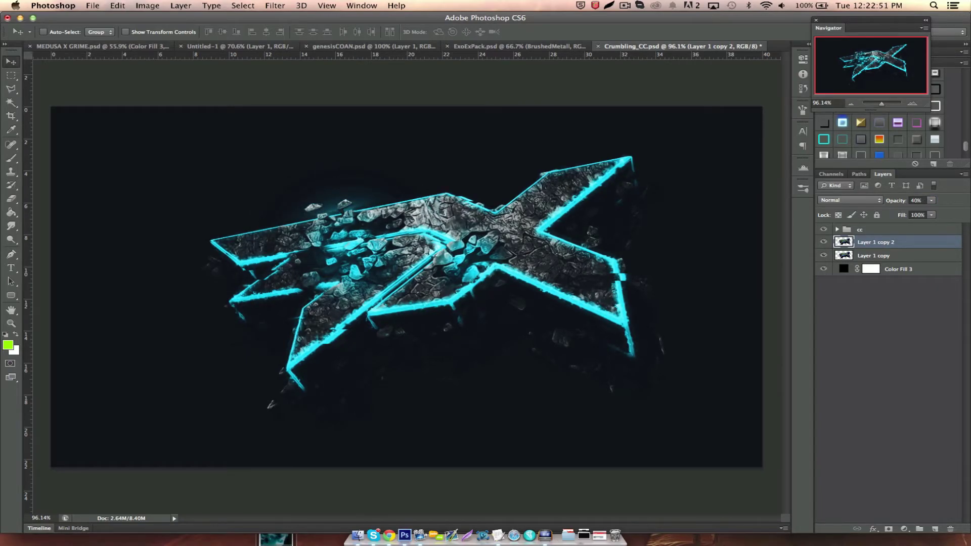
pyautogui.hotkey('ctrl', 'e')
pyautogui.hotkey('ctrl', 'j')
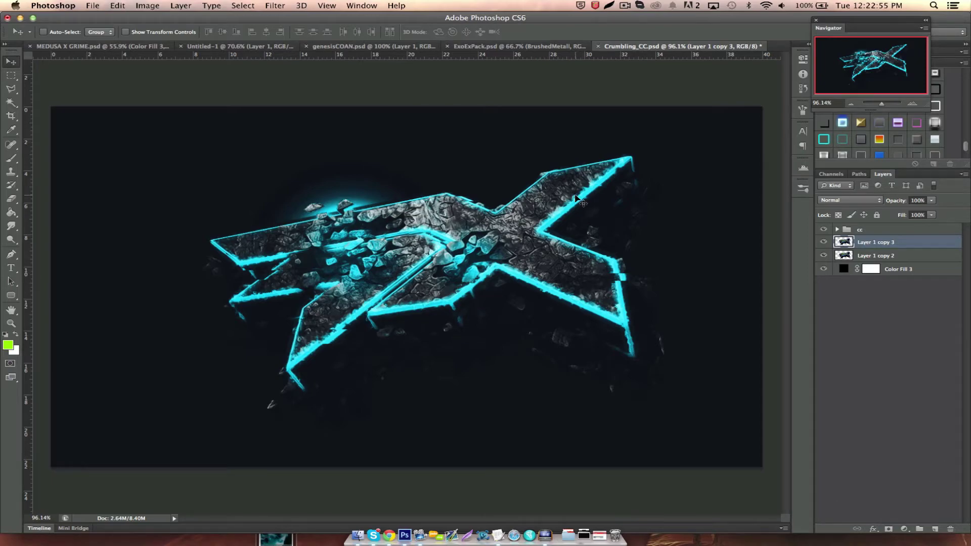
# Convert Layer 1 copy 3 into a smart object.
pyautogui.click(889, 529)
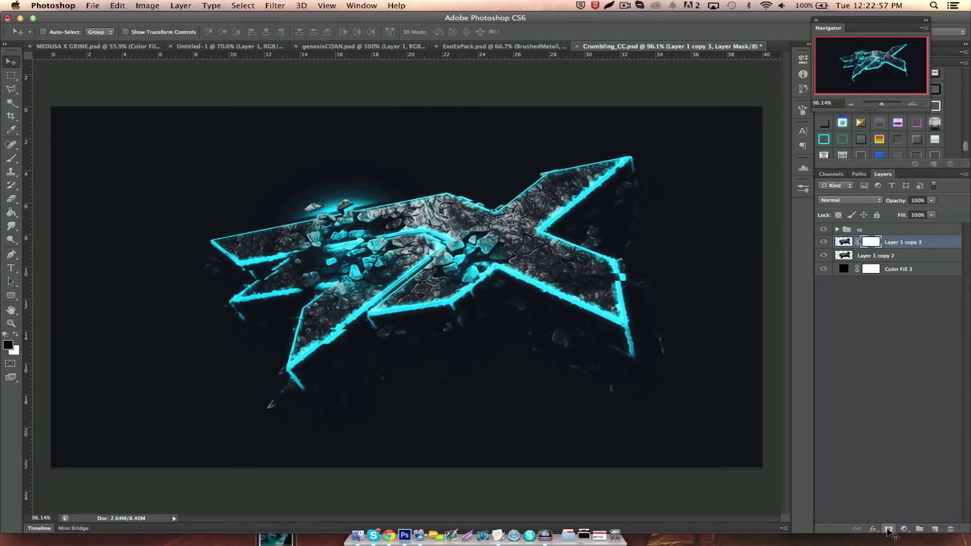
pyautogui.rightClick(908, 256)
pyautogui.click(918, 246)
pyautogui.rightClick(918, 245)
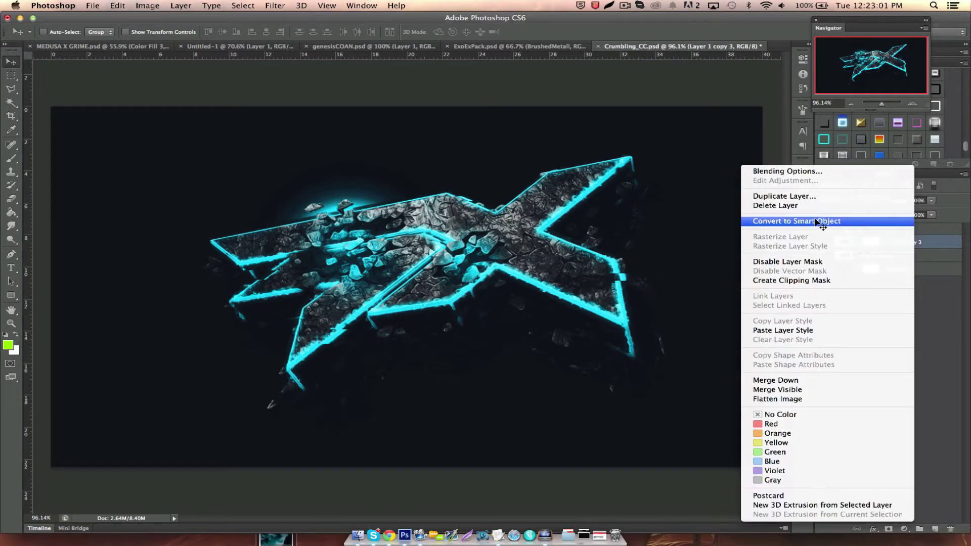
pyautogui.click(804, 226)
# Apply a 1.4-pixel Gaussian Blur smart filter to Layer 1 copy 3.
pyautogui.click(254, 5)
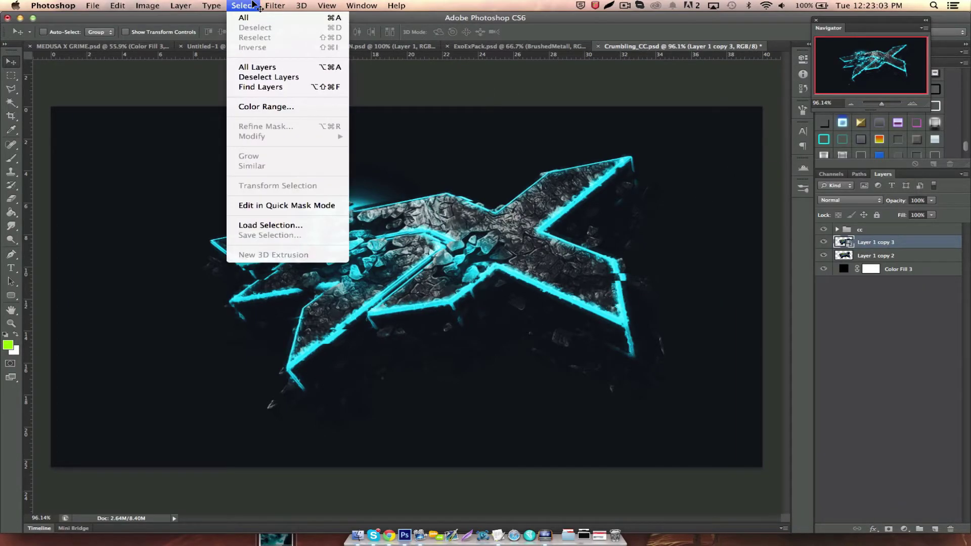
pyautogui.moveTo(280, 126)
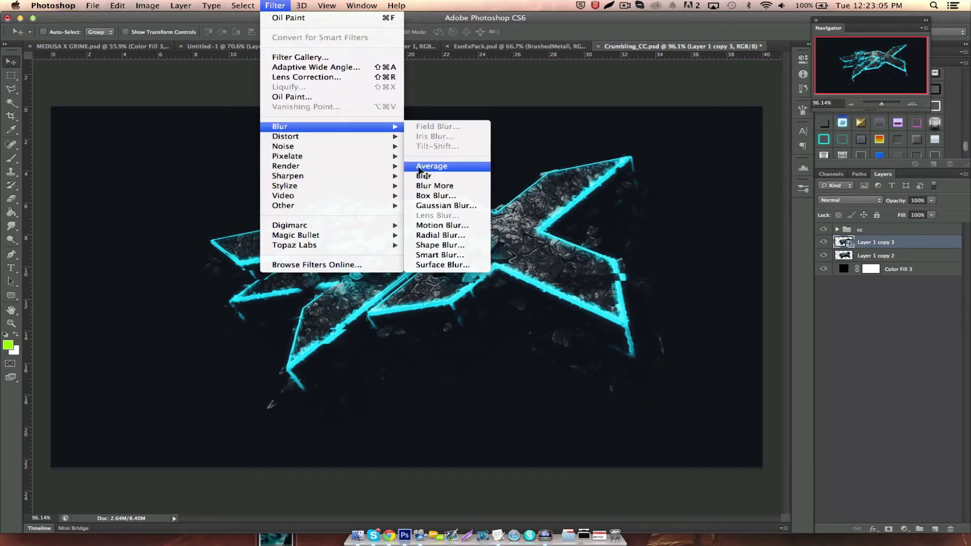
pyautogui.click(425, 204)
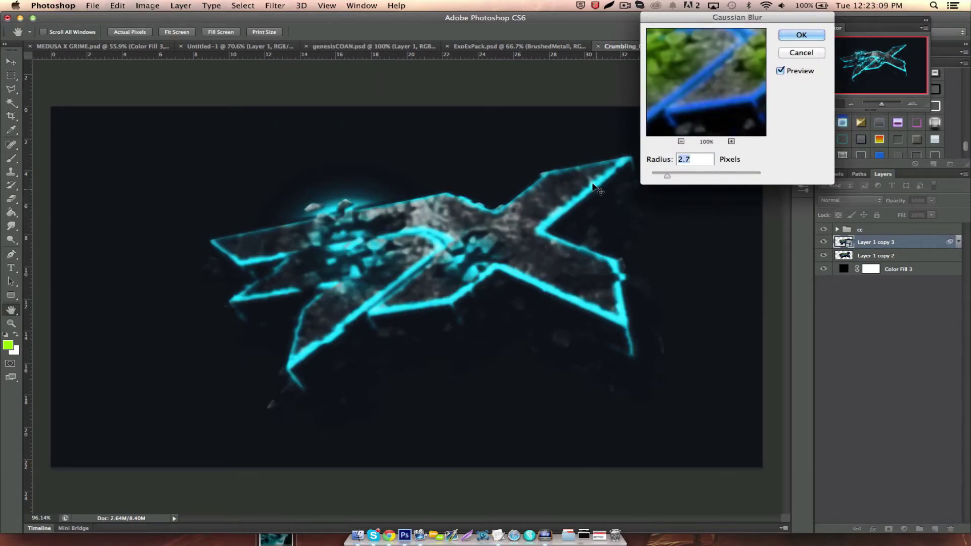
pyautogui.write('1.4')
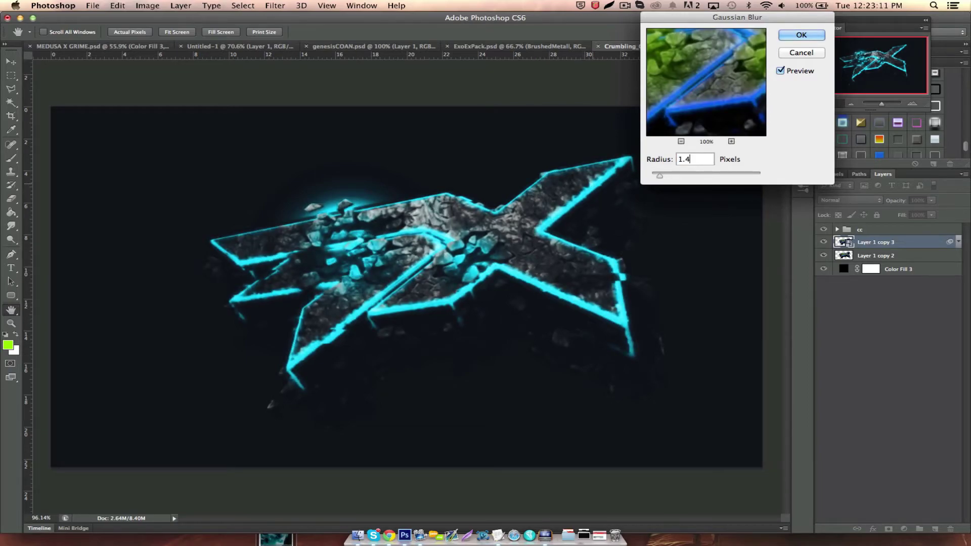
pyautogui.press('Return')
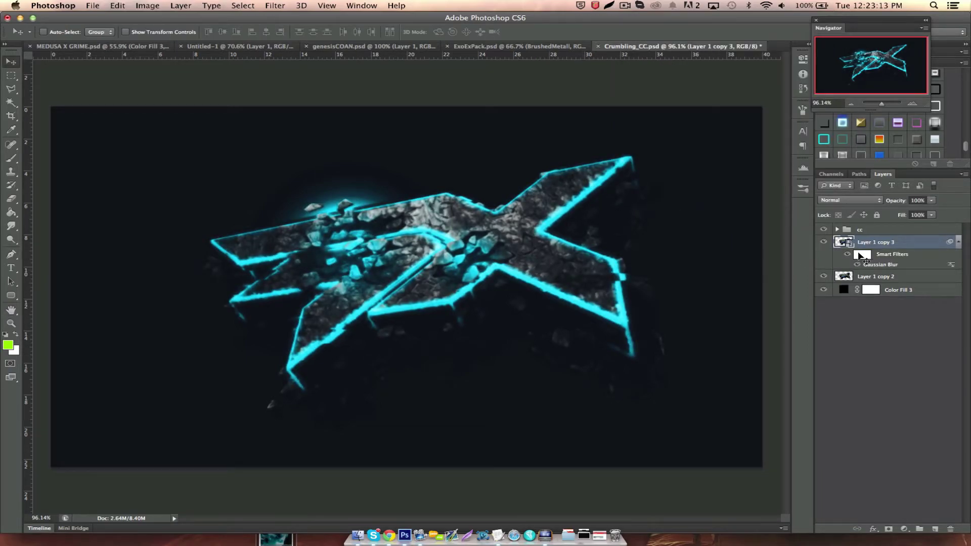
pyautogui.click(862, 256)
# Invert the blur mask, paint white over the right arms, then merge both logo copies.
pyautogui.press('super+i')
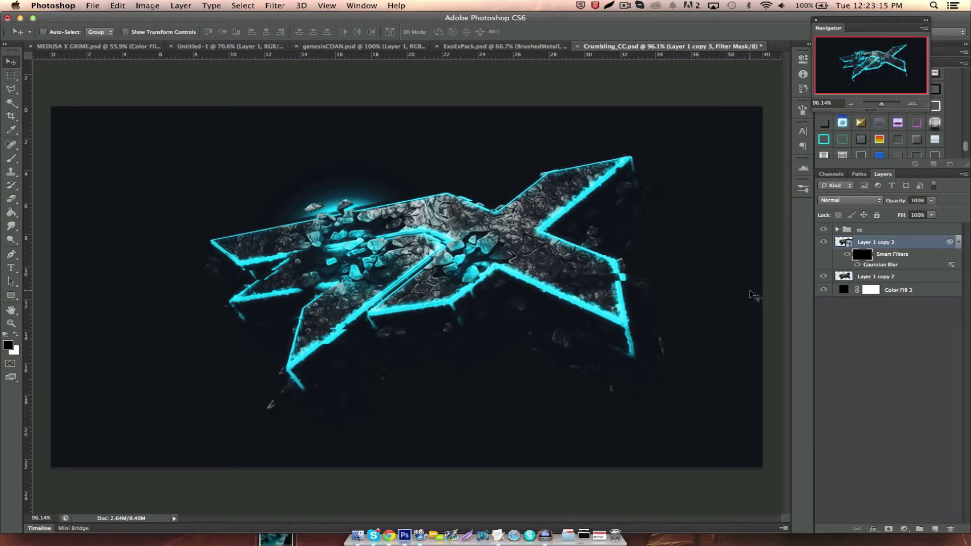
pyautogui.press('b')
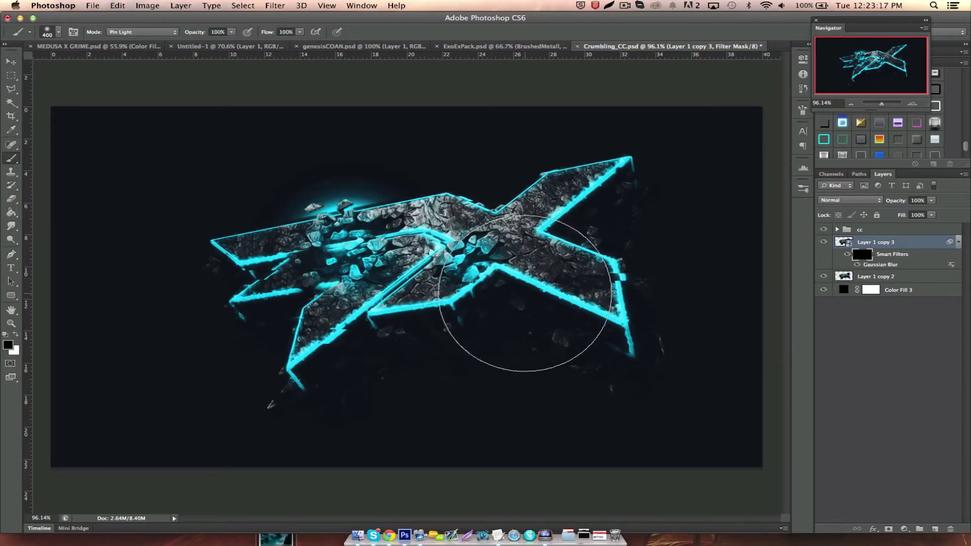
pyautogui.press('x')
pyautogui.moveTo(509, 347)
pyautogui.mouseDown()
pyautogui.moveTo(568, 293)
pyautogui.moveTo(544, 278)
pyautogui.mouseUp()
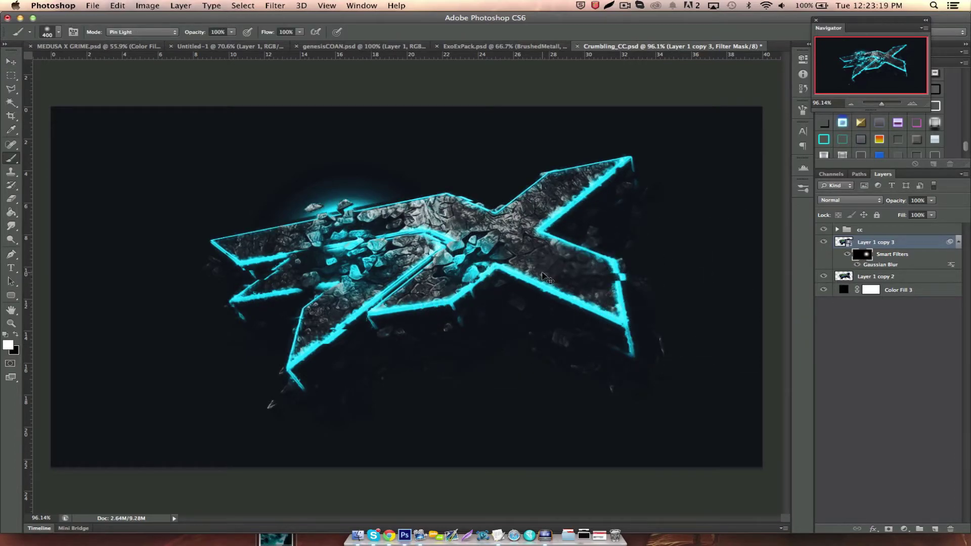
pyautogui.moveTo(520, 326); pyautogui.dragTo(549, 217)
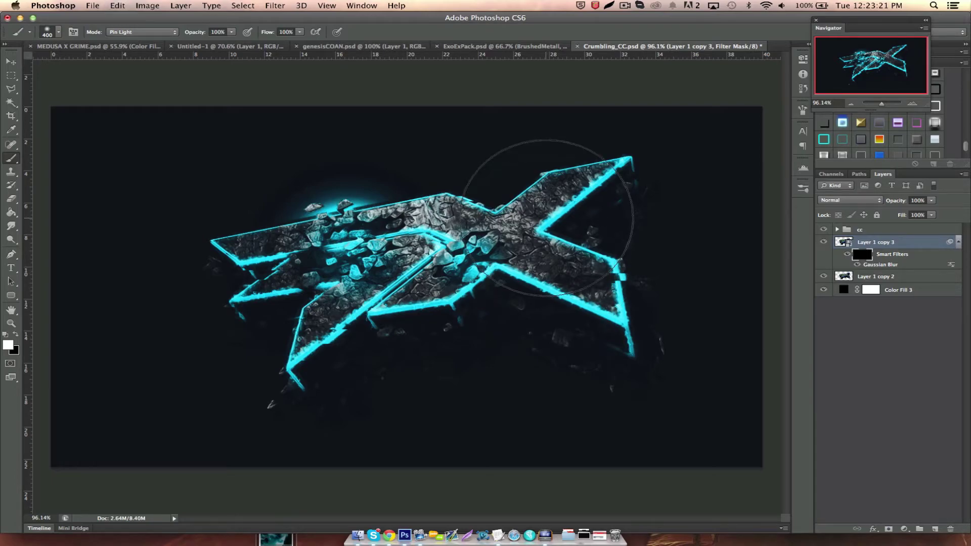
pyautogui.press('[')
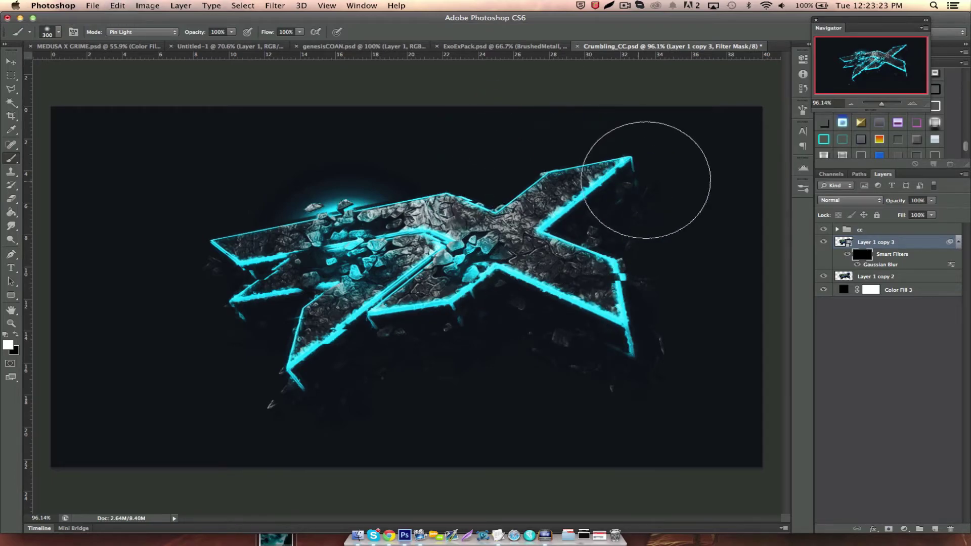
pyautogui.press('[')
pyautogui.press('[')
pyautogui.press('[')
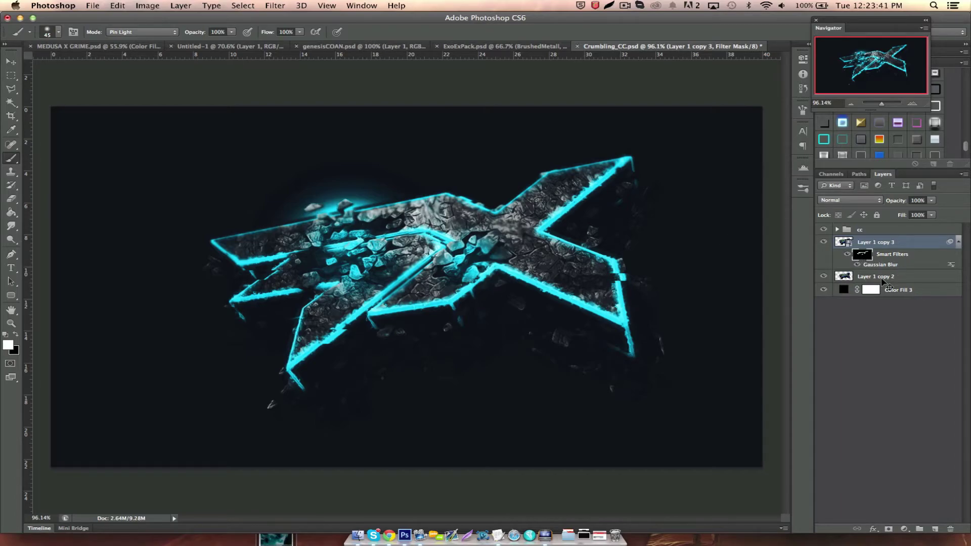
pyautogui.keyDown('shift'); pyautogui.click(881, 278); pyautogui.keyUp('shift')
pyautogui.press('super+e')
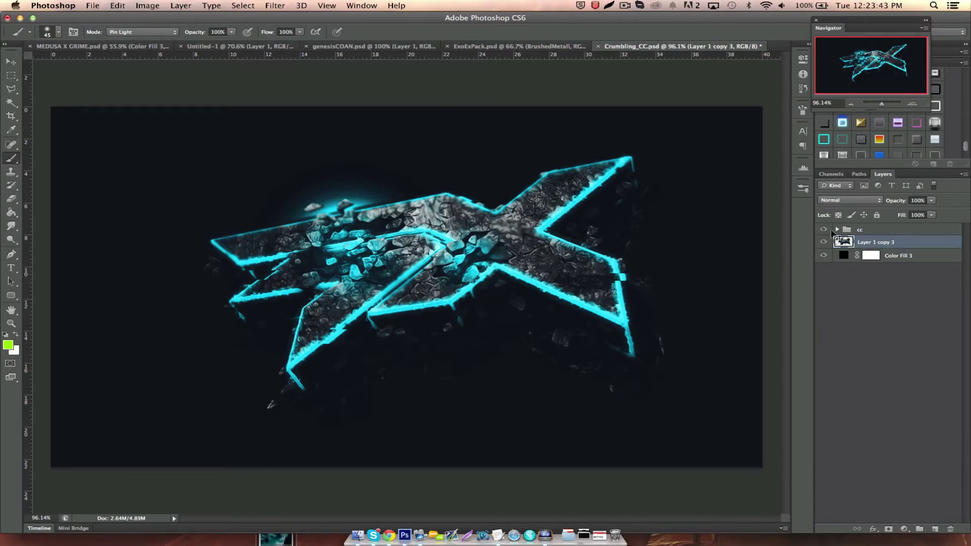
# Expand group cc, re-enable Hue/Saturation 1 and open its settings.
pyautogui.click(836, 230)
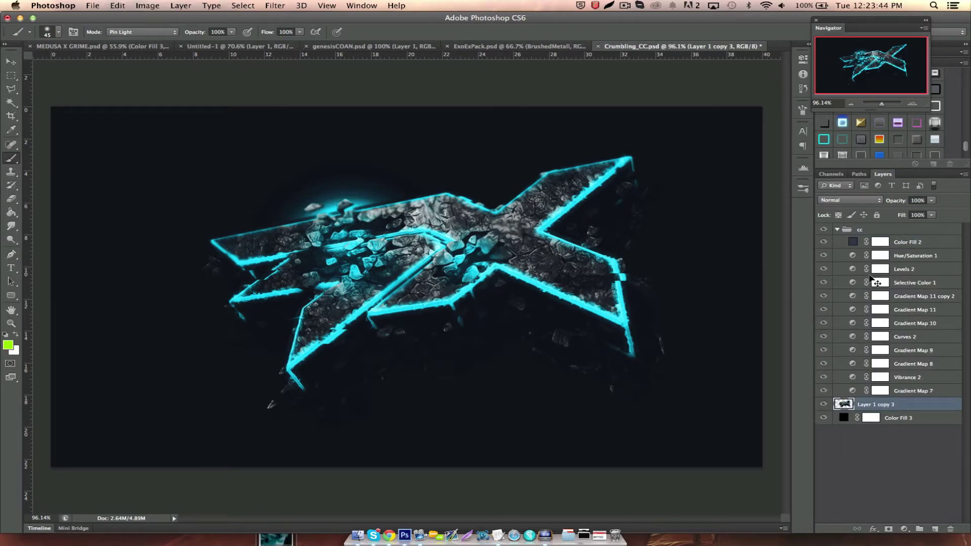
pyautogui.click(825, 256)
pyautogui.doubleClick(858, 256)
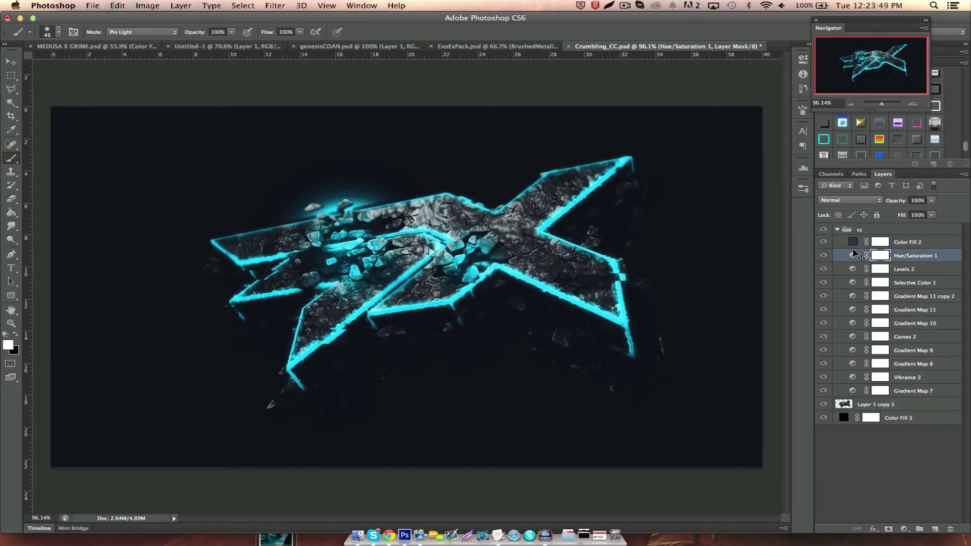
pyautogui.press('Escape')
pyautogui.doubleClick(851, 257)
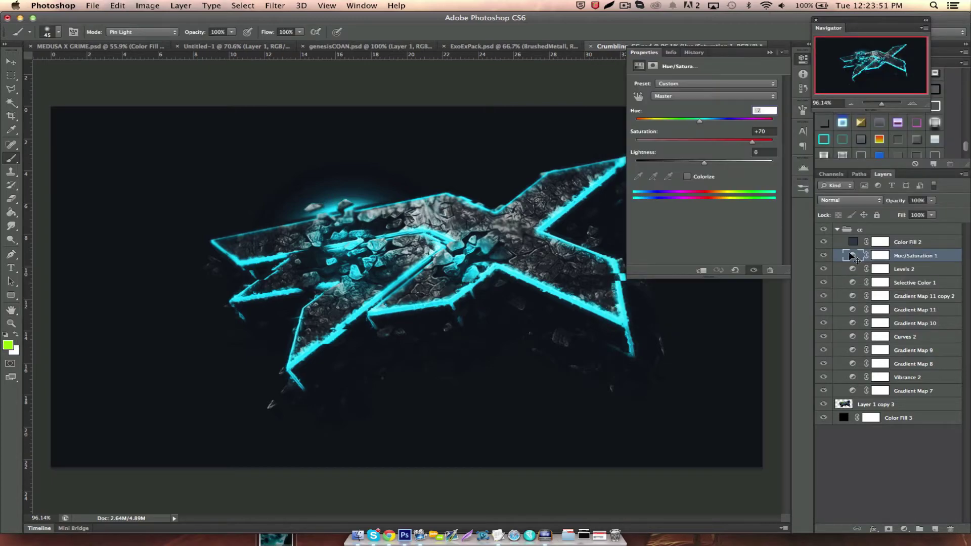
# Set Hue +104 and Saturation +64 for a magenta glow, then close Properties.
pyautogui.click(727, 142)
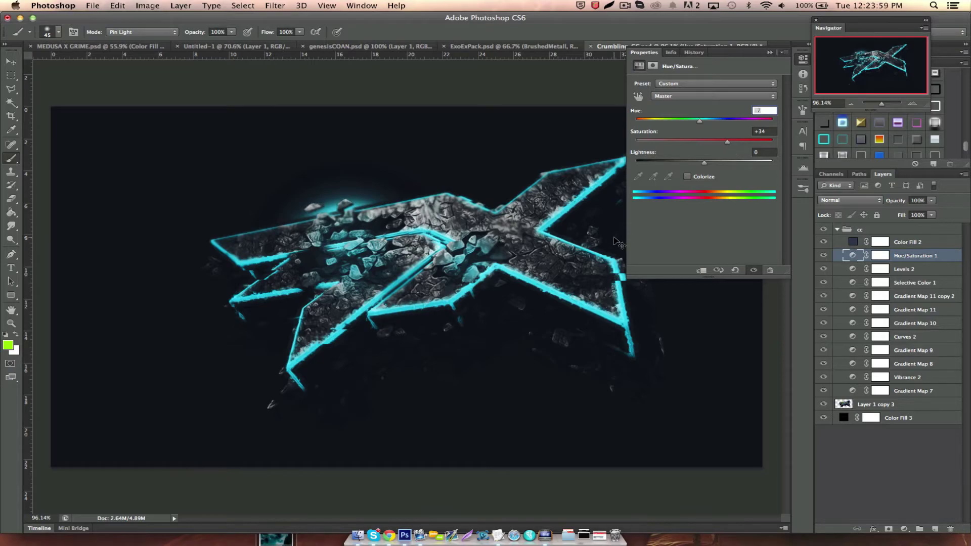
pyautogui.click(744, 141)
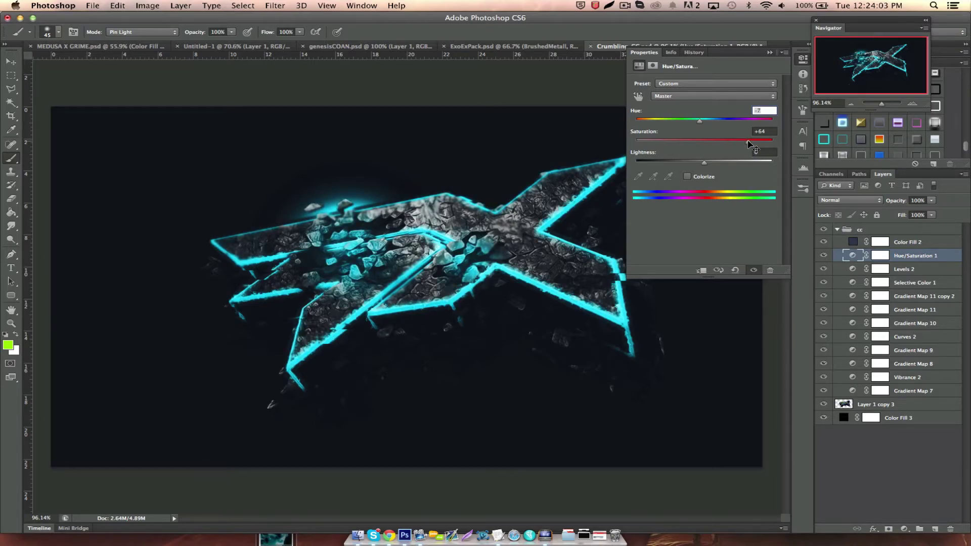
pyautogui.click(727, 121)
pyautogui.click(734, 121)
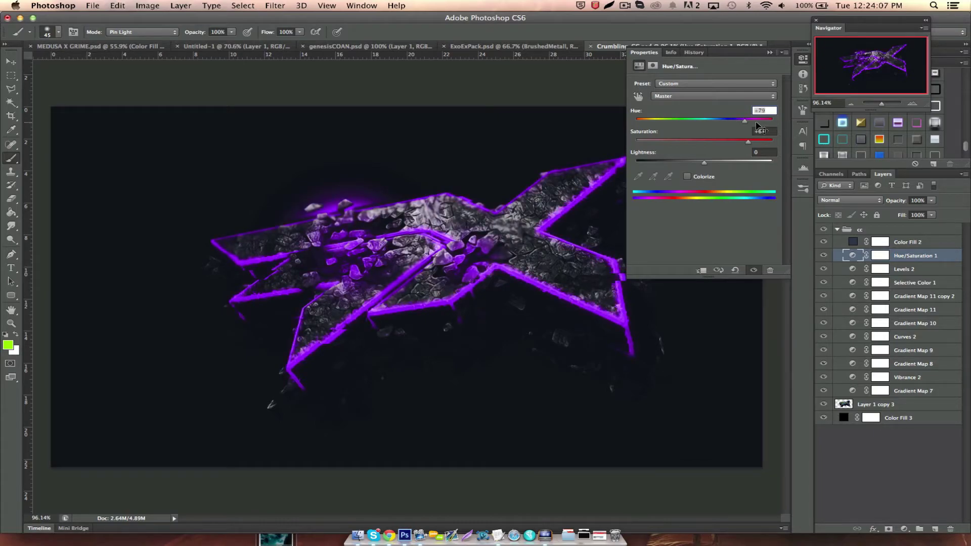
pyautogui.click(756, 124)
pyautogui.click(750, 122)
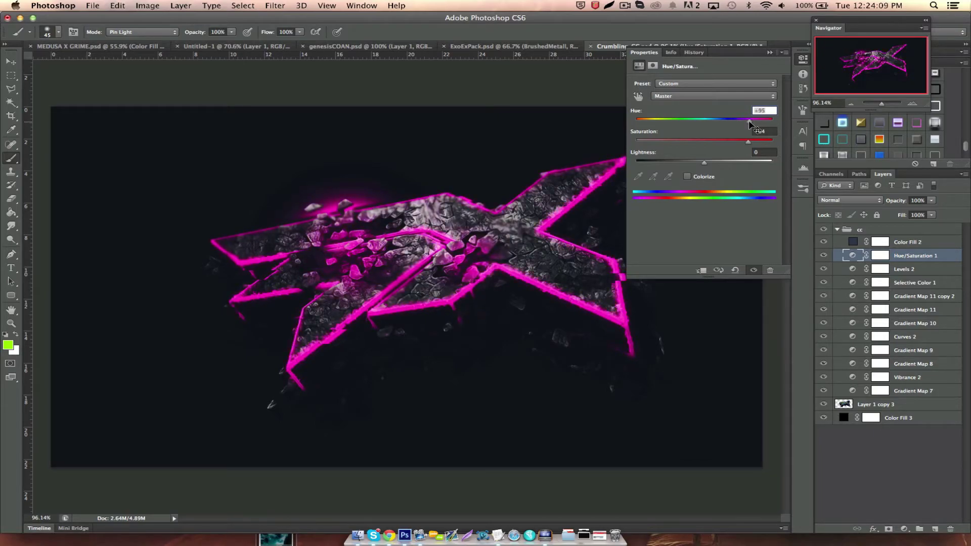
pyautogui.click(753, 124)
pyautogui.click(777, 54)
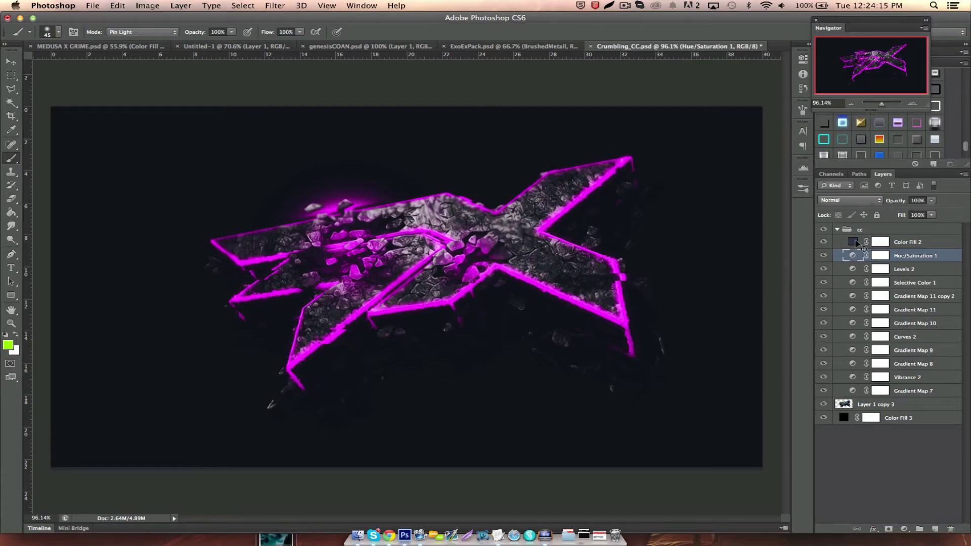
pyautogui.click(837, 230)
# Collapse group cc and add a new empty layer above Layer 1 copy 3.
pyautogui.click(837, 229)
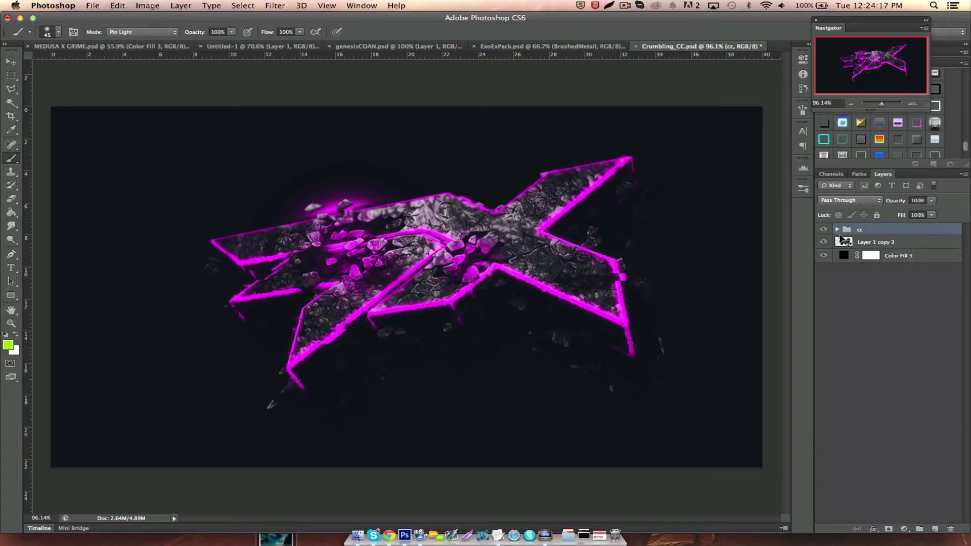
pyautogui.click(857, 245)
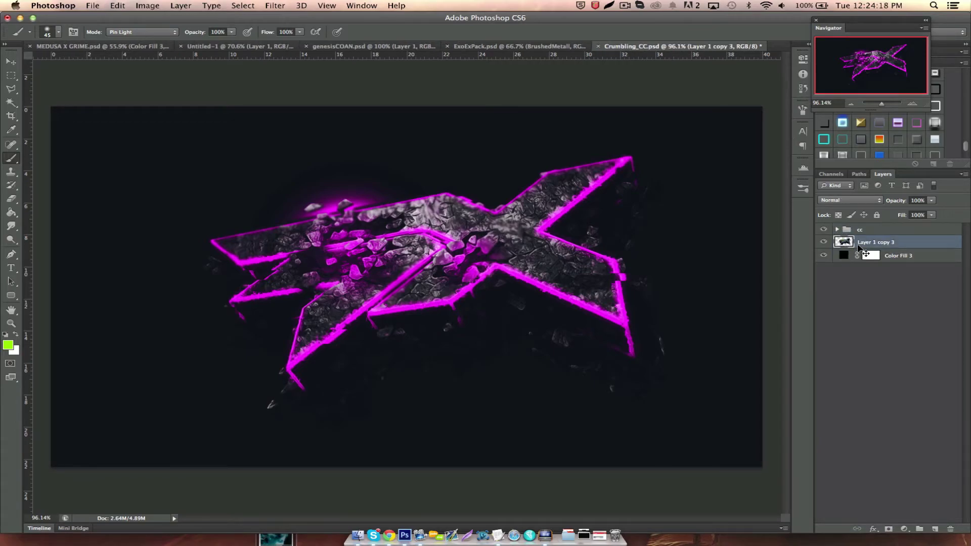
pyautogui.click(935, 528)
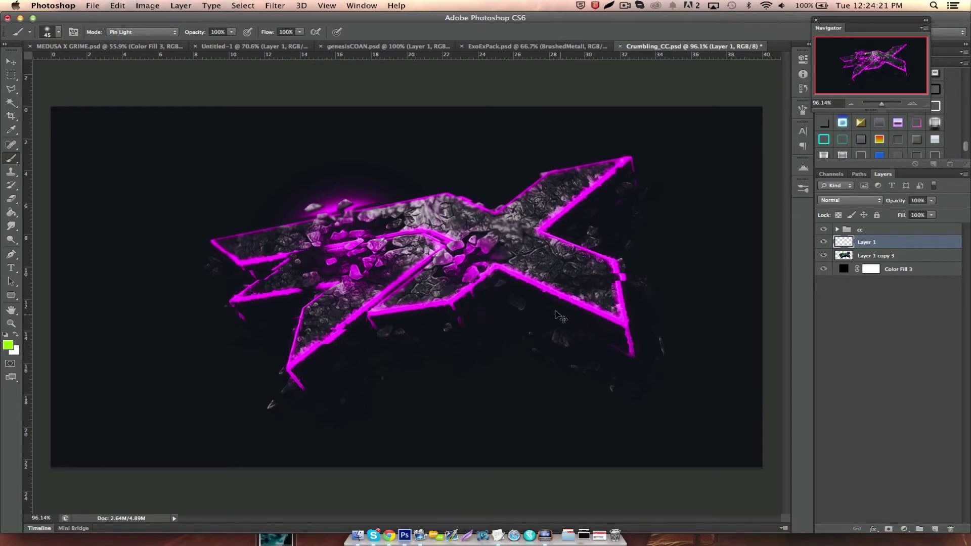
# Choose the 495 px dripping splatter brush preset and check its tip settings.
pyautogui.click(59, 32)
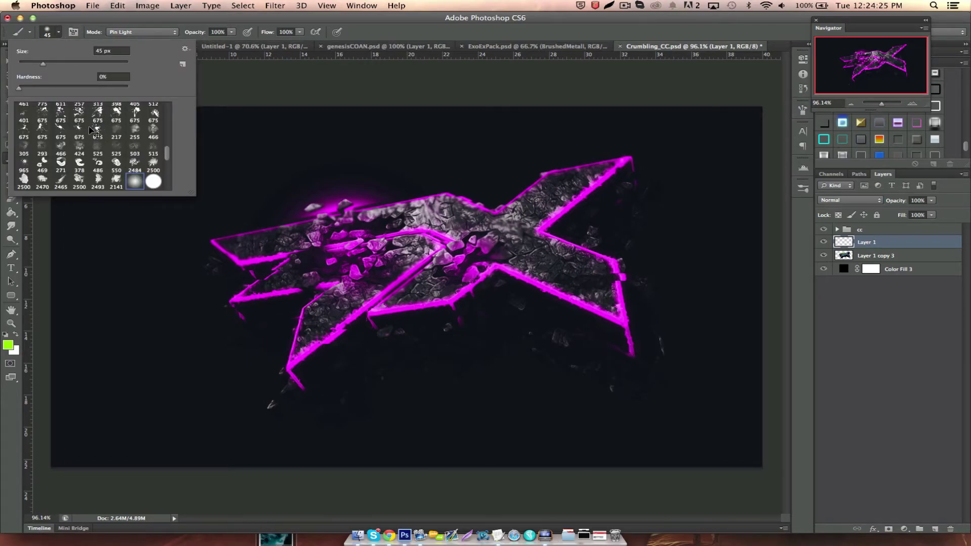
pyautogui.scroll(2, 93, 129)
pyautogui.scroll(2, 93, 129)
pyautogui.scroll(2, 92, 129)
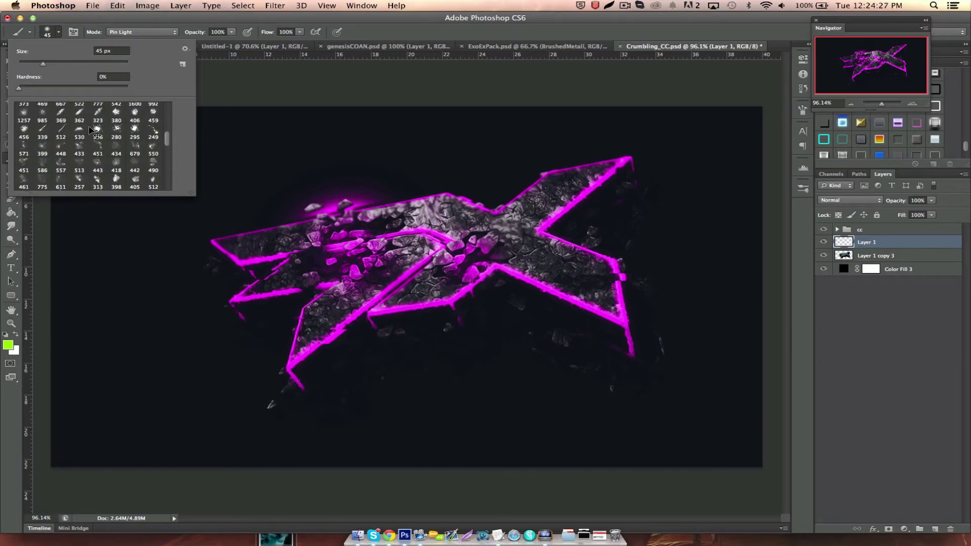
pyautogui.scroll(2, 93, 130)
pyautogui.scroll(2, 89, 130)
pyautogui.scroll(2, 89, 130)
pyautogui.scroll(2, 89, 130)
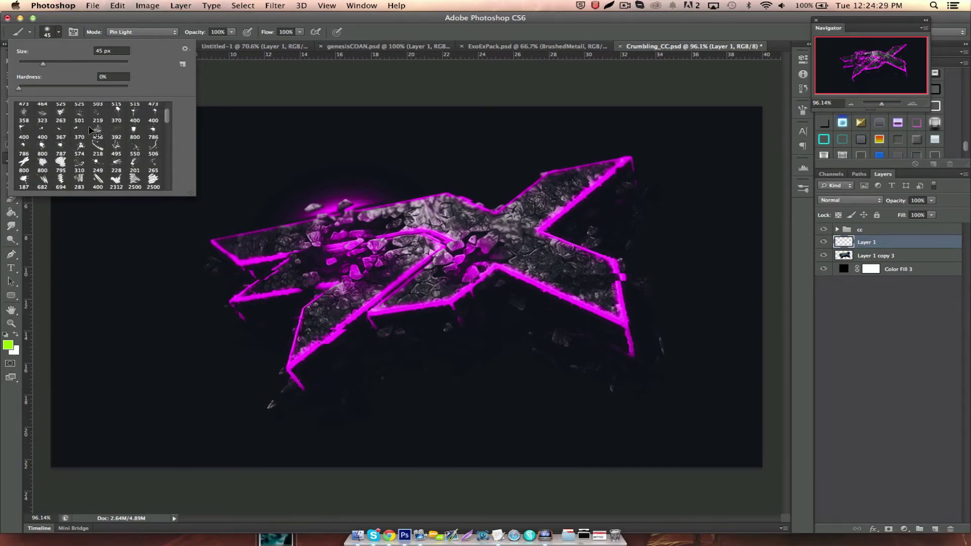
pyautogui.click(116, 148)
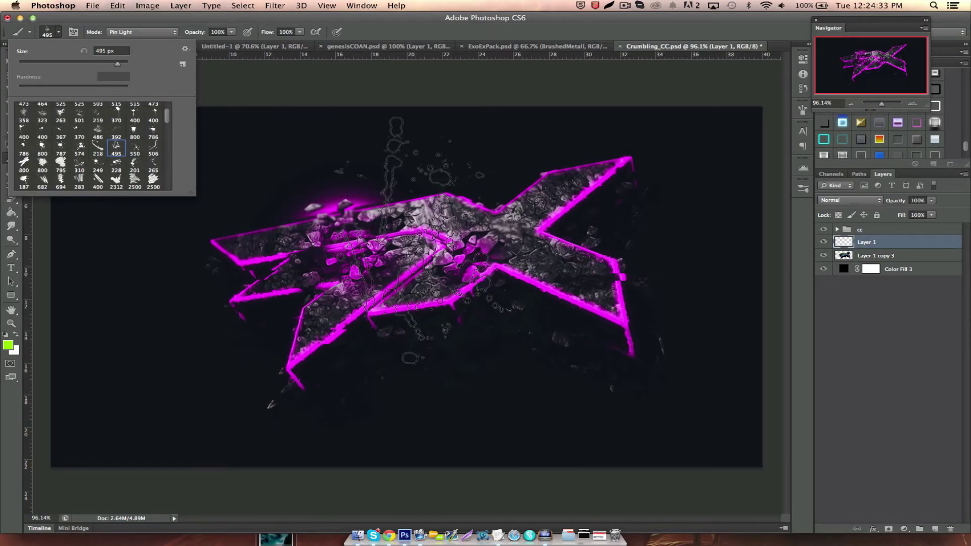
pyautogui.click(59, 29)
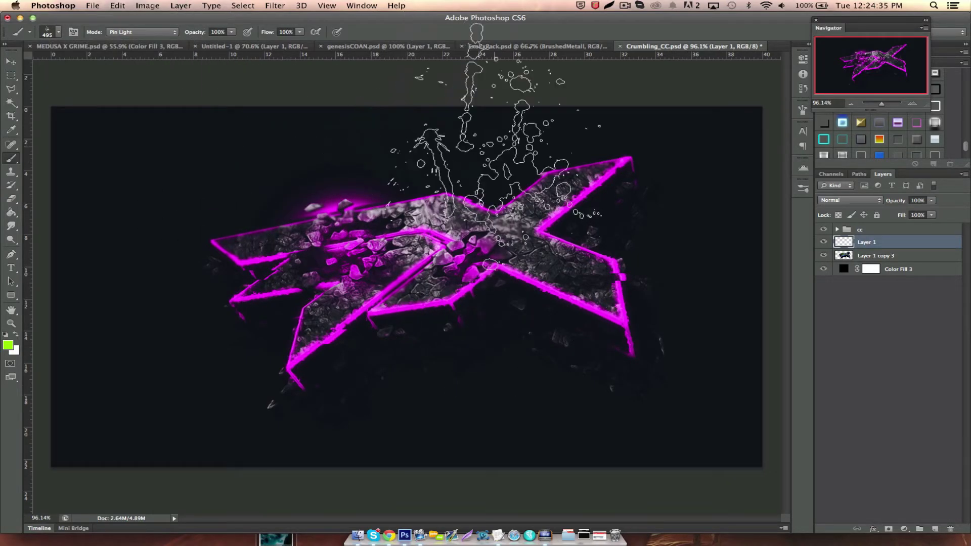
pyautogui.click(803, 111)
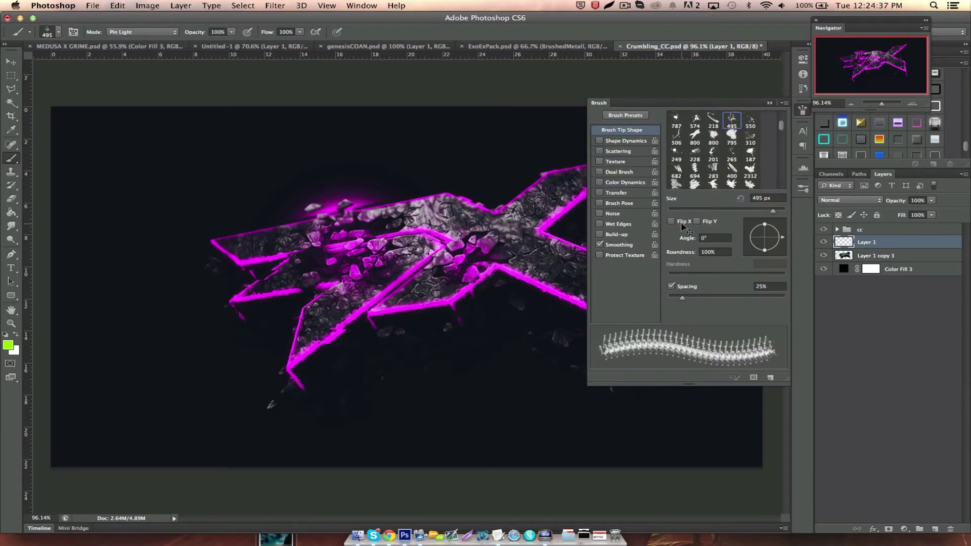
pyautogui.click(770, 103)
# Stamp pink dripping splatters across the X's right, centre and left arms on Layer 1.
pyautogui.press('p')
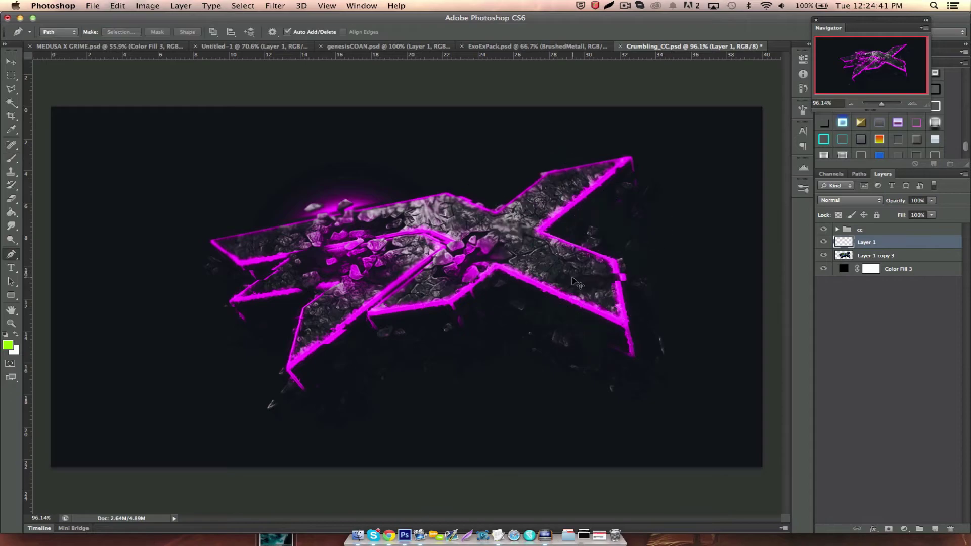
pyautogui.press('b')
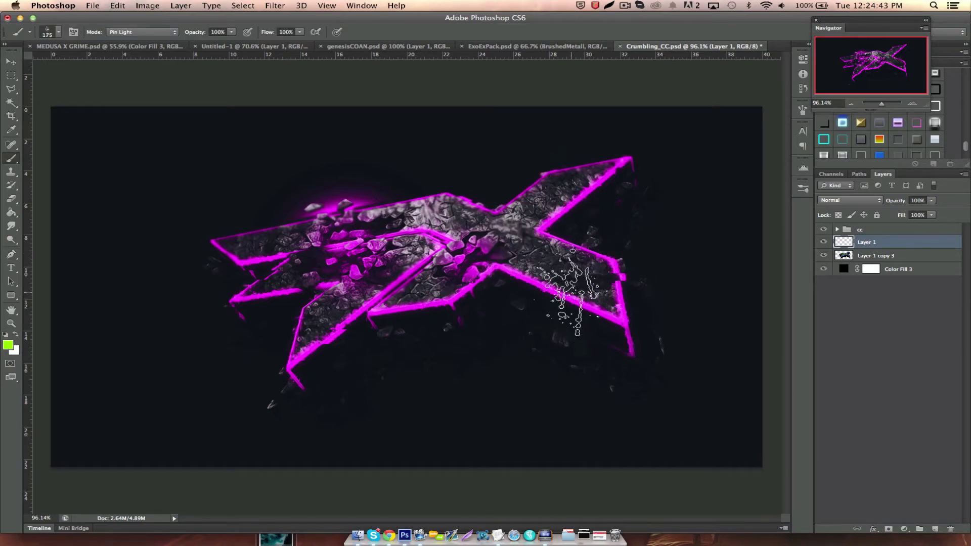
pyautogui.click(573, 300)
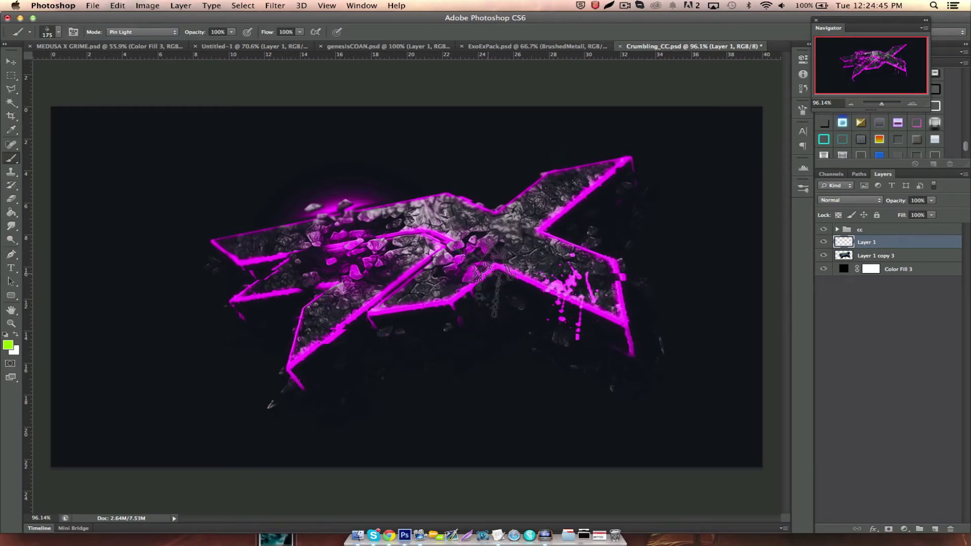
pyautogui.click(486, 280)
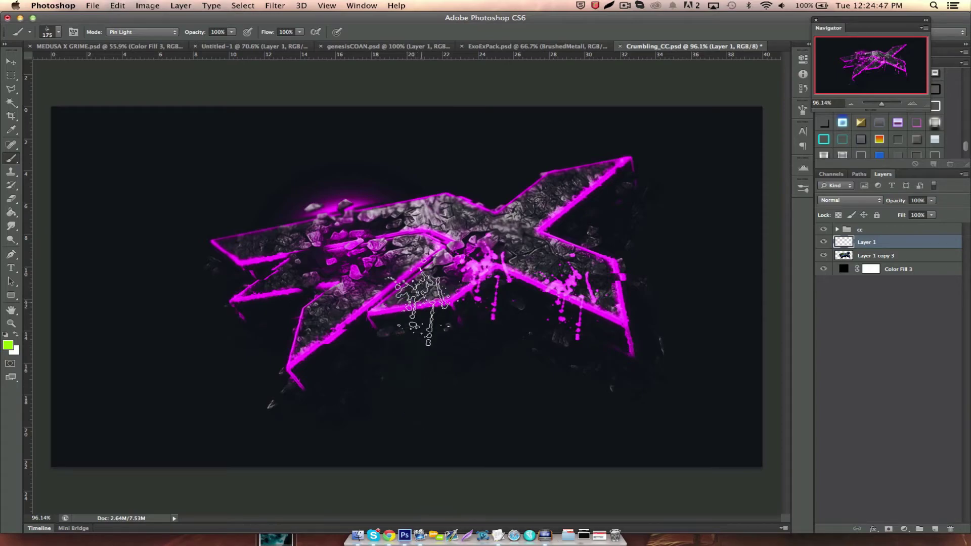
pyautogui.click(418, 302)
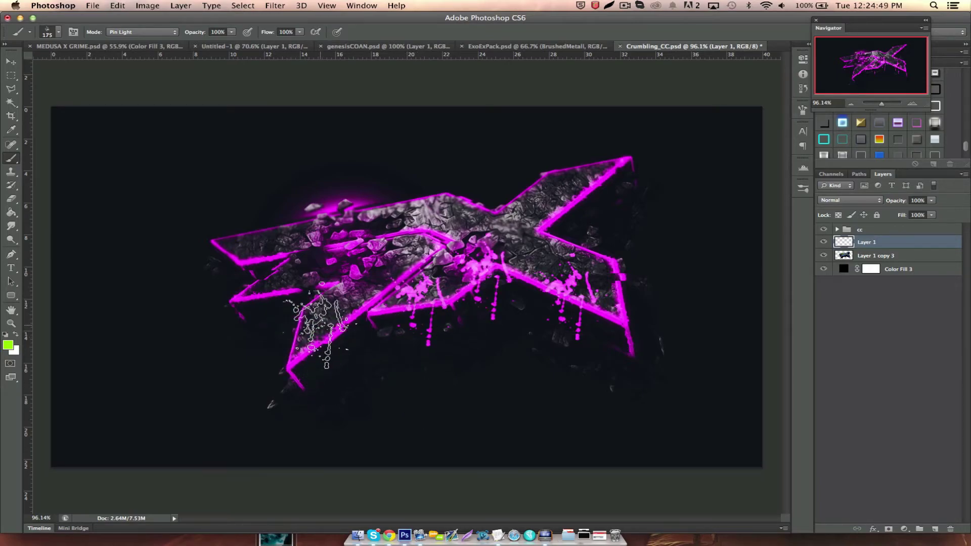
pyautogui.click(296, 307)
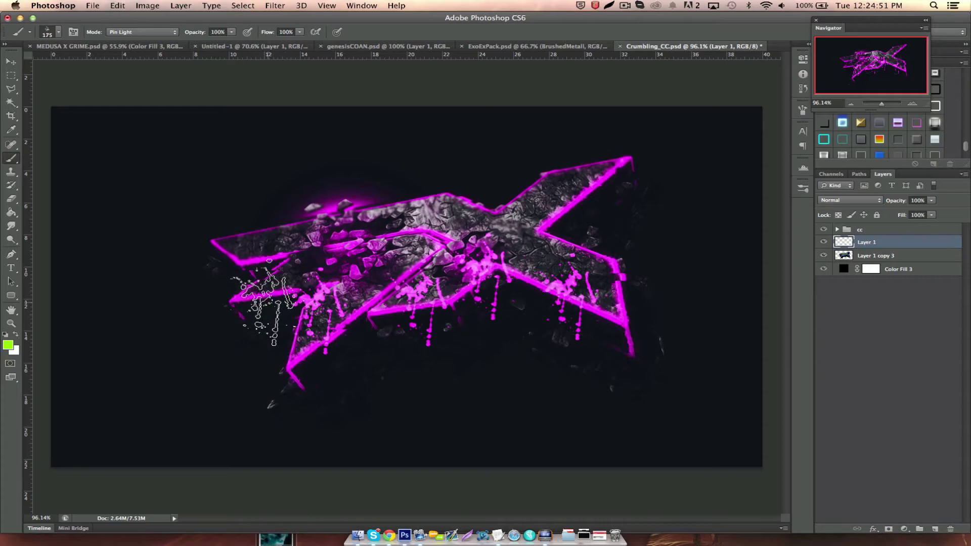
pyautogui.click(222, 252)
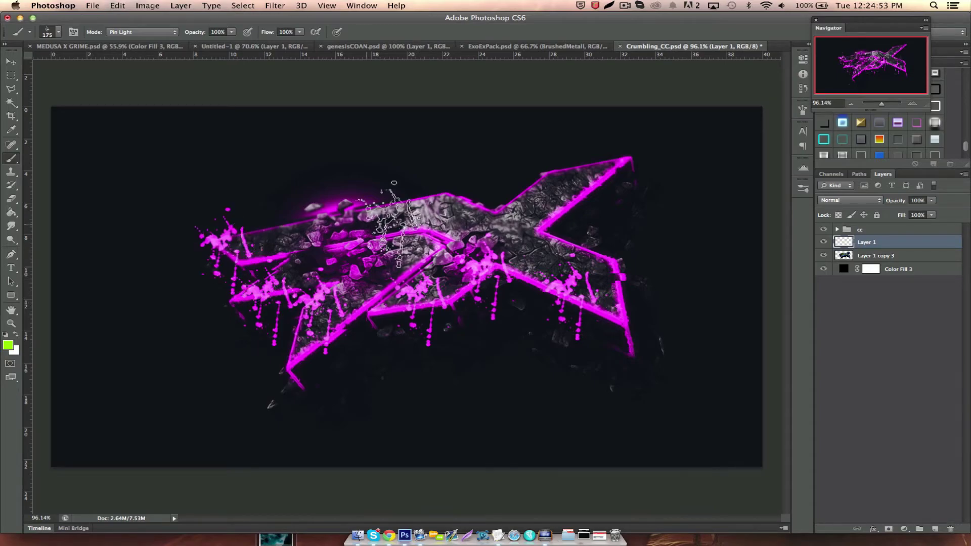
pyautogui.click(608, 177)
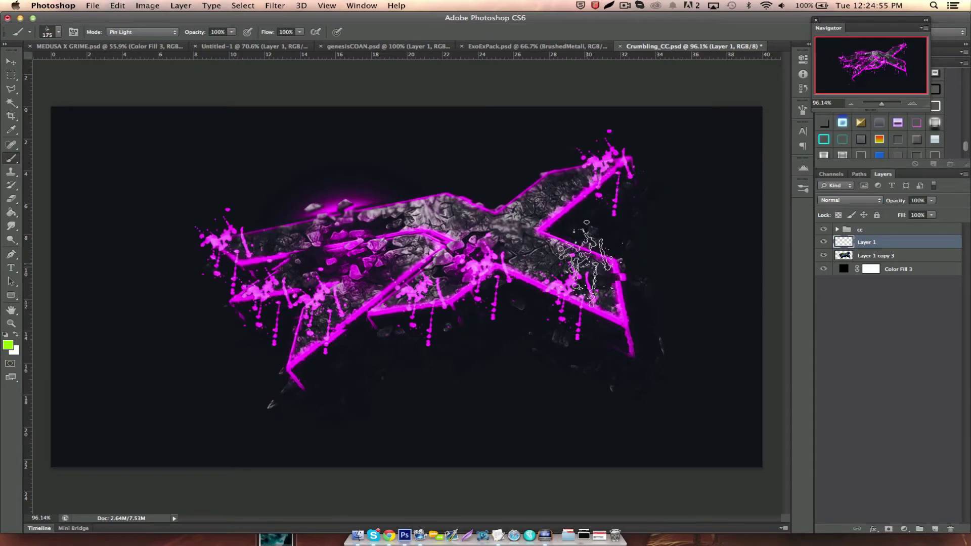
pyautogui.click(582, 228)
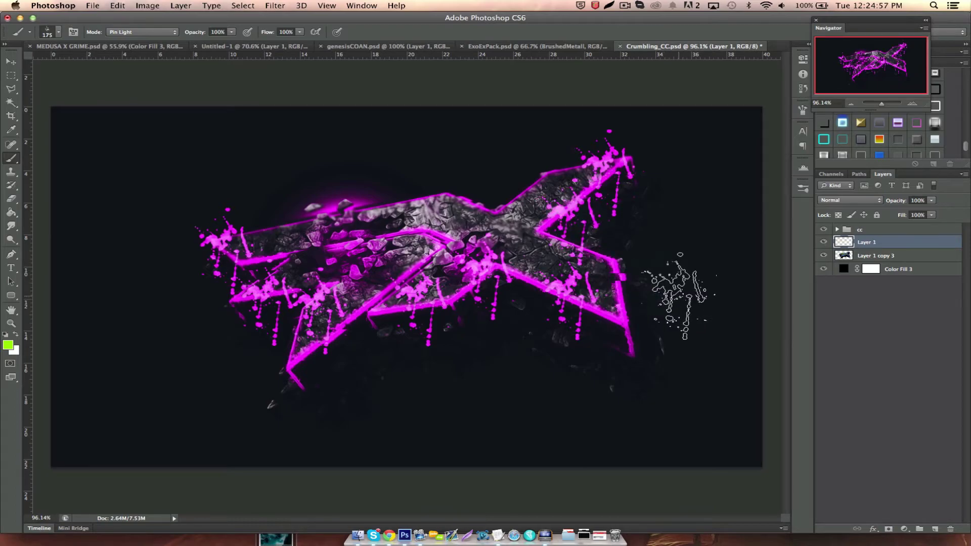
pyautogui.click(629, 300)
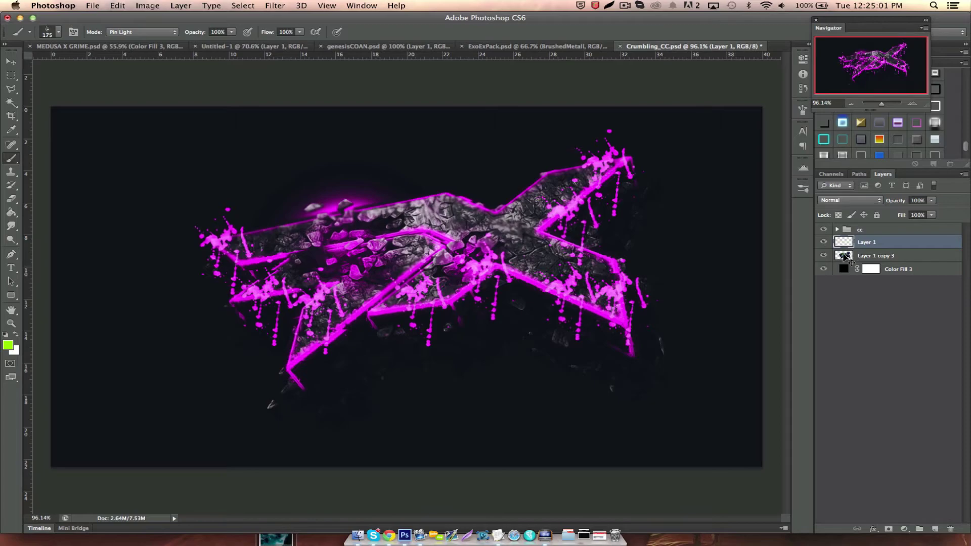
pyautogui.press('p')
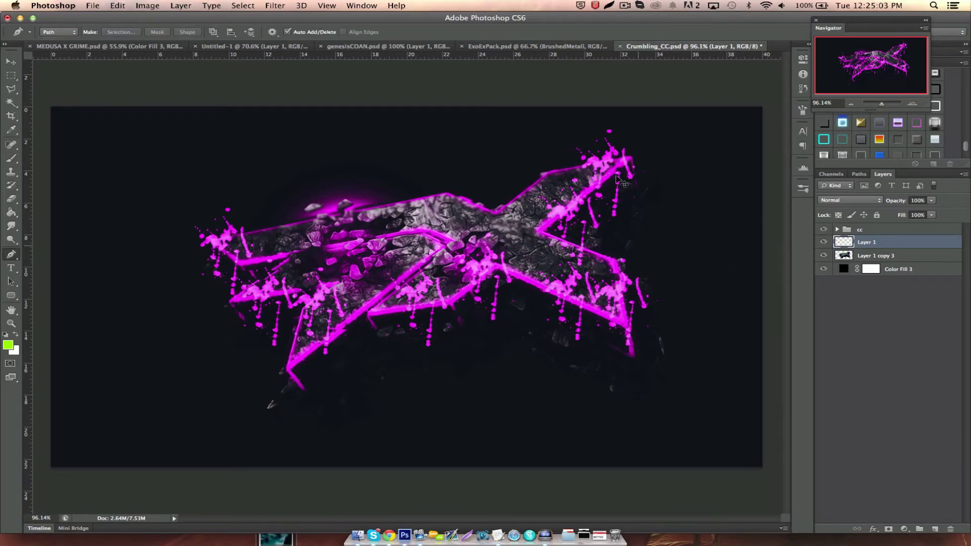
pyautogui.scroll(2, 607, 169)
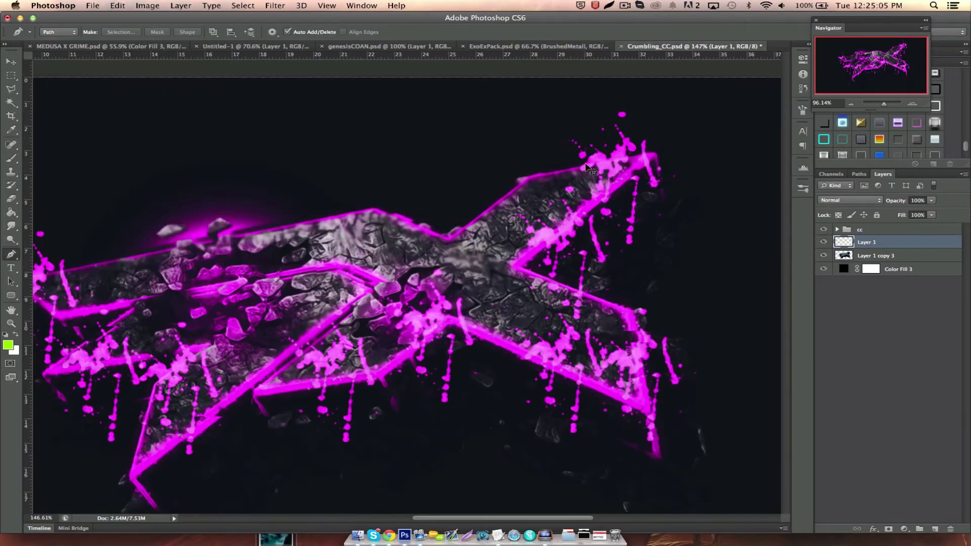
# Place Pen anchor points from the right arm along the X to its left arm.
pyautogui.click(651, 160)
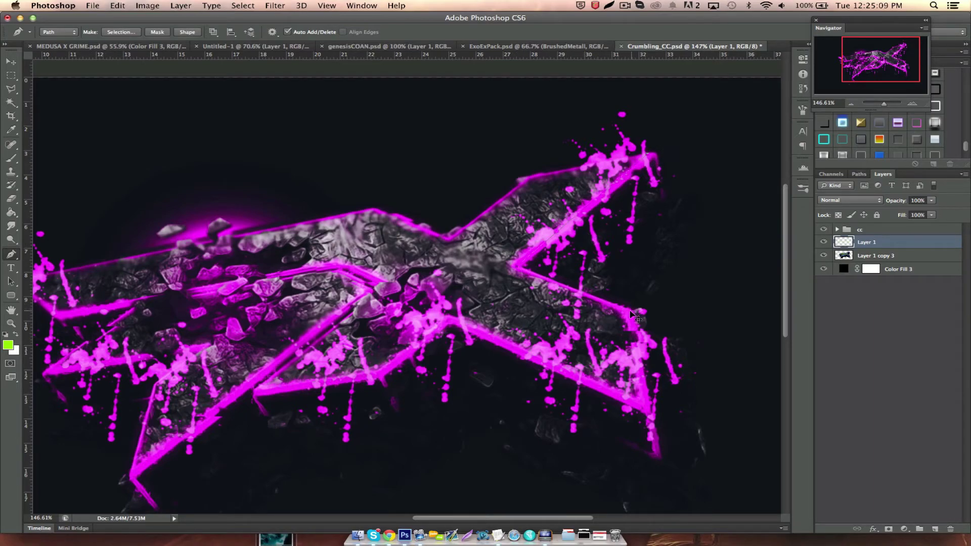
pyautogui.click(644, 404)
pyautogui.click(448, 324)
pyautogui.click(374, 372)
pyautogui.click(139, 480)
pyautogui.click(157, 384)
pyautogui.click(213, 344)
pyautogui.click(45, 370)
pyautogui.hotkey('ctrl', 'z')
pyautogui.click(135, 307)
pyautogui.hscroll(-2, 65, 319)
pyautogui.hscroll(-2, 75, 307)
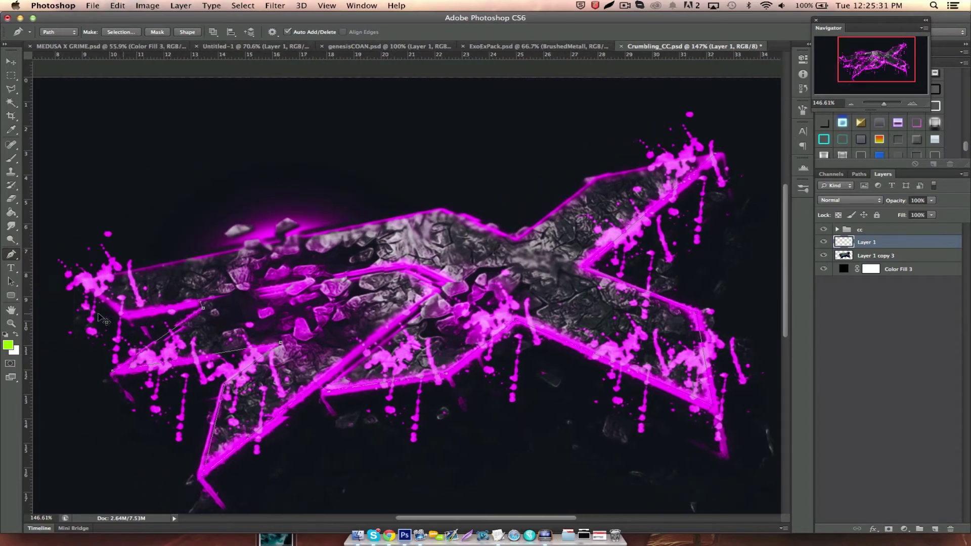
pyautogui.hscroll(-2, 99, 293)
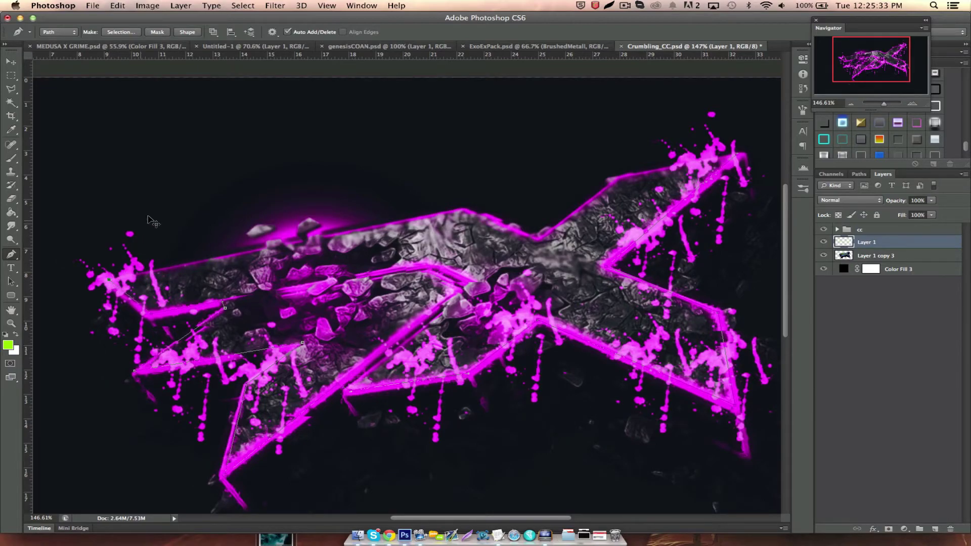
pyautogui.scroll(2, 96, 261)
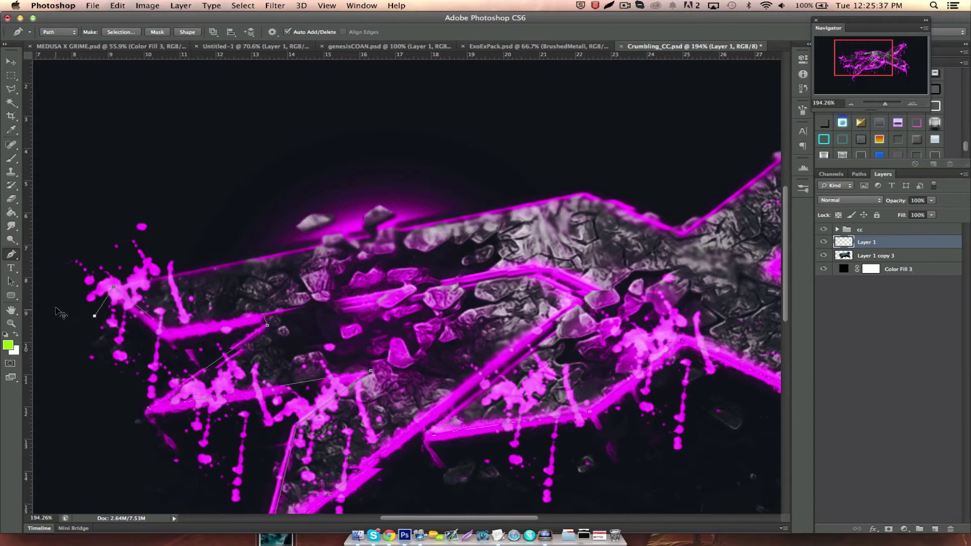
# Trace around the left-tip splatter and upper edge, close the path, and make a selection.
pyautogui.click(58, 281)
pyautogui.click(44, 246)
pyautogui.click(101, 201)
pyautogui.click(167, 177)
pyautogui.click(195, 244)
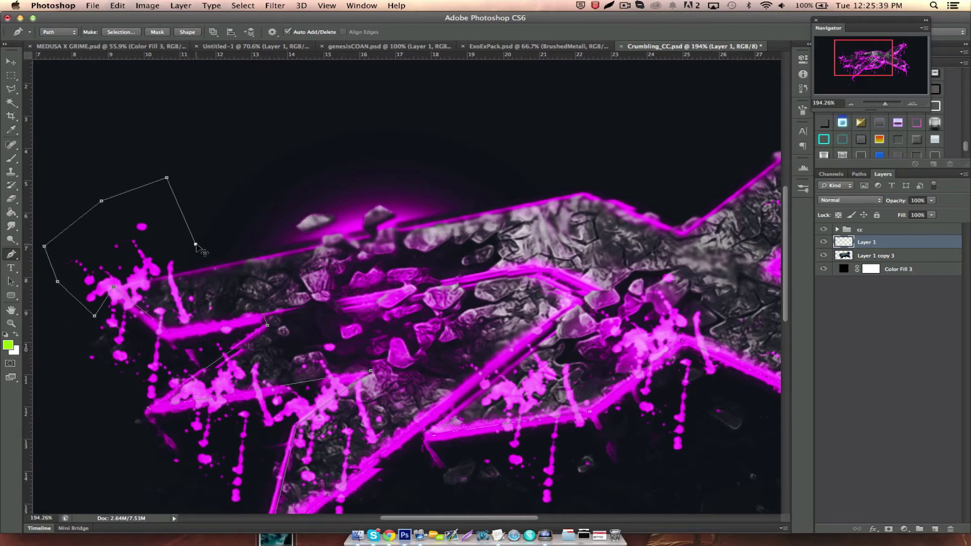
pyautogui.click(225, 261)
pyautogui.scroll(-5, 278, 254)
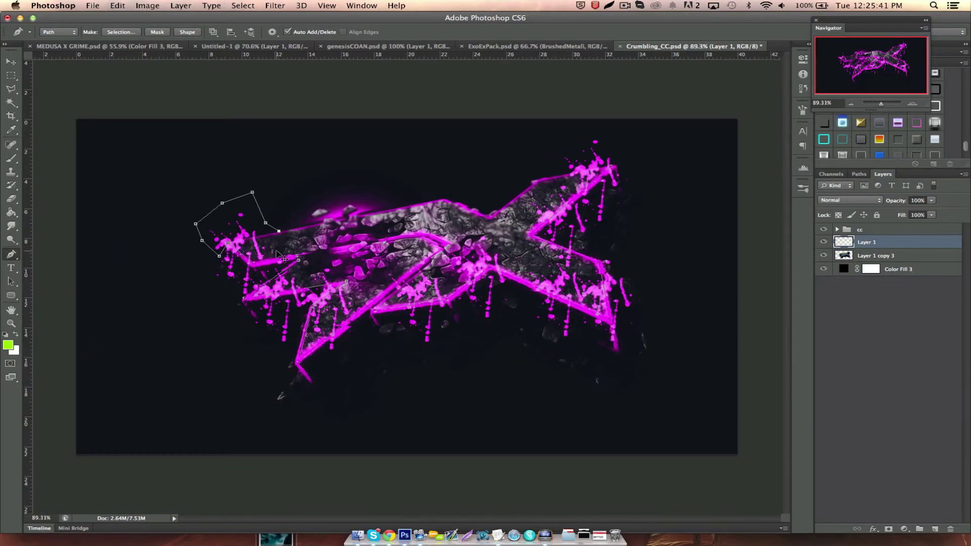
pyautogui.click(589, 111)
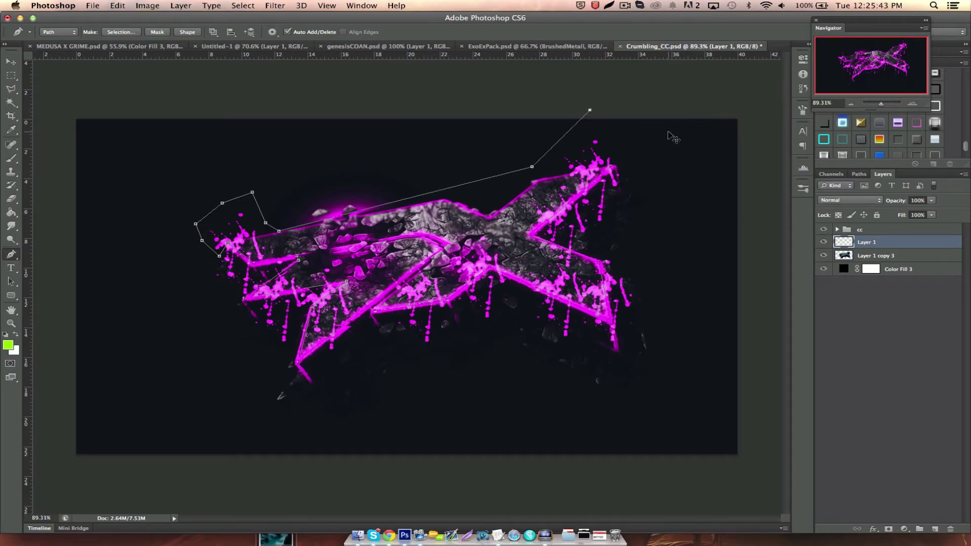
pyautogui.click(652, 155)
pyautogui.click(614, 172)
pyautogui.rightClick(638, 174)
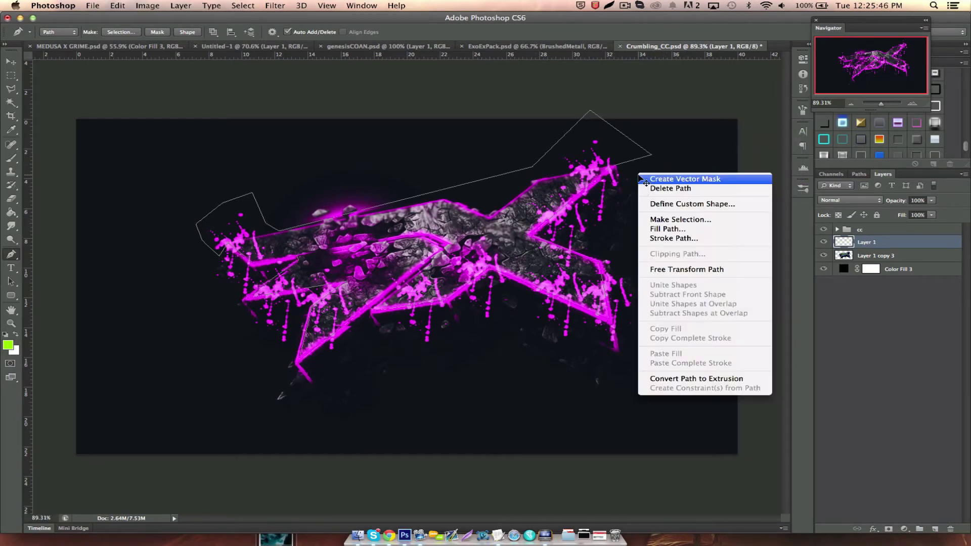
pyautogui.click(670, 220)
# Delete the splatter inside the path selection and deselect.
pyautogui.press('Return')
pyautogui.press('Delete')
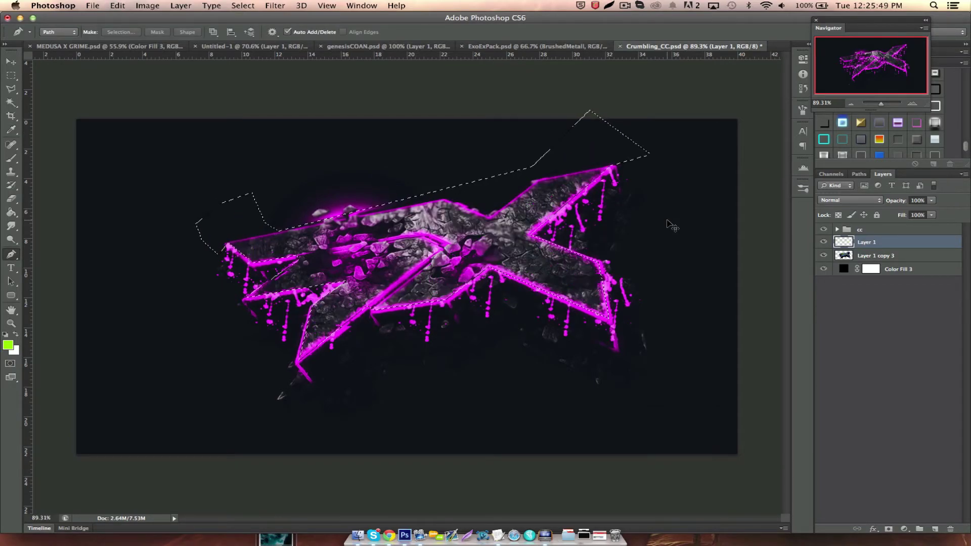
pyautogui.press('m')
pyautogui.hotkey('ctrl', 'd')
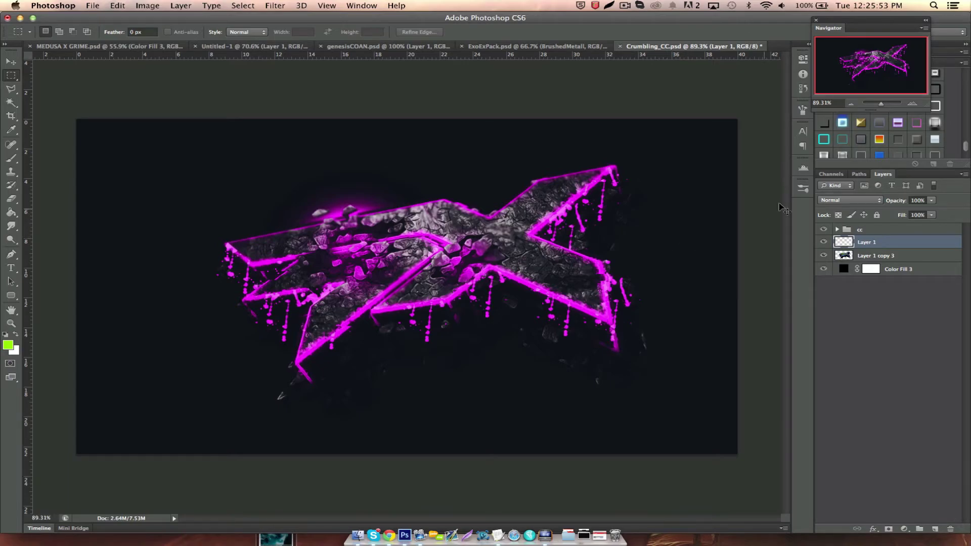
# Try Screen then Normal blending on the splatter layer and duplicate it.
pyautogui.click(850, 200)
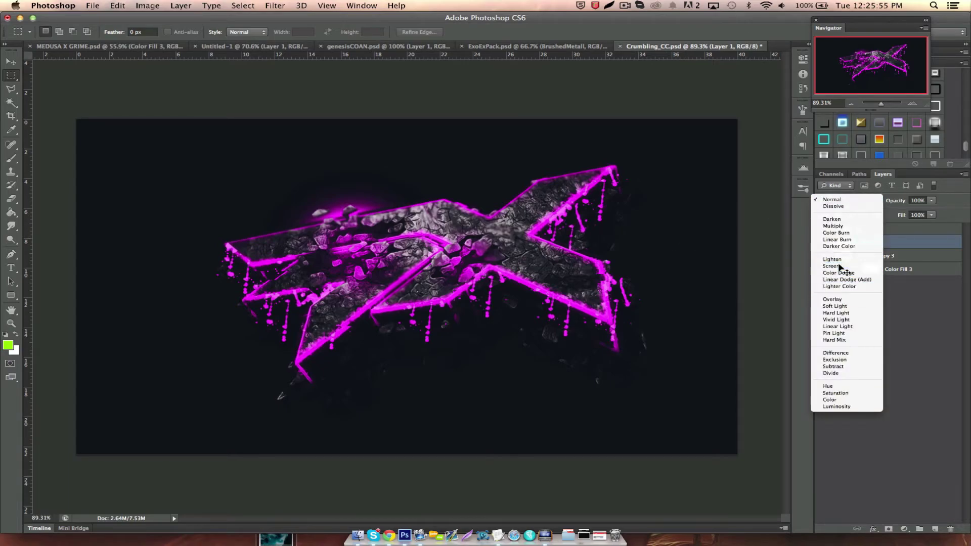
pyautogui.click(848, 271)
pyautogui.click(11, 61)
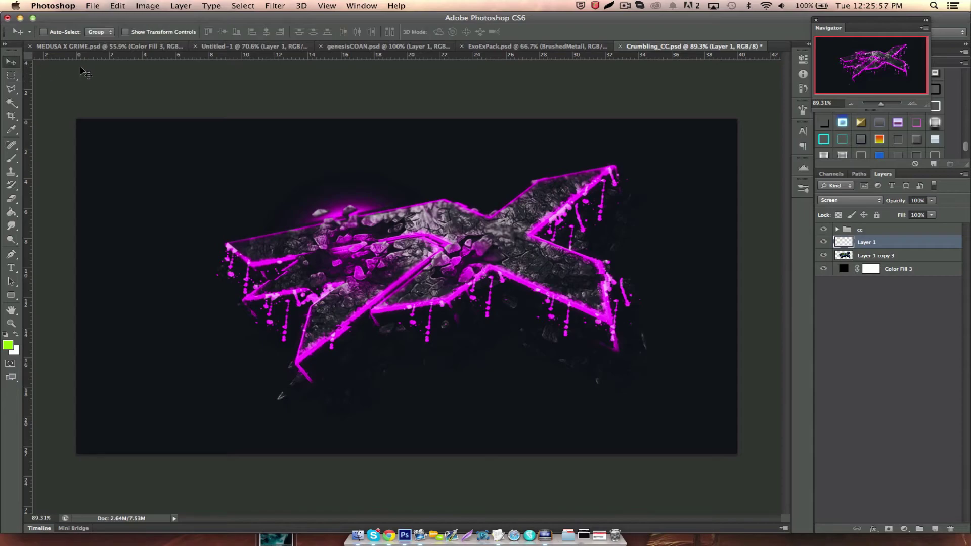
pyautogui.click(850, 199)
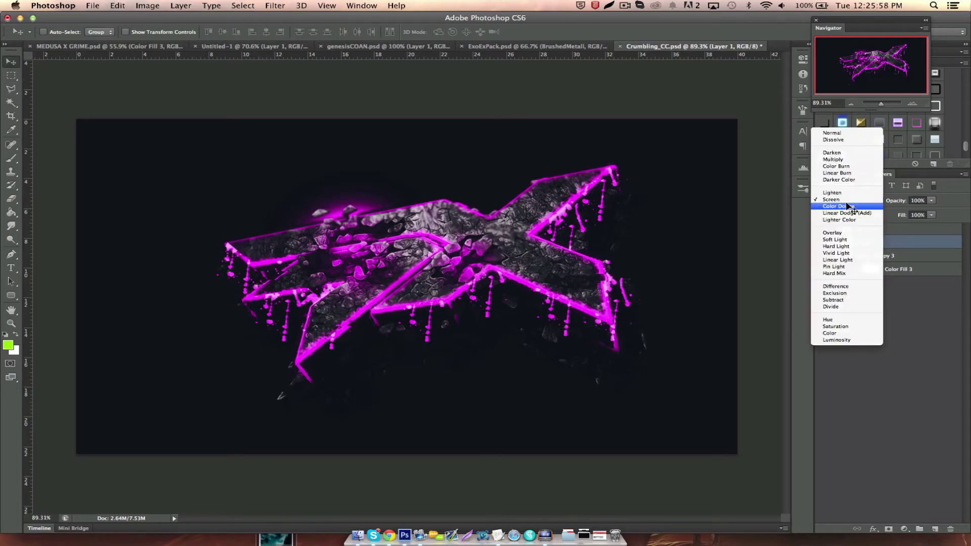
pyautogui.click(838, 137)
pyautogui.hotkey('ctrl', 'j')
pyautogui.hotkey('ctrl', 'j')
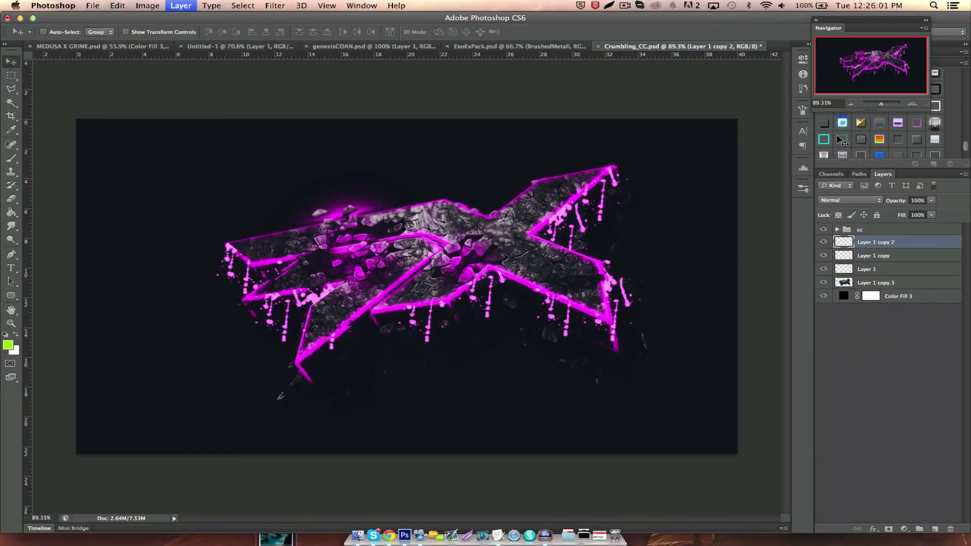
# Delete Layer 1 copy 2 and Layer 1, and give Layer 1 copy an ff0000 Color Overlay.
pyautogui.press('Delete')
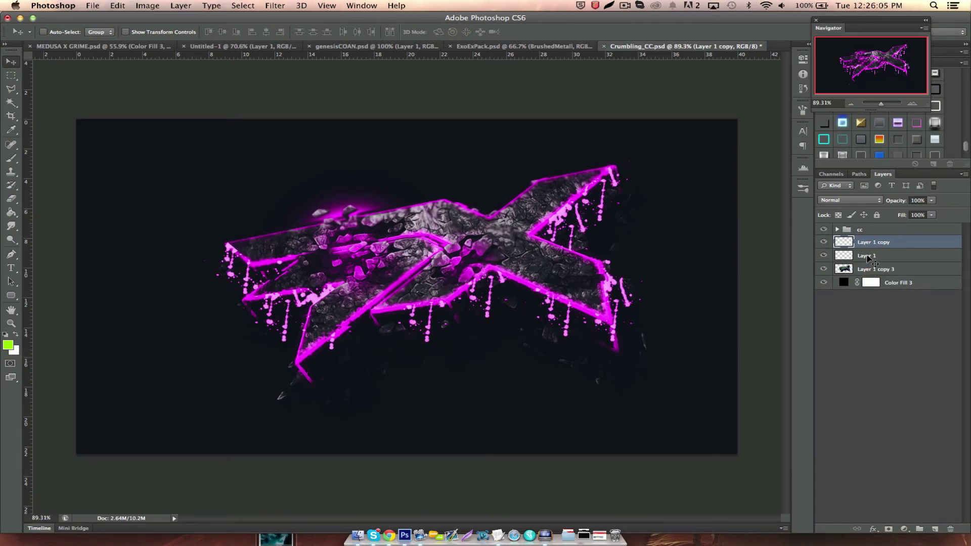
pyautogui.moveTo(868, 258); pyautogui.dragTo(865, 230)
pyautogui.doubleClick(943, 250)
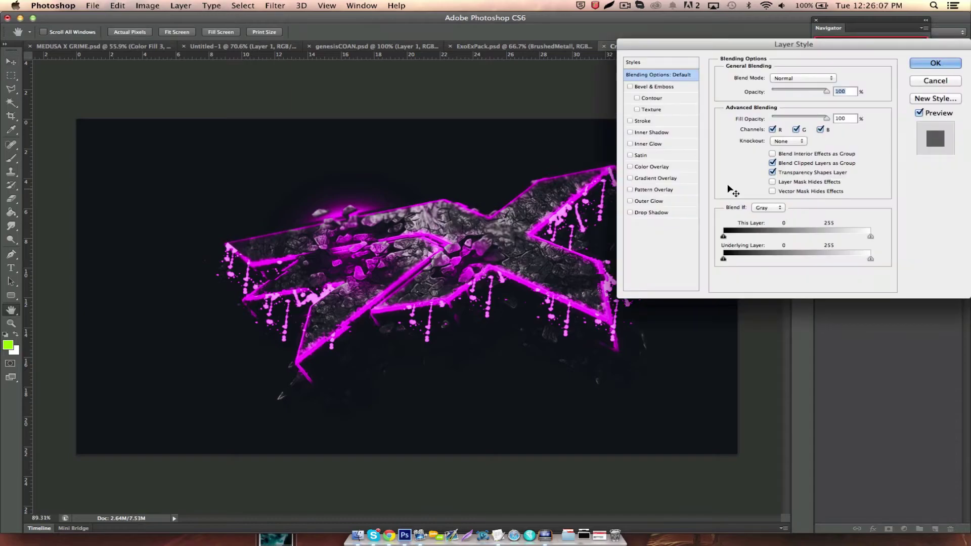
pyautogui.click(651, 166)
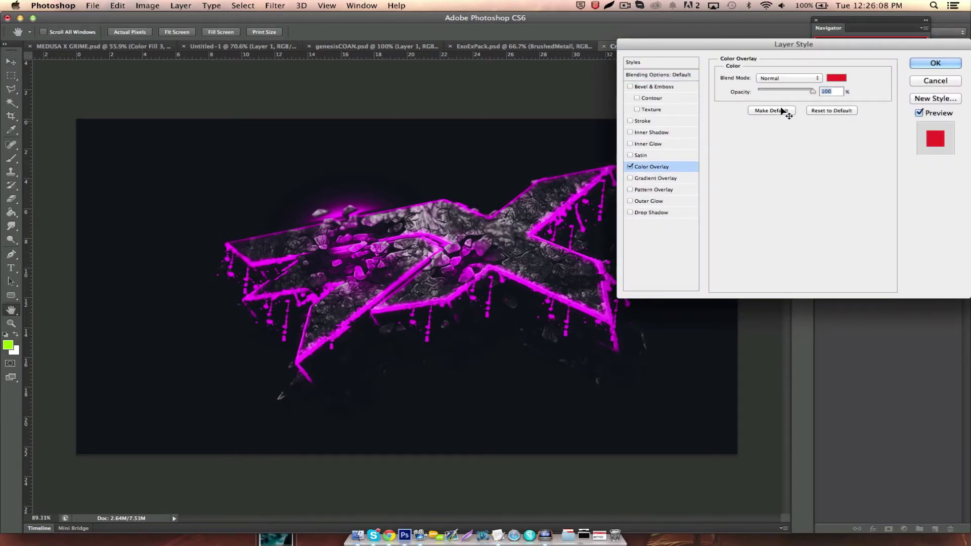
pyautogui.click(840, 78)
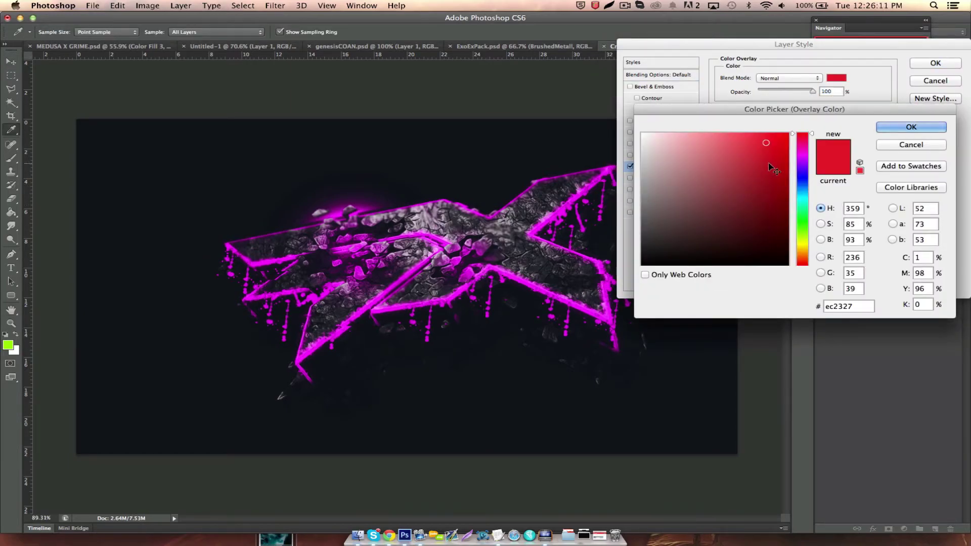
pyautogui.write('ff00004')
pyautogui.press('Return')
pyautogui.press('Return')
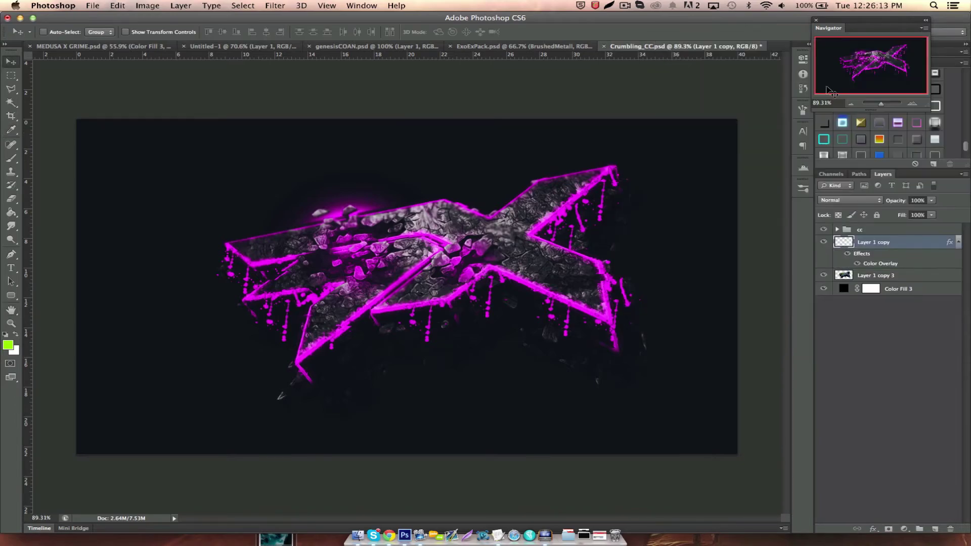
pyautogui.keyDown('alt'); pyautogui.scroll(5, 664, 311); pyautogui.keyUp('alt')
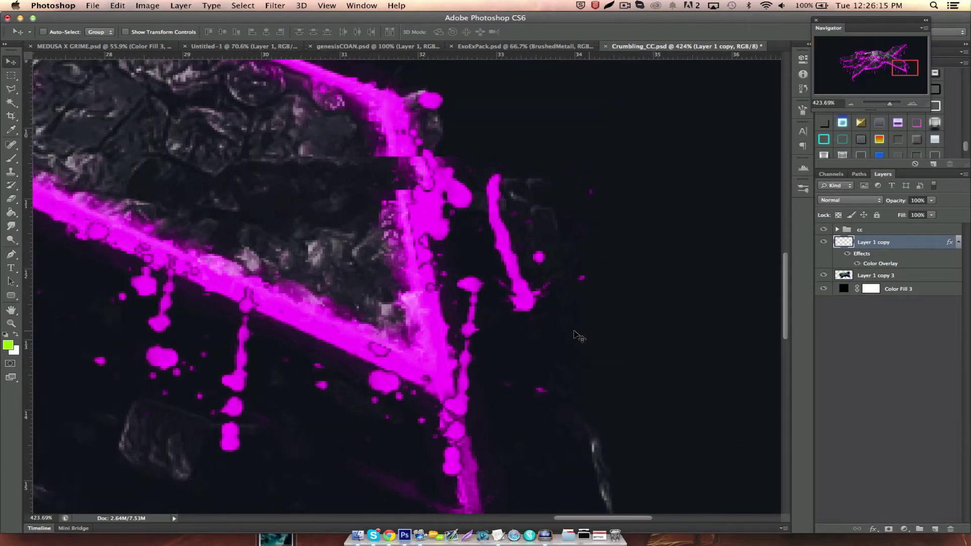
pyautogui.hscroll(-3, 583, 336)
pyautogui.scroll(-3, 583, 335)
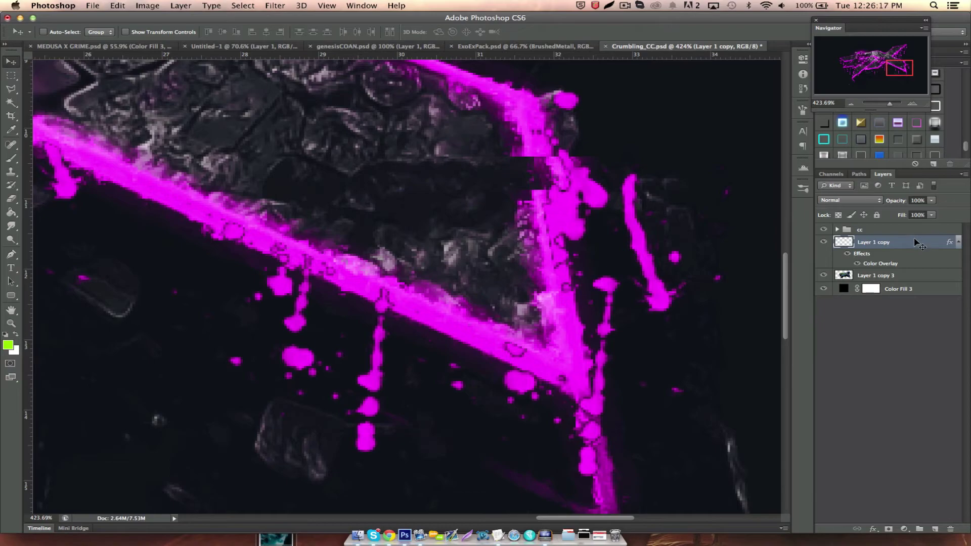
# Enable a Stroke on Layer 1 copy and set its colour to red.
pyautogui.doubleClick(882, 265)
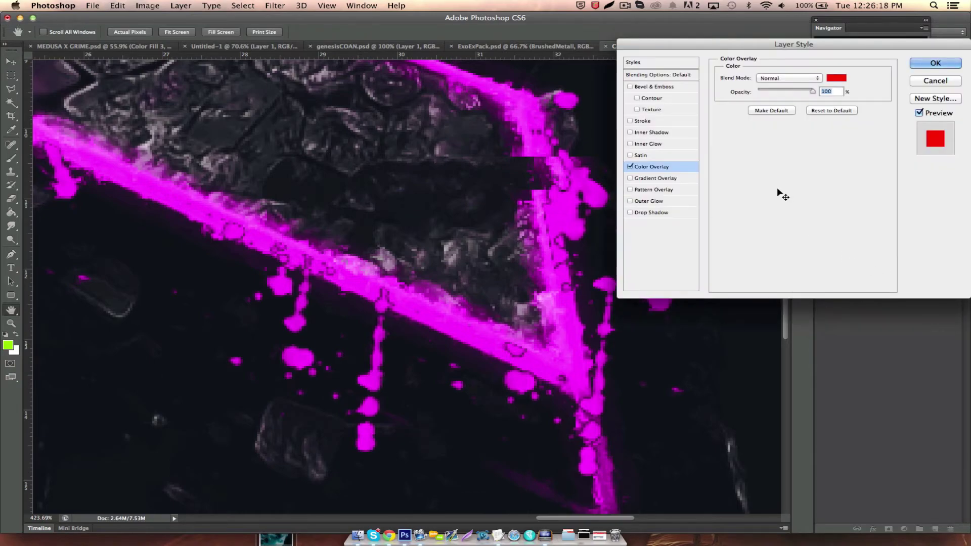
pyautogui.click(644, 121)
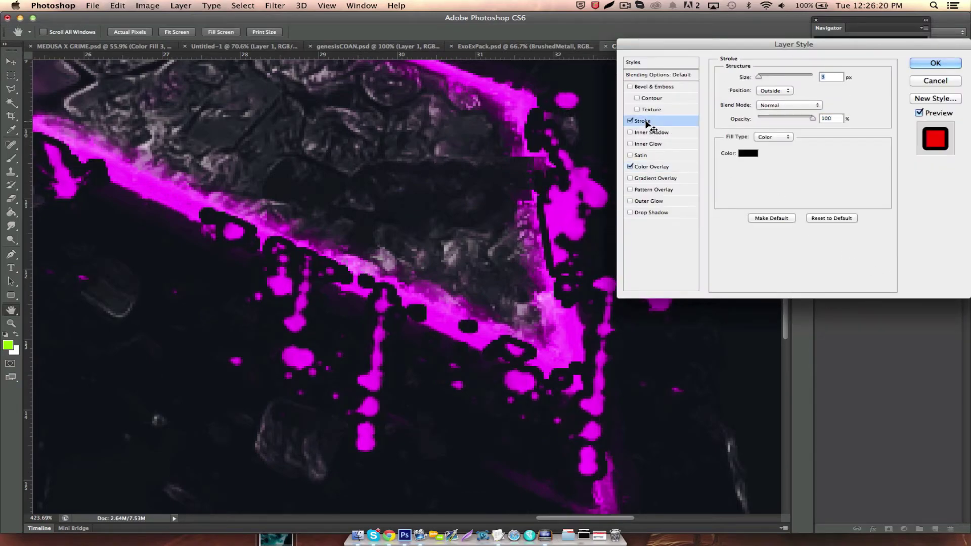
pyautogui.click(741, 155)
pyautogui.click(787, 150)
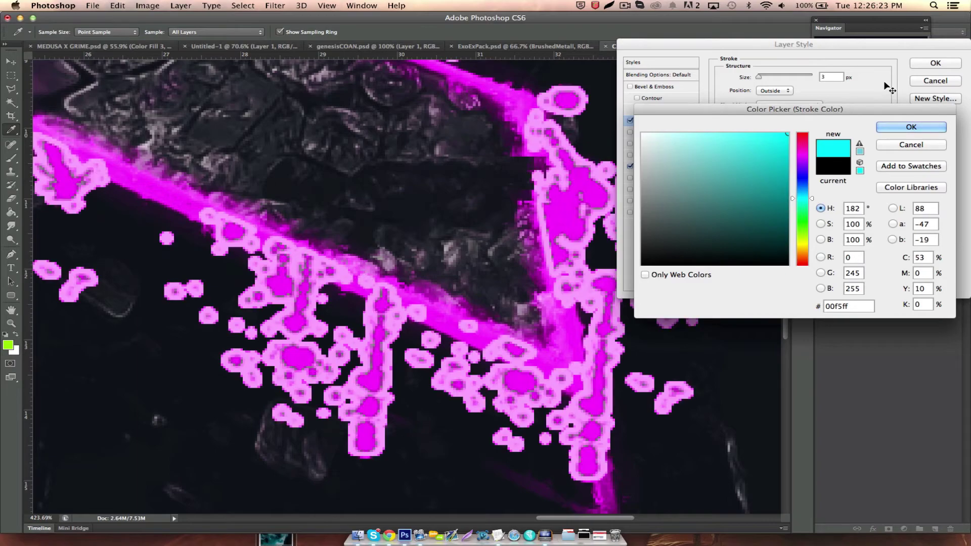
pyautogui.press('Return')
pyautogui.click(747, 153)
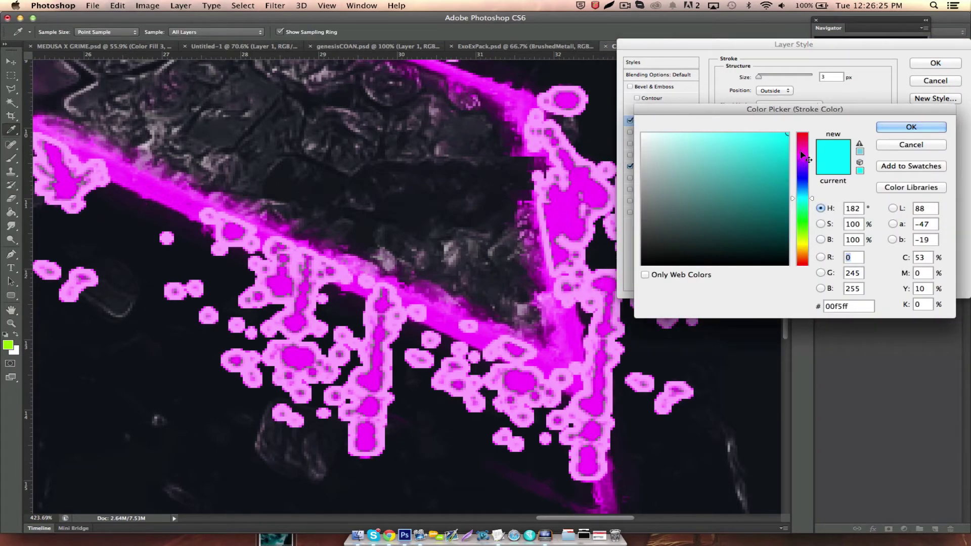
pyautogui.moveTo(801, 199); pyautogui.dragTo(820, 30)
pyautogui.press('Return')
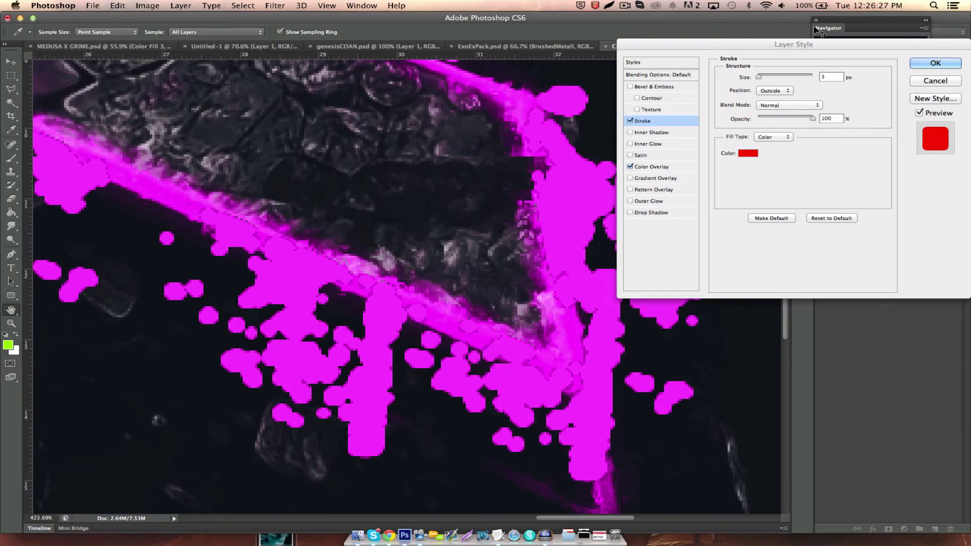
pyautogui.scroll(-2, 566, 208)
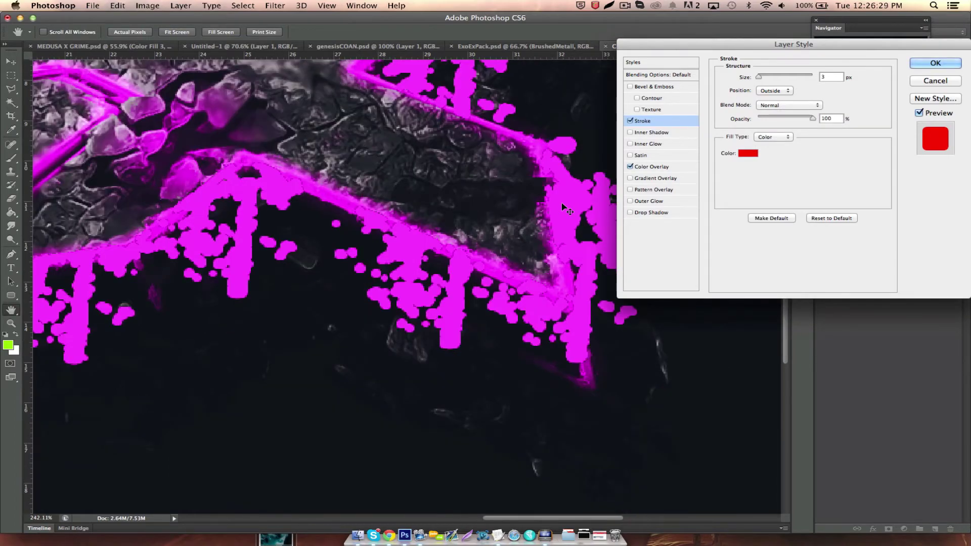
pyautogui.scroll(-2, 565, 209)
pyautogui.scroll(-2, 573, 211)
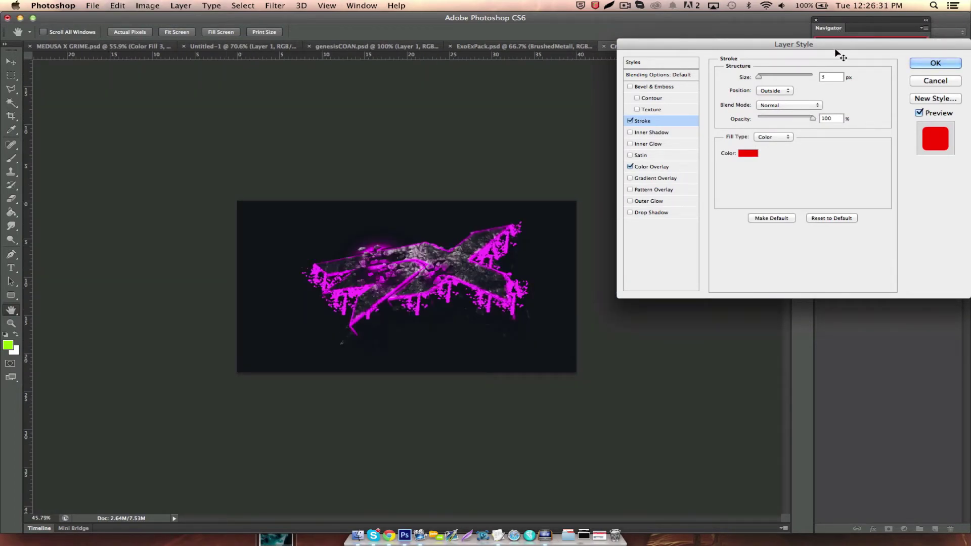
# Set the stroke size to 1 px and apply the layer style.
pyautogui.click(770, 71)
pyautogui.moveTo(769, 71); pyautogui.dragTo(775, 73)
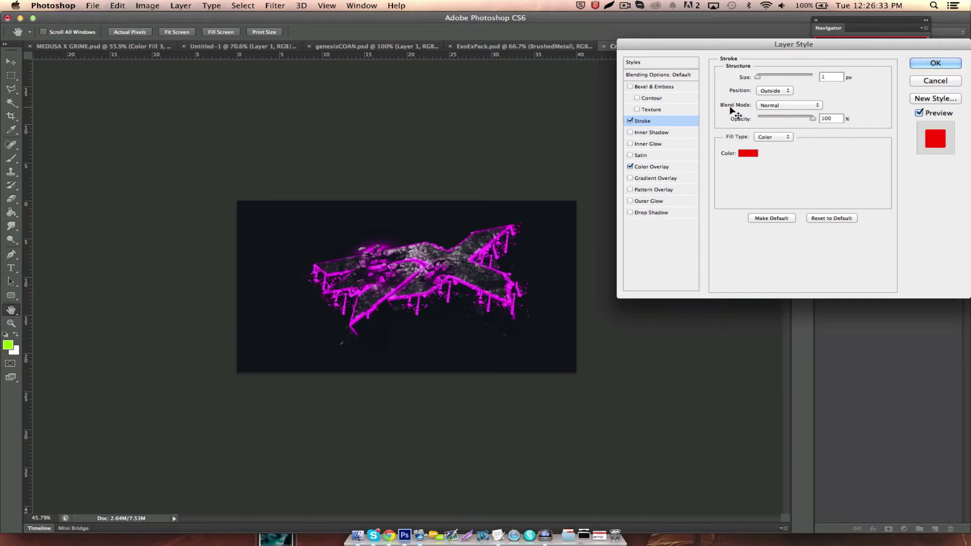
pyautogui.press('Return')
pyautogui.scroll(1, 280, 340)
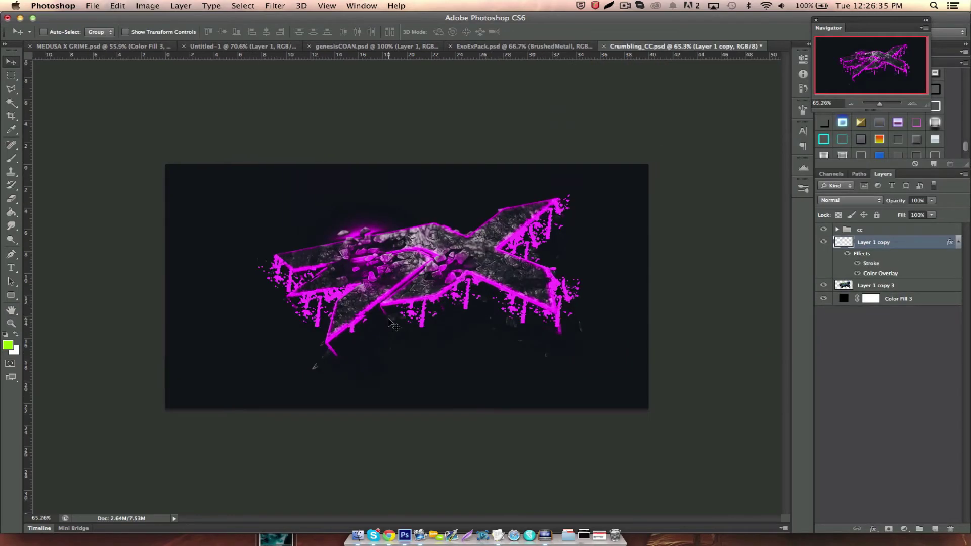
pyautogui.scroll(3, 391, 323)
pyautogui.hscroll(3, 402, 324)
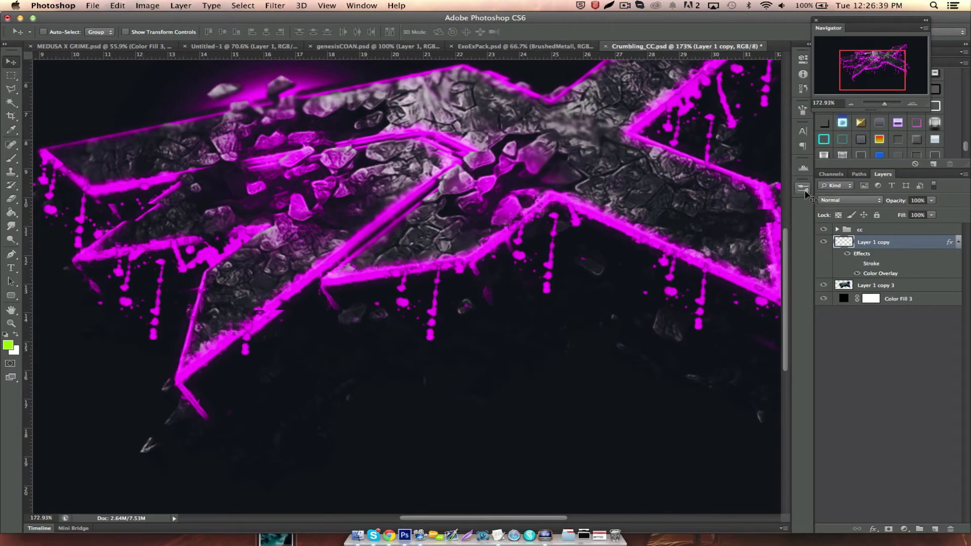
# Hide the Color Overlay effect, then merge the splatter layer into a new empty layer to bake its effects.
pyautogui.click(859, 273)
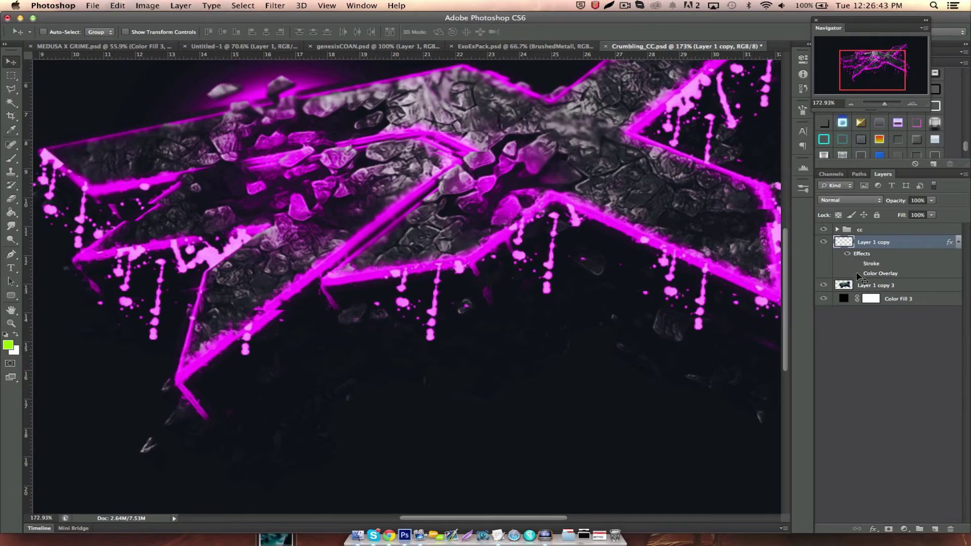
pyautogui.click(960, 243)
pyautogui.press('super+z')
pyautogui.press('super+z')
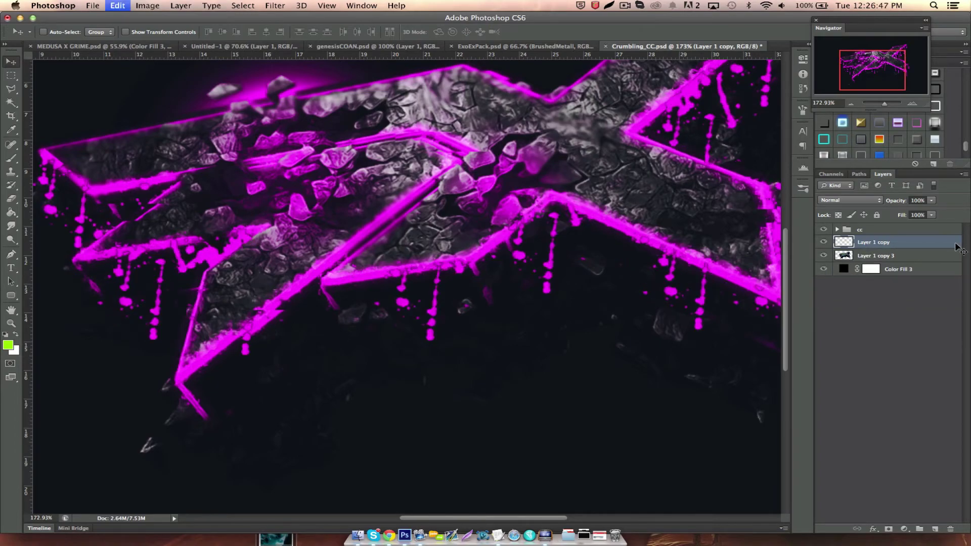
pyautogui.press('super+alt+z')
pyautogui.press('super+e')
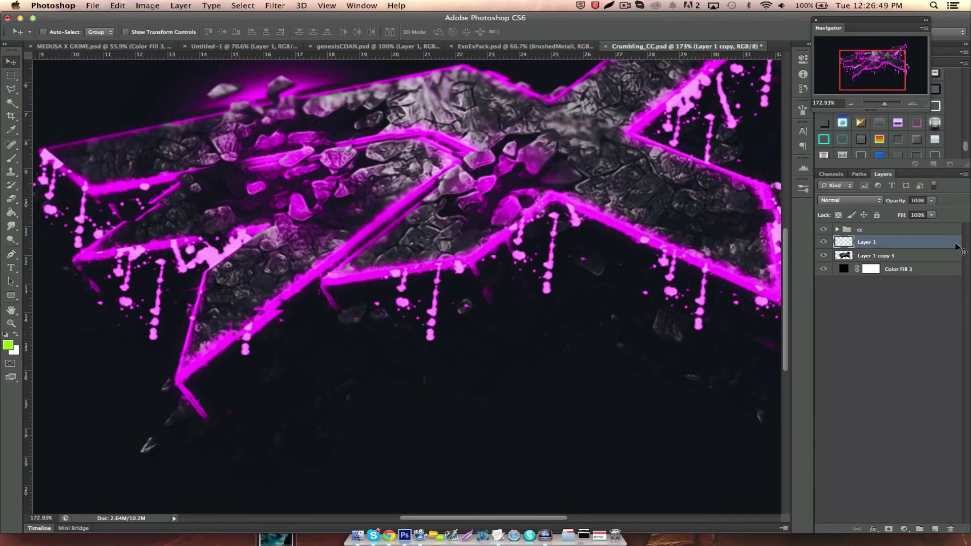
pyautogui.scroll(-3, 620, 261)
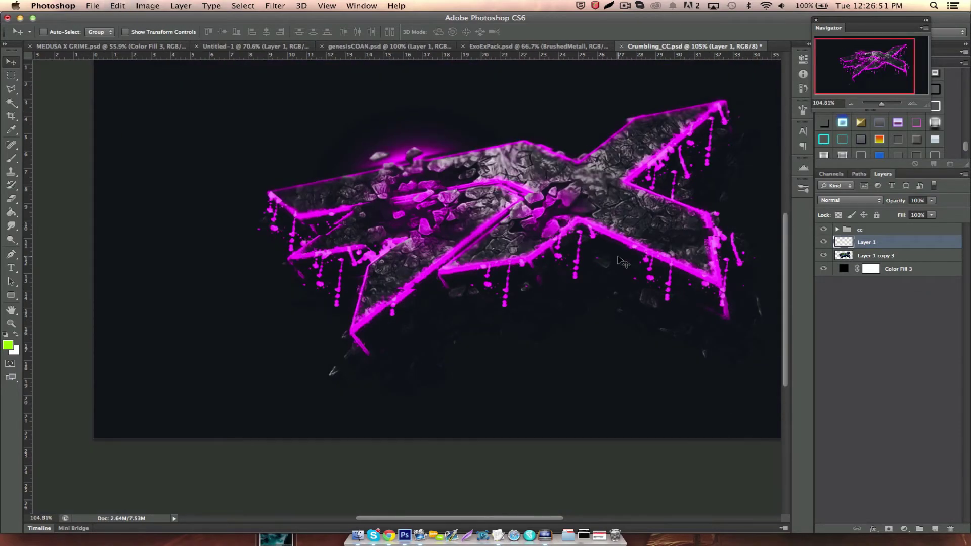
pyautogui.scroll(-2, 619, 261)
pyautogui.scroll(-3, 619, 261)
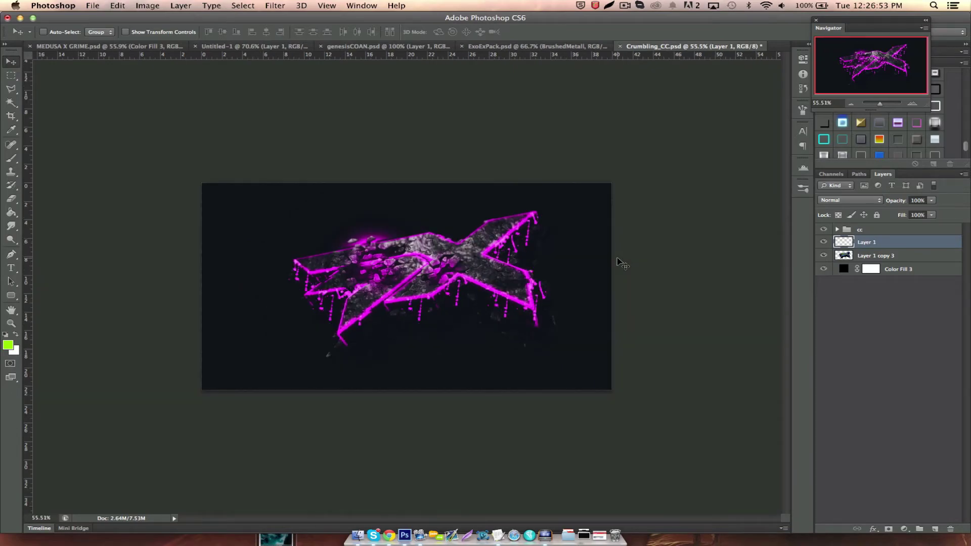
pyautogui.scroll(8, 619, 261)
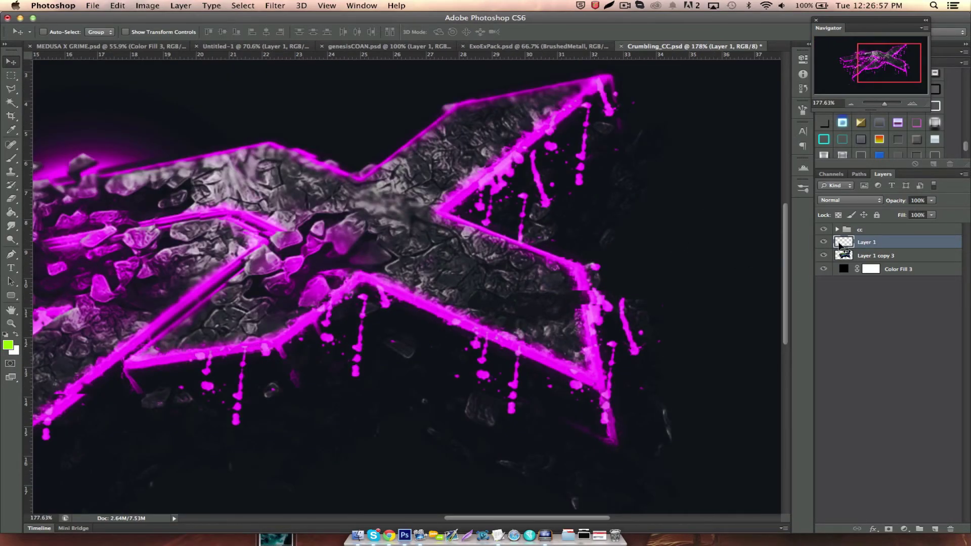
# Load Layer 1's drip pixels as a selection and set the foreground colour to red.
pyautogui.keyDown('ctrl'); pyautogui.click(844, 243); pyautogui.keyUp('ctrl')
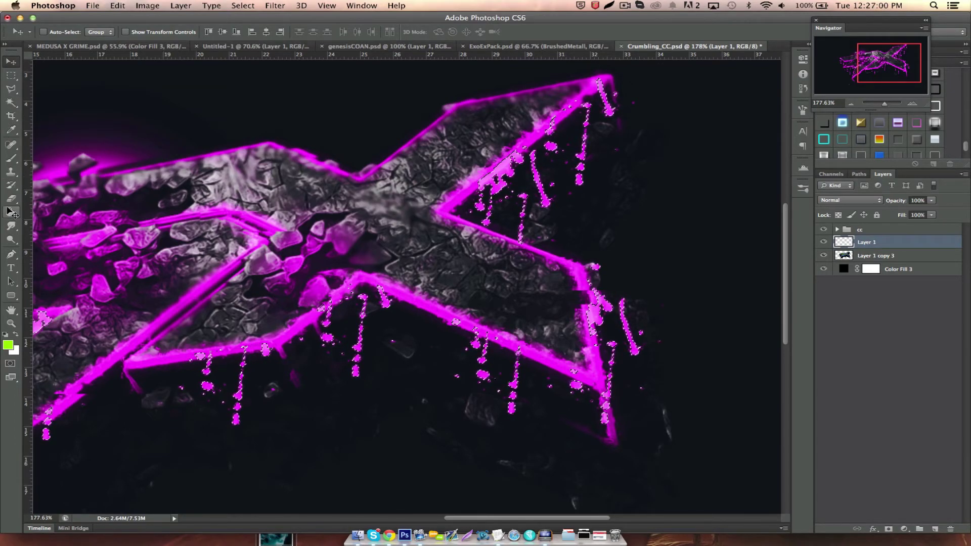
pyautogui.click(11, 129)
pyautogui.click(9, 345)
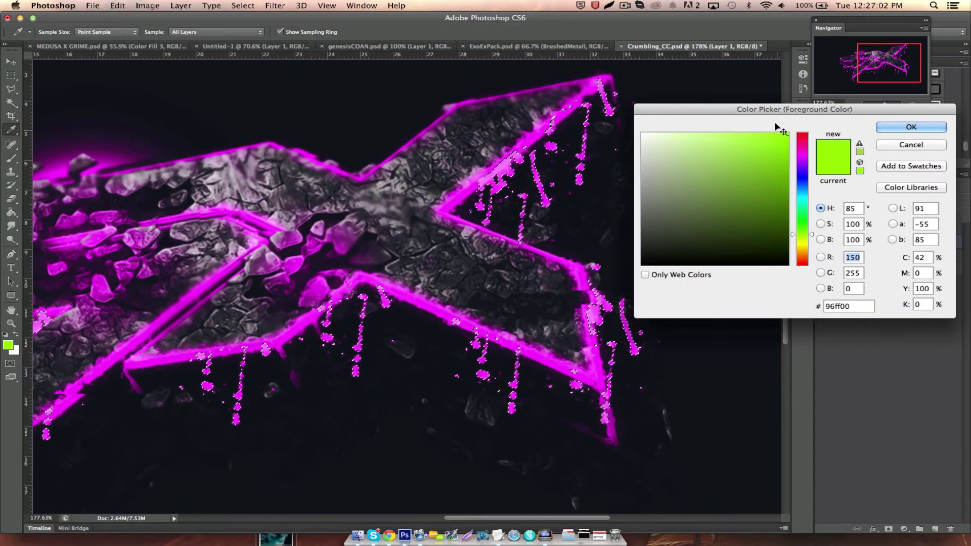
pyautogui.click(802, 135)
pyautogui.press('Return')
# Fill the selected drips with red using the Paint Bucket, then drop the selection.
pyautogui.press('g')
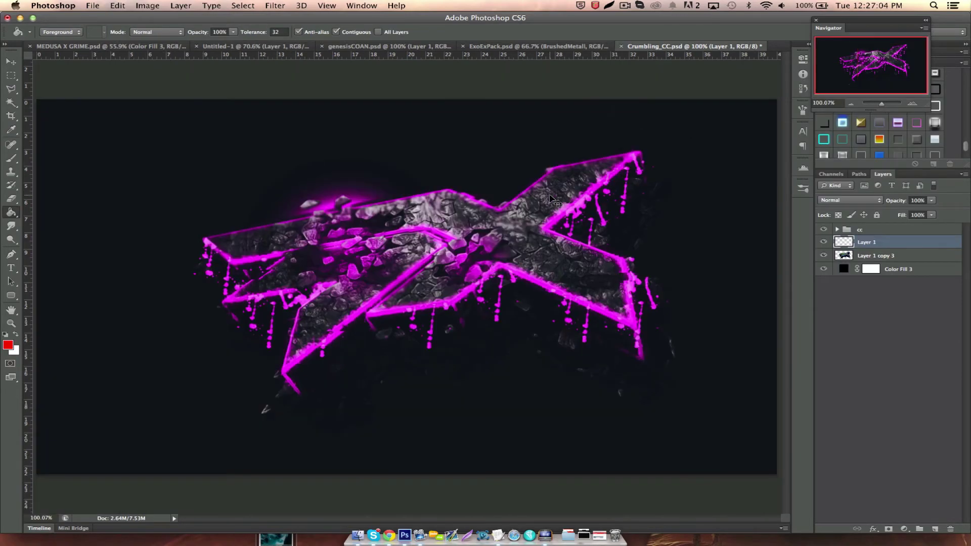
pyautogui.press('super+0')
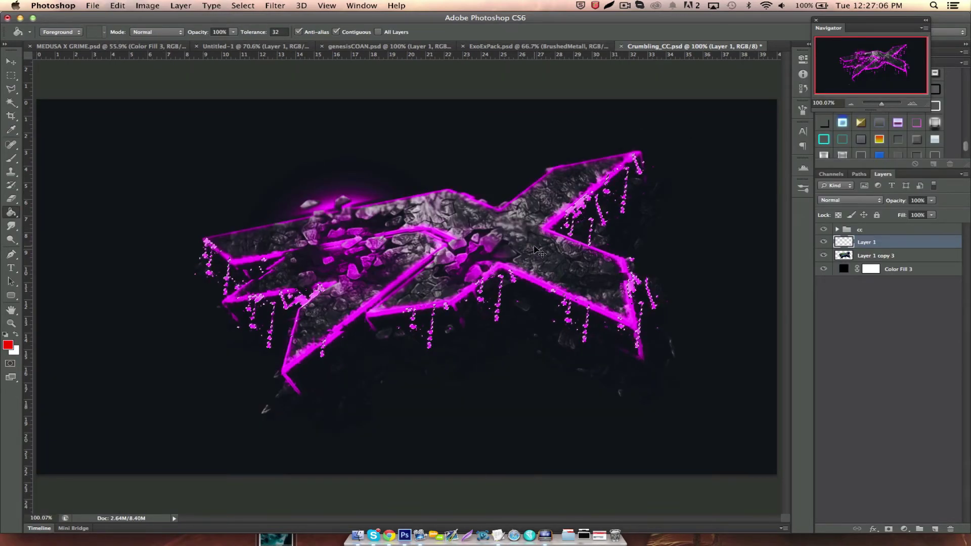
pyautogui.click(287, 389)
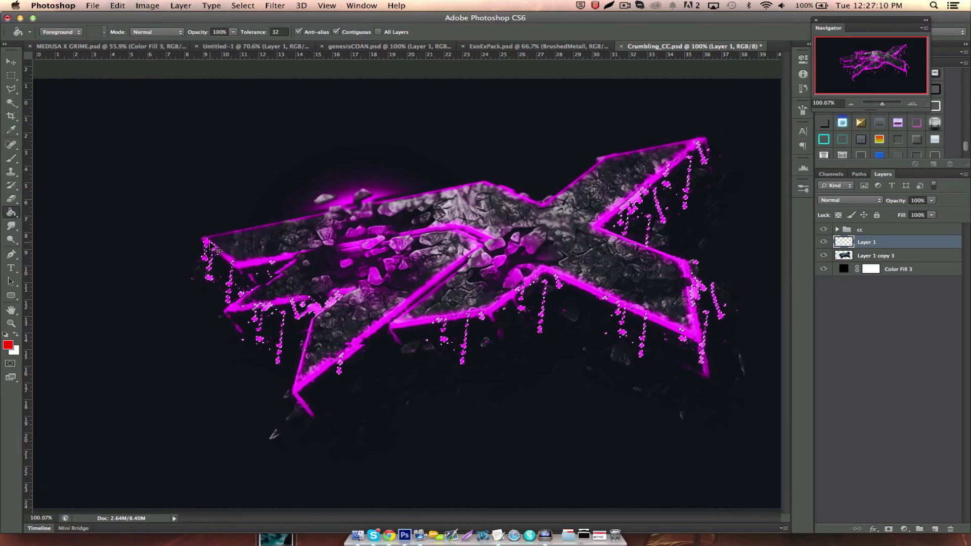
pyautogui.scroll(5, 228, 281)
pyautogui.scroll(-2, 257, 307)
pyautogui.scroll(-4, 251, 299)
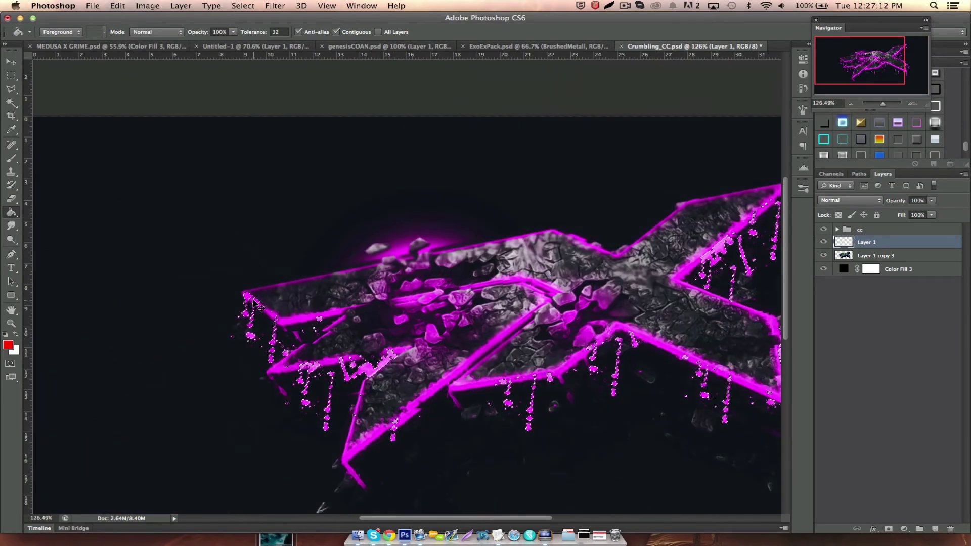
pyautogui.press('m')
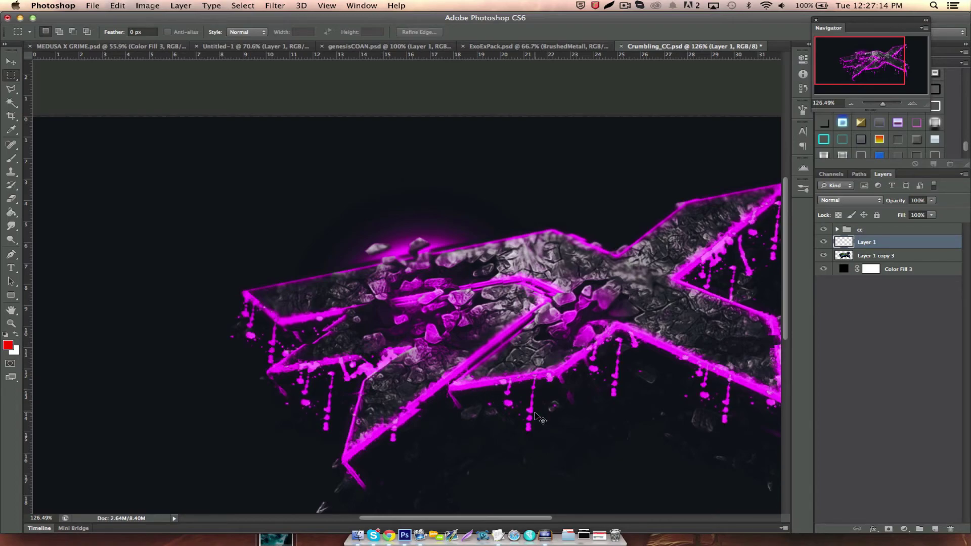
pyautogui.scroll(-1, 537, 418)
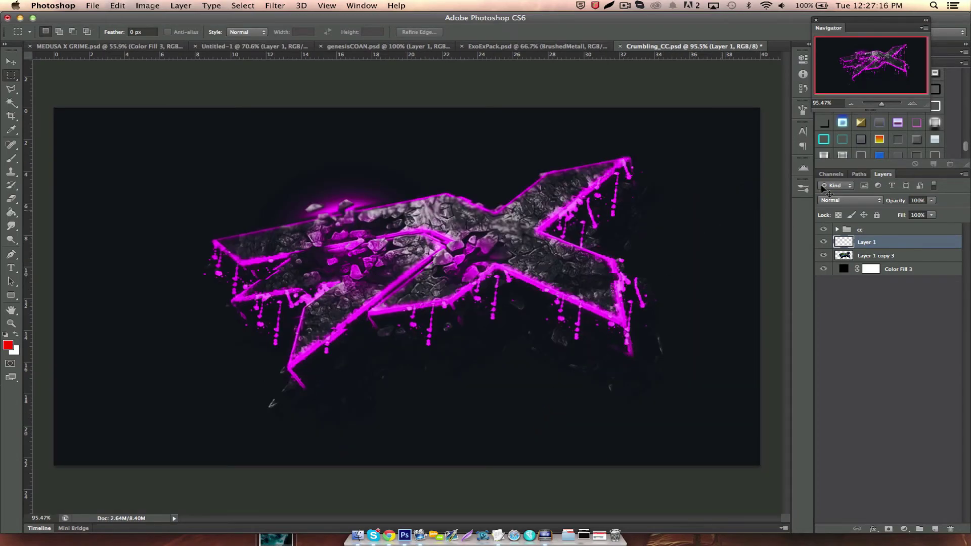
# Merge Layer 1 copy 3 into Layer 1, duplicate it as Layer 1 copy, and open Filter Gallery.
pyautogui.keyDown('shift'); pyautogui.click(903, 262); pyautogui.keyUp('shift')
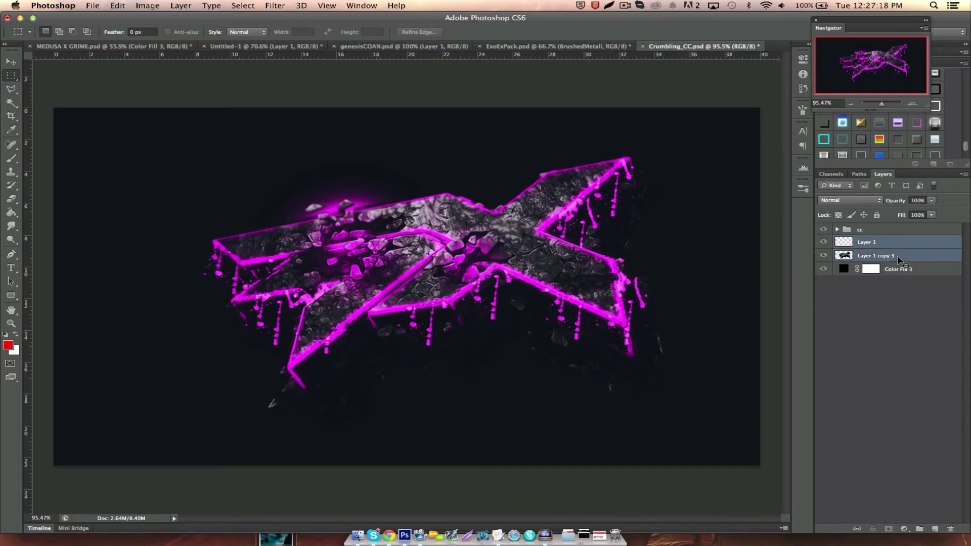
pyautogui.hotkey('ctrl', 'e')
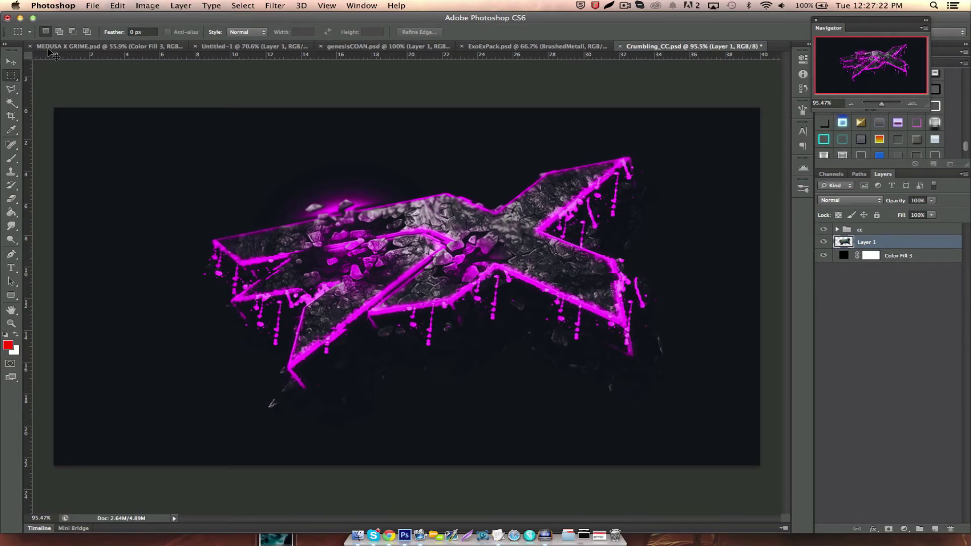
pyautogui.click(15, 62)
pyautogui.hotkey('ctrl', 'j')
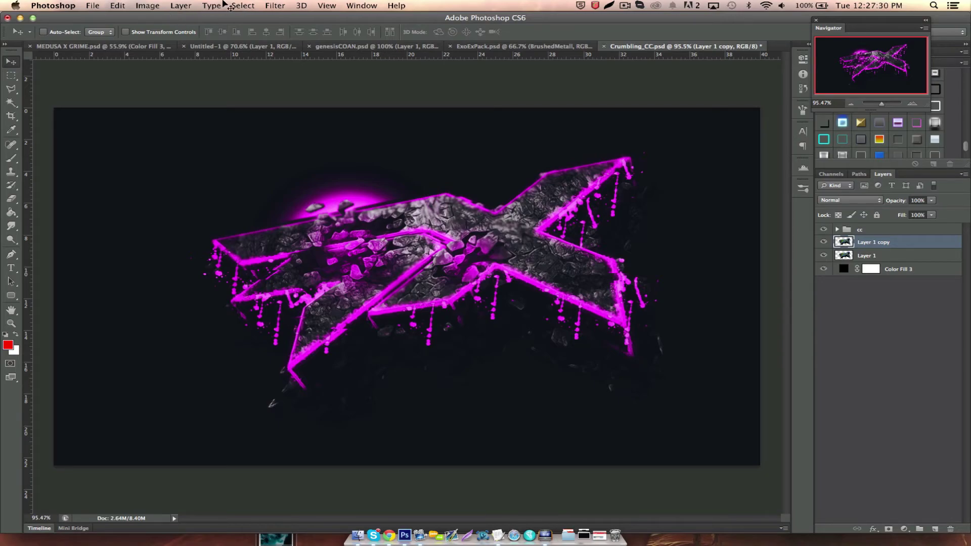
pyautogui.click(274, 8)
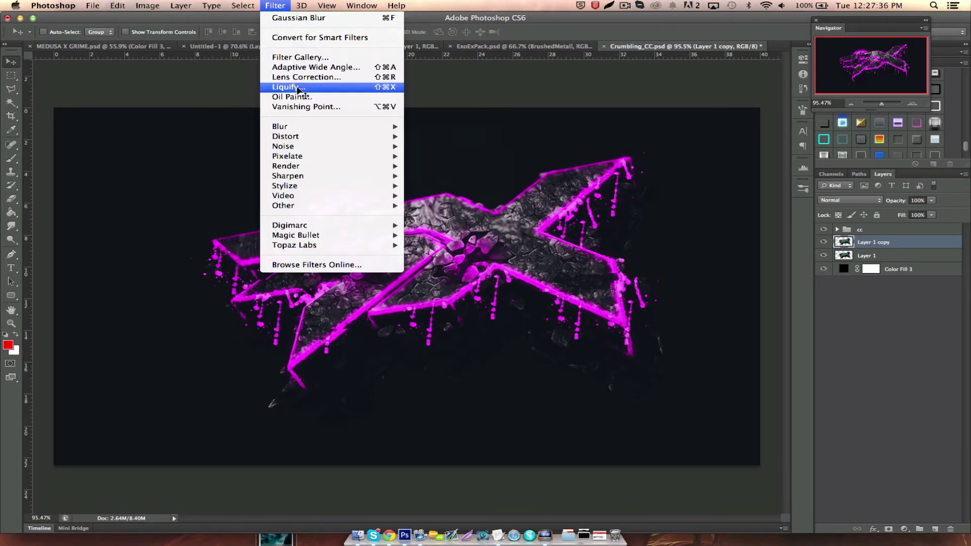
pyautogui.click(309, 60)
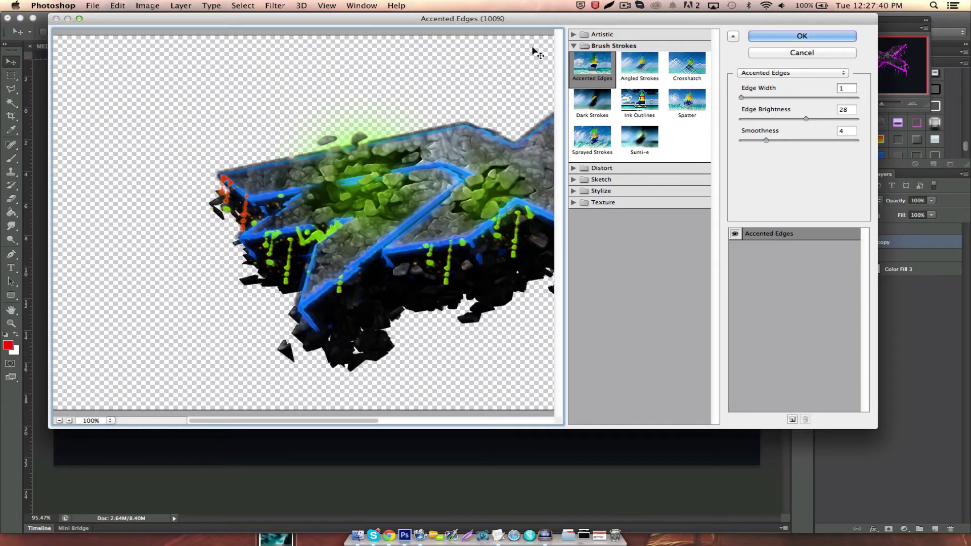
# Apply the Glass distortion after previewing Ocean Ripple, then duplicate the layer as Layer 1 copy 2.
pyautogui.click(595, 47)
pyautogui.click(594, 48)
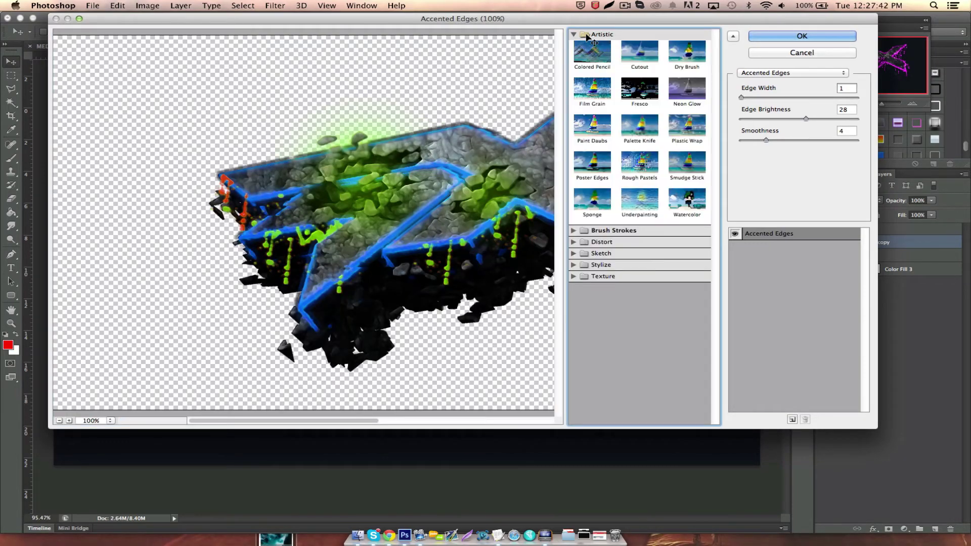
pyautogui.click(594, 48)
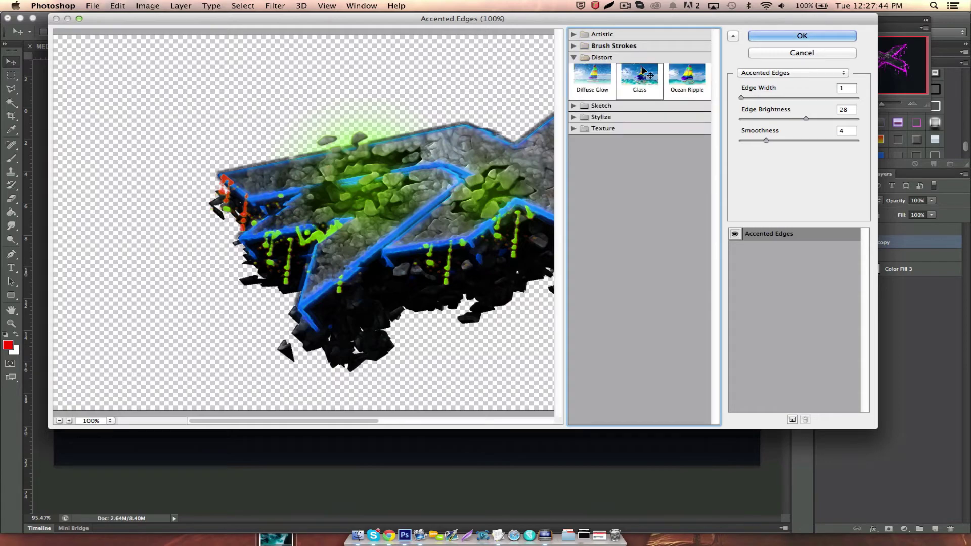
pyautogui.click(686, 76)
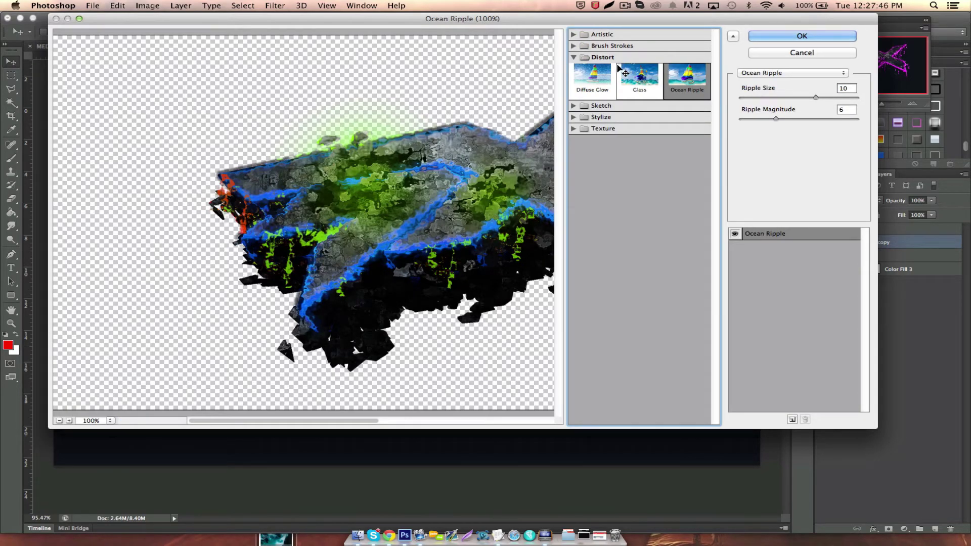
pyautogui.click(637, 74)
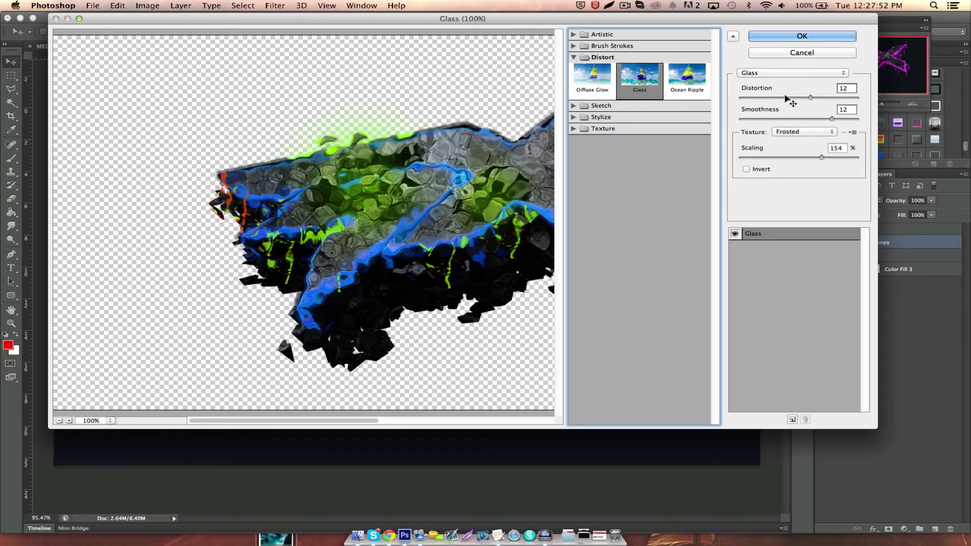
pyautogui.press('Return')
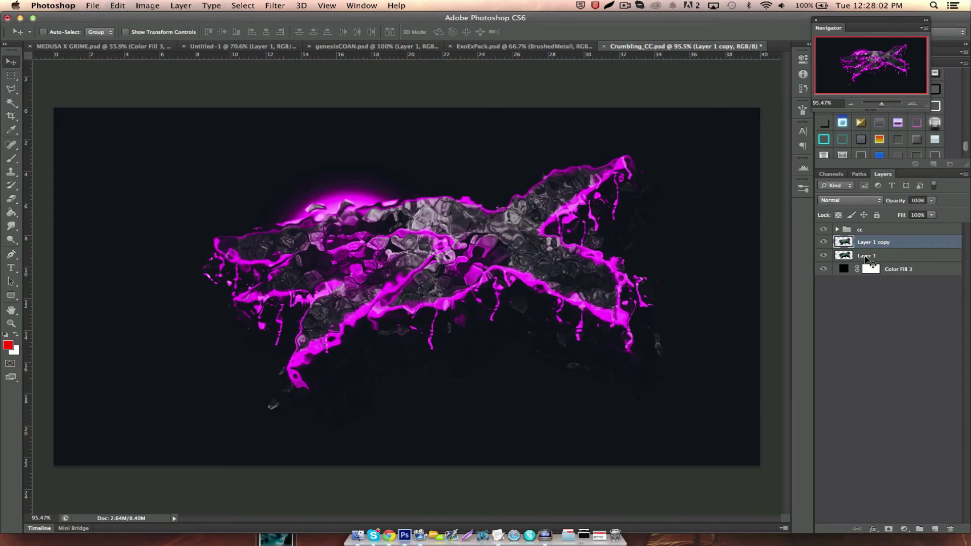
pyautogui.moveTo(866, 259); pyautogui.dragTo(864, 241)
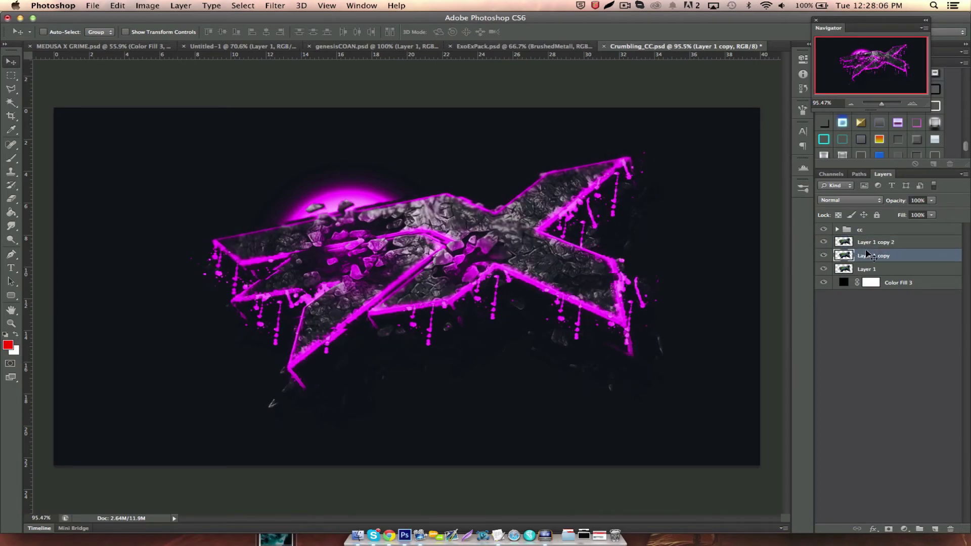
# Mask Layer 1 copy 2, paint black splatter patches on the mask, then merge the visible layers.
pyautogui.click(889, 529)
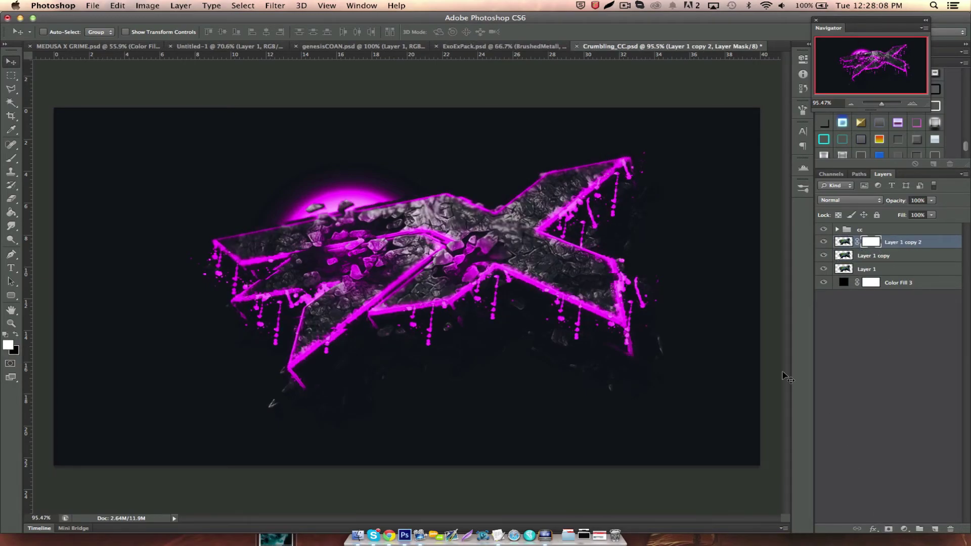
pyautogui.press('b')
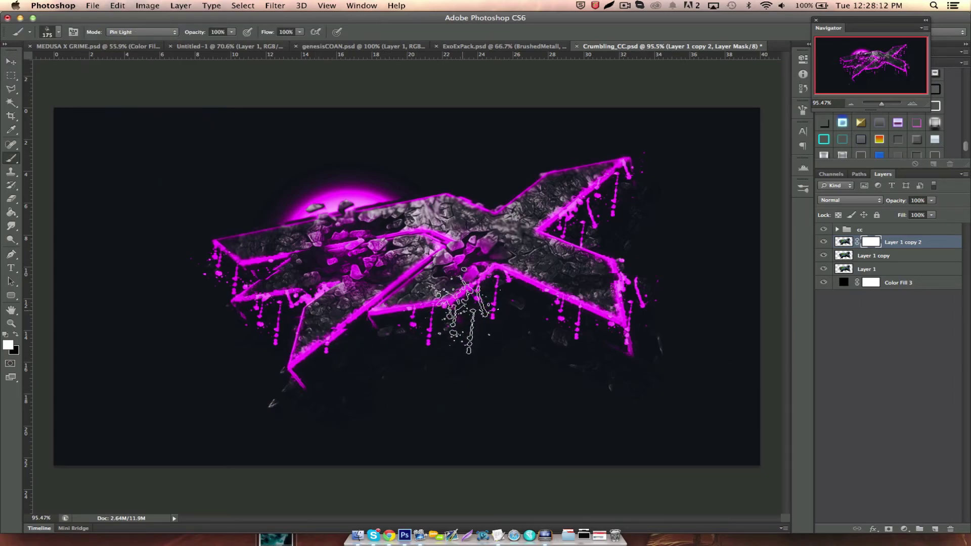
pyautogui.press('x')
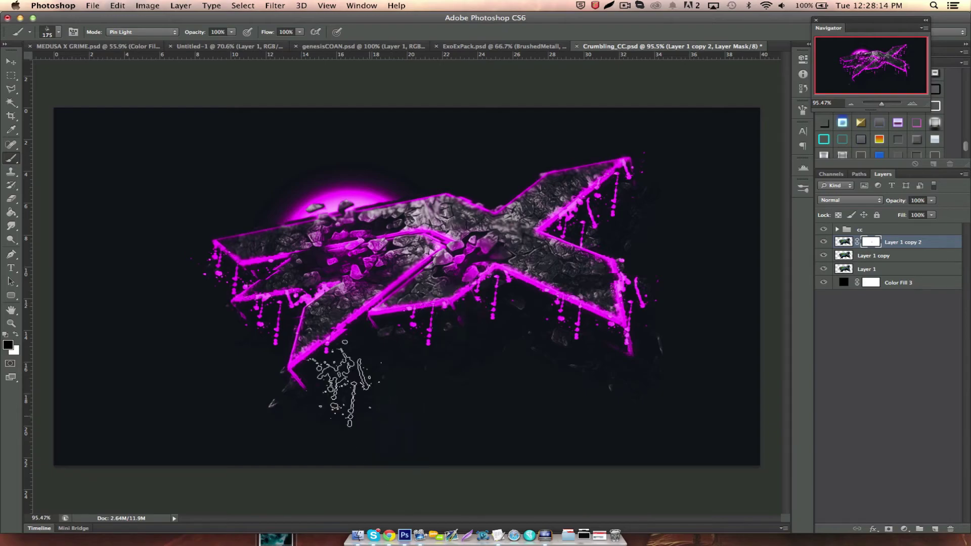
pyautogui.click(391, 345)
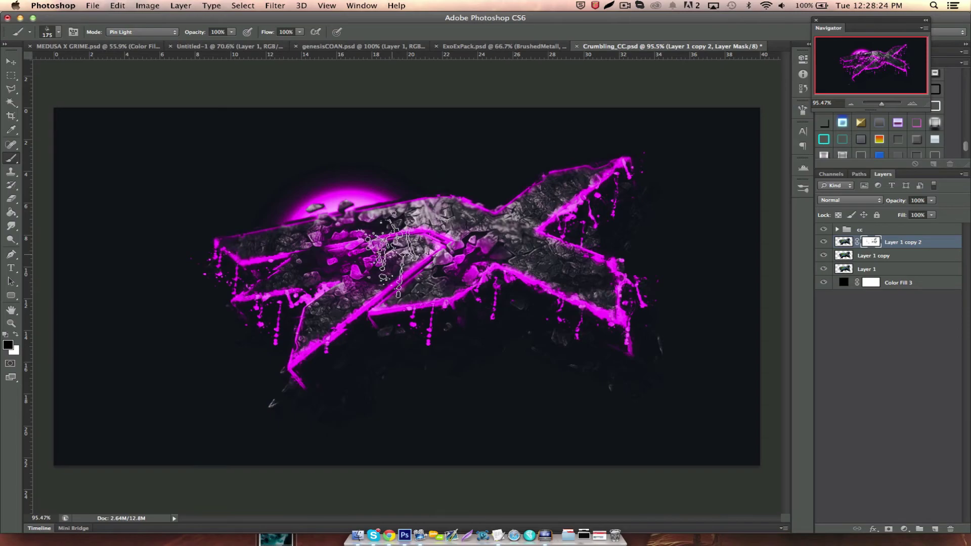
pyautogui.scroll(2, 439, 207)
pyautogui.scroll(3, 439, 206)
pyautogui.scroll(3, 439, 206)
pyautogui.scroll(-4, 341, 281)
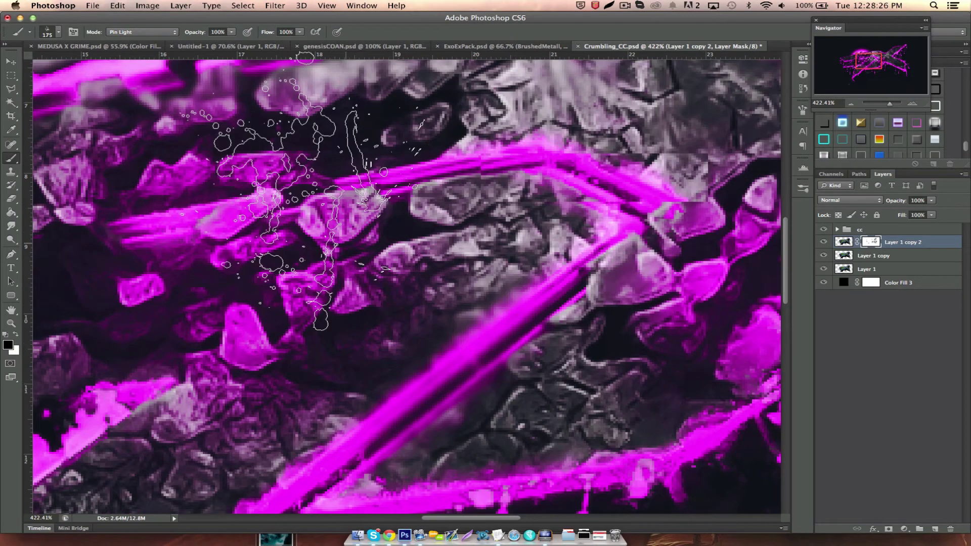
pyautogui.scroll(-5, 342, 281)
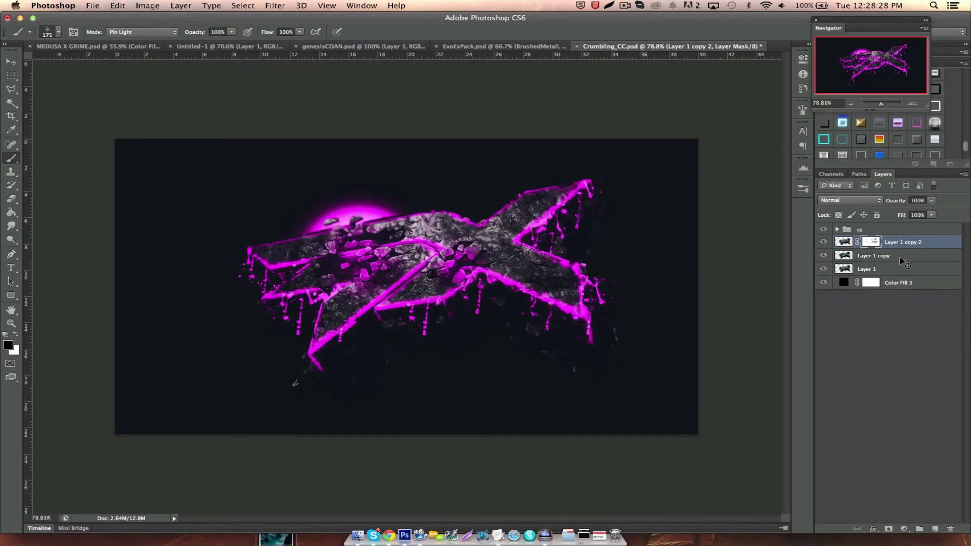
pyautogui.keyDown('shift'); pyautogui.click(883, 271); pyautogui.keyUp('shift')
pyautogui.hotkey('ctrl', 'e')
# Duplicate the merged layer, erase the top of the pink glow above the X, and merge it down.
pyautogui.hotkey('ctrl', 'j')
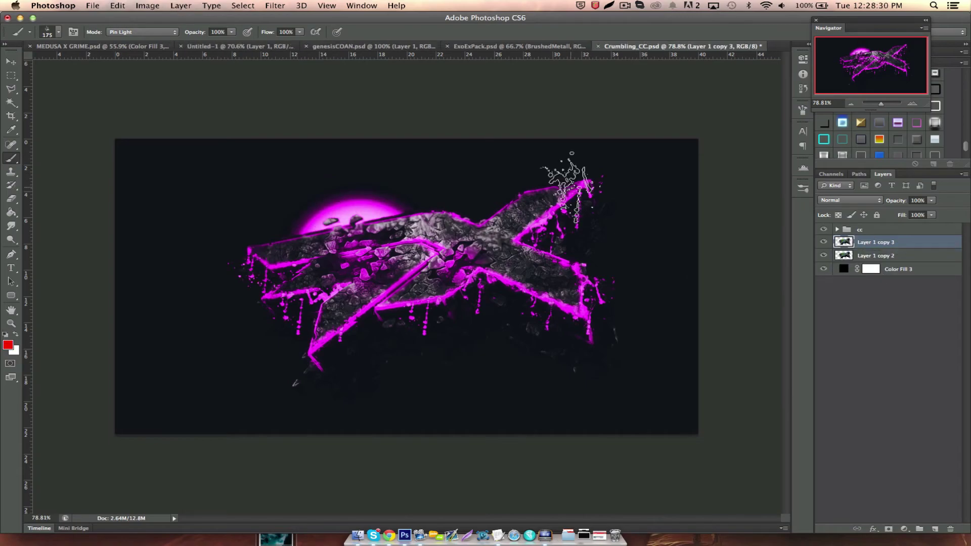
pyautogui.press('e')
pyautogui.moveTo(299, 219); pyautogui.dragTo(400, 206)
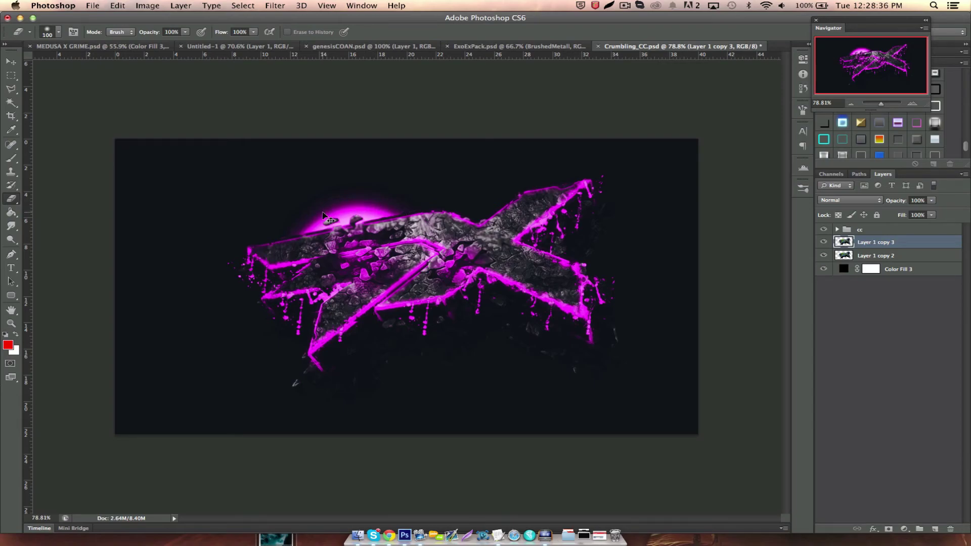
pyautogui.scroll(3, 383, 212)
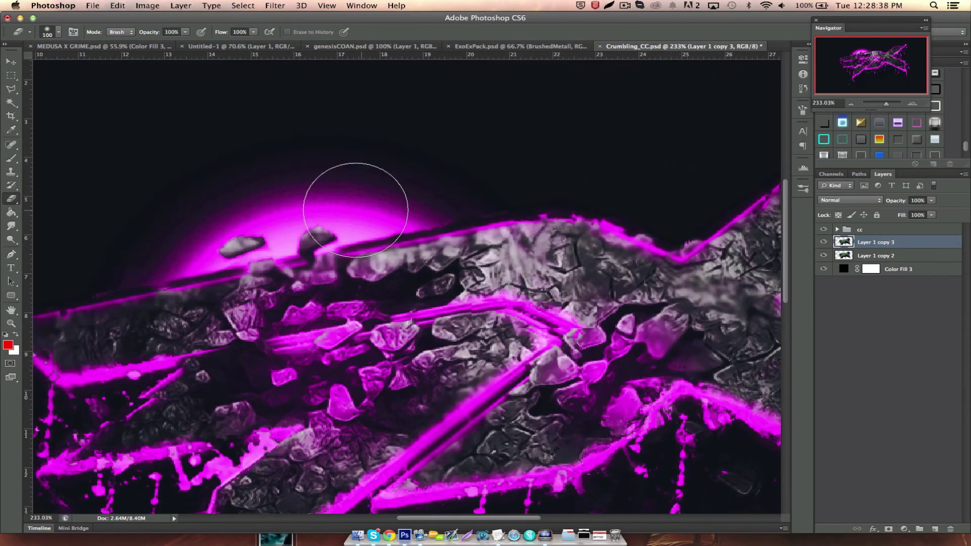
pyautogui.scroll(10, 335, 217)
pyautogui.scroll(-5, 334, 218)
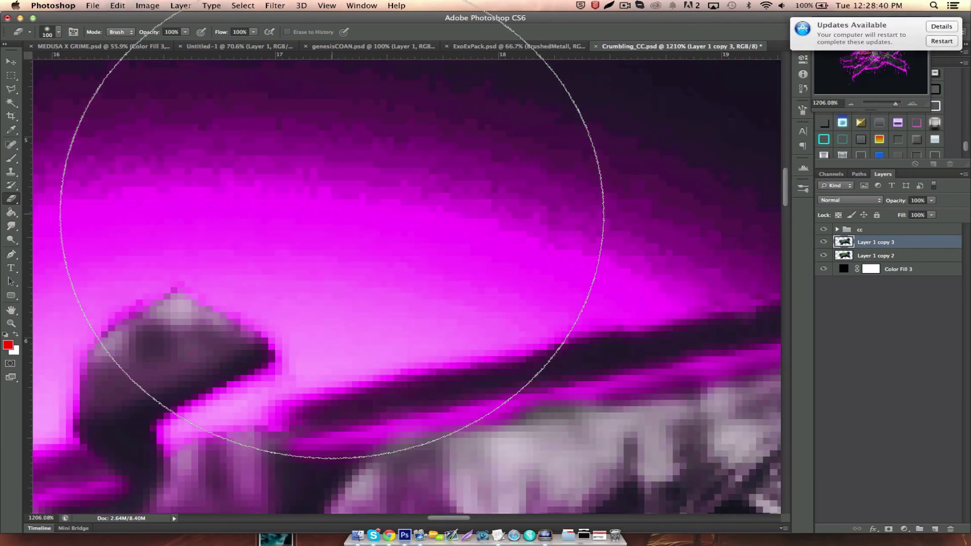
pyautogui.scroll(-5, 334, 219)
pyautogui.scroll(-5, 335, 219)
pyautogui.press('Delete')
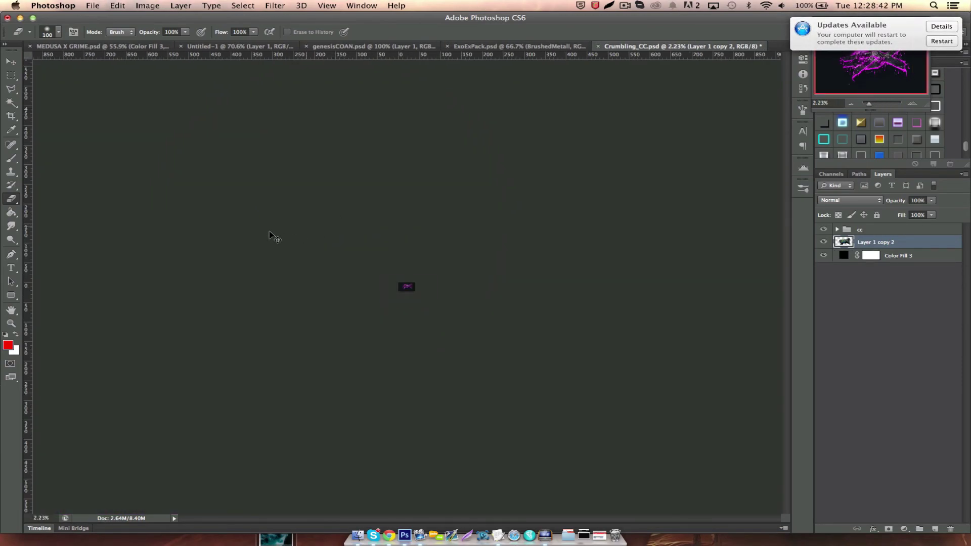
pyautogui.click(10, 61)
pyautogui.scroll(1, 418, 306)
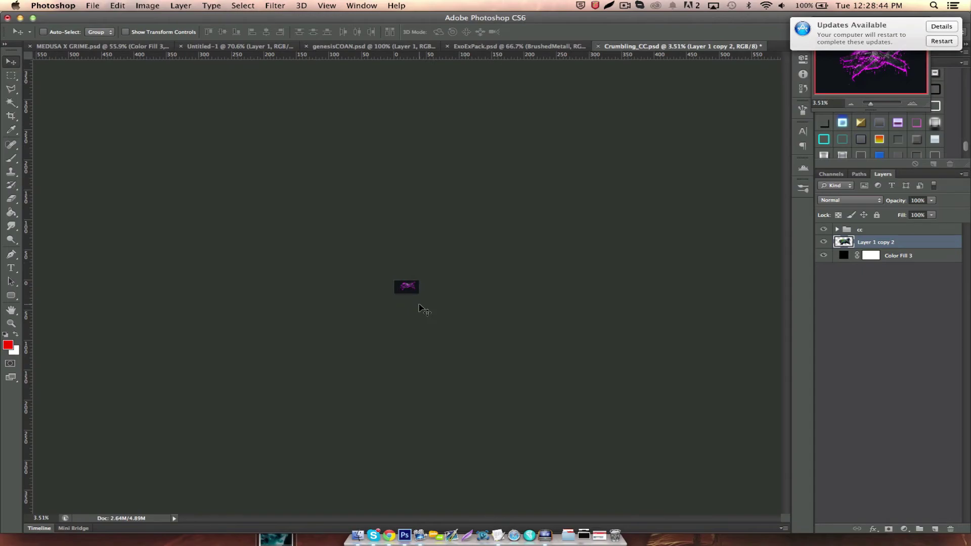
pyautogui.scroll(1, 389, 263)
pyautogui.scroll(1, 390, 265)
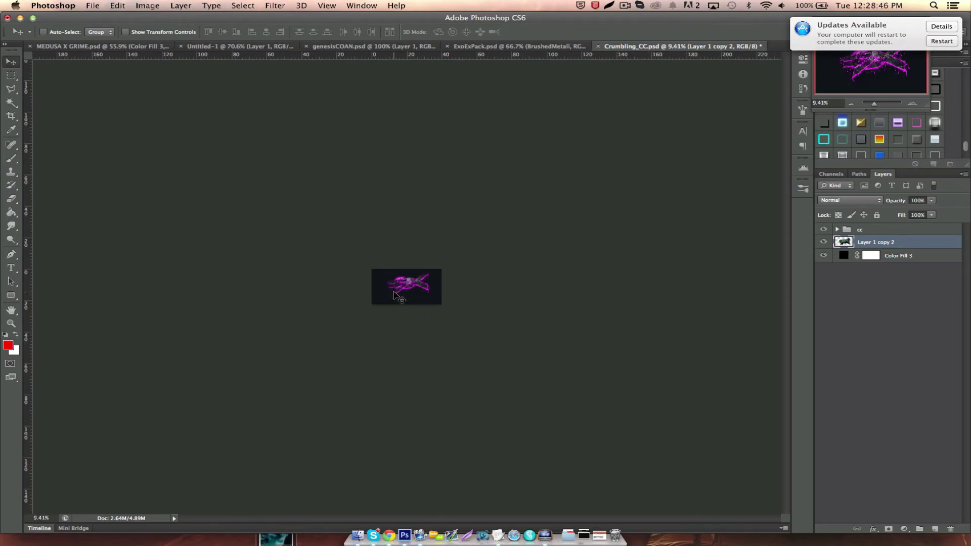
pyautogui.scroll(3, 391, 272)
pyautogui.scroll(2, 385, 260)
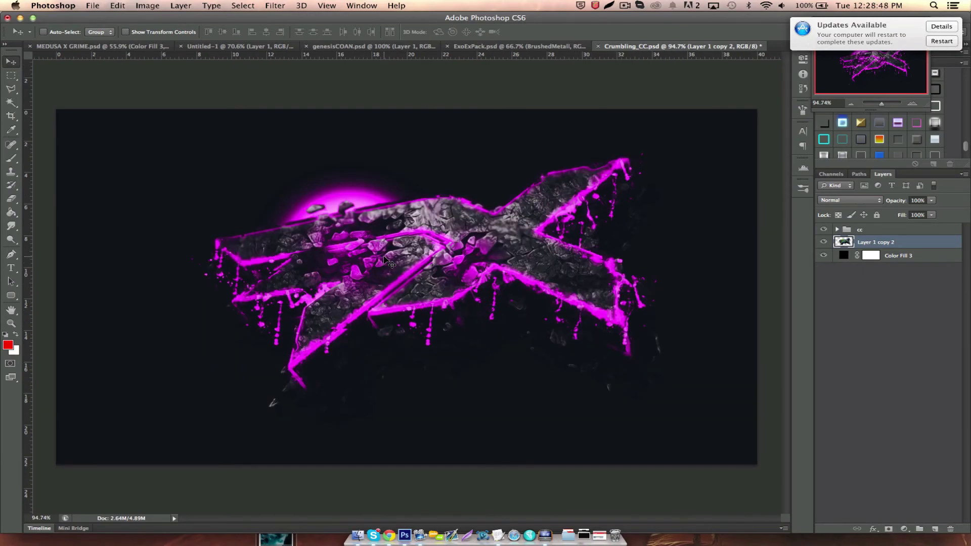
pyautogui.scroll(1, 384, 260)
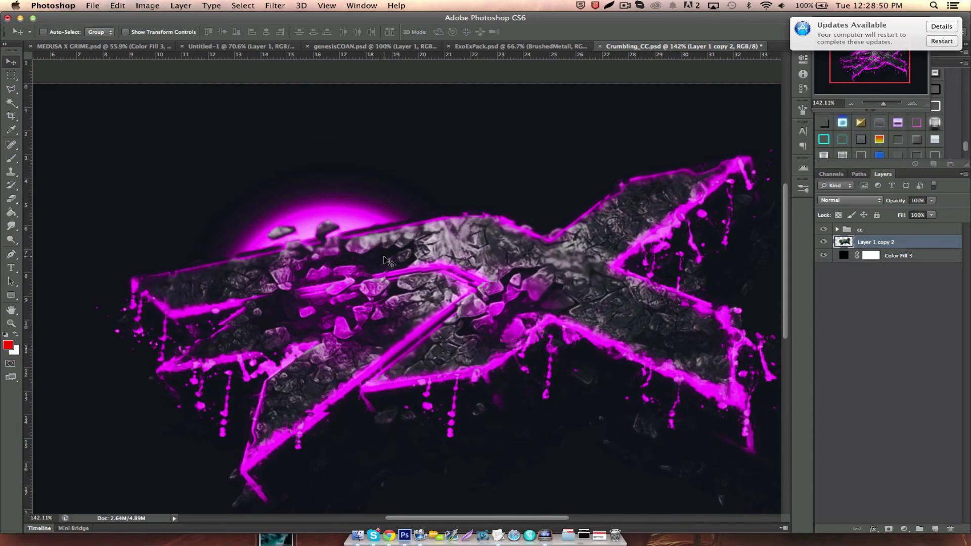
pyautogui.press('p')
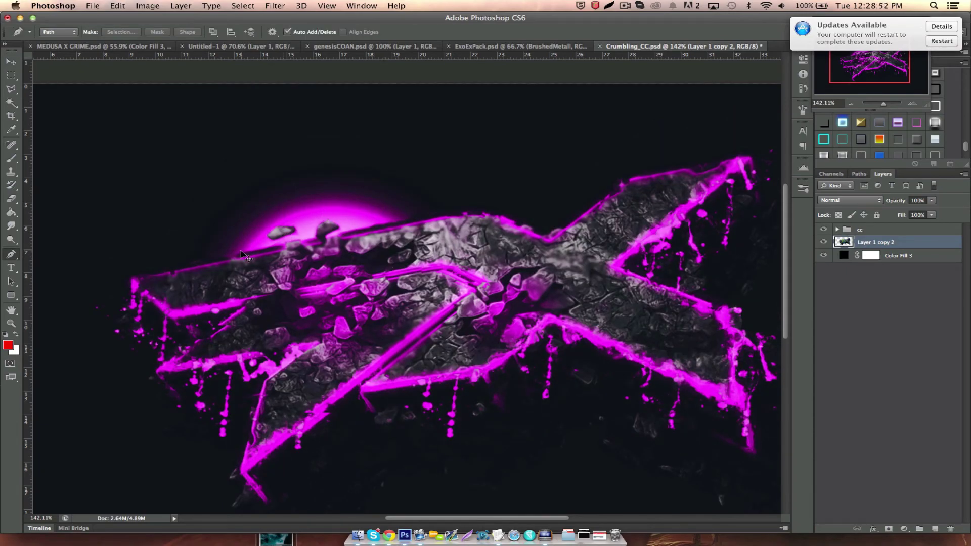
# Trace a closed path around the glow above the X, make it a selection, delete it, and deselect.
pyautogui.click(225, 256)
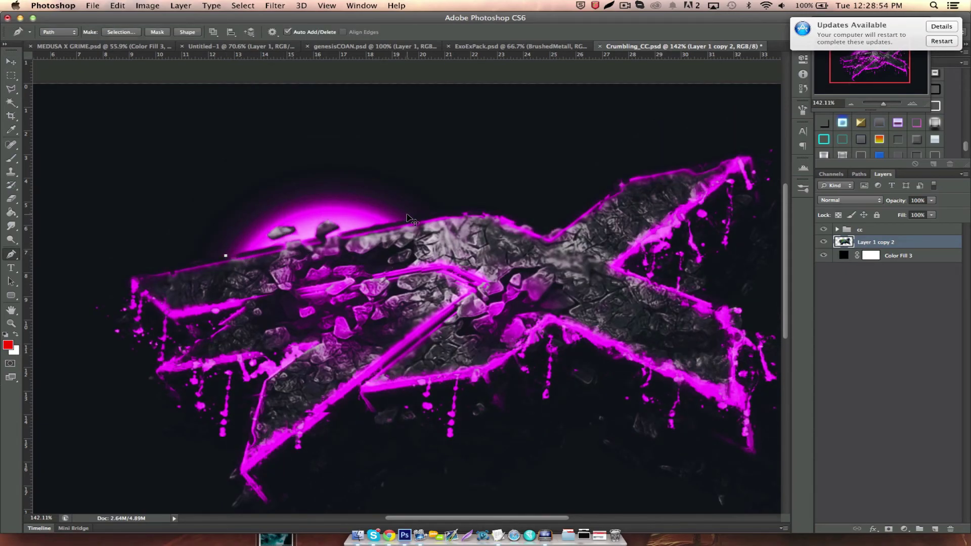
pyautogui.click(408, 174)
pyautogui.click(283, 178)
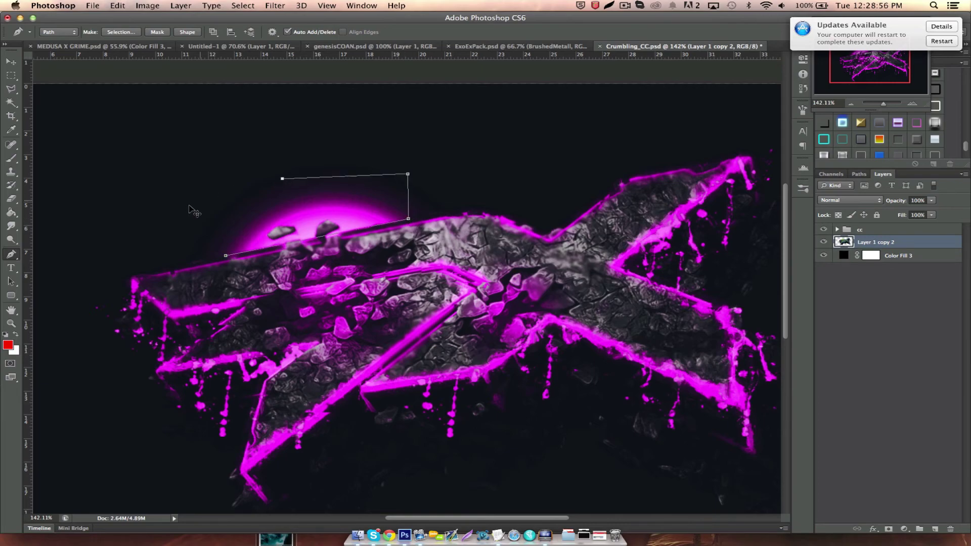
pyautogui.click(176, 212)
pyautogui.click(188, 246)
pyautogui.rightClick(300, 239)
pyautogui.click(345, 276)
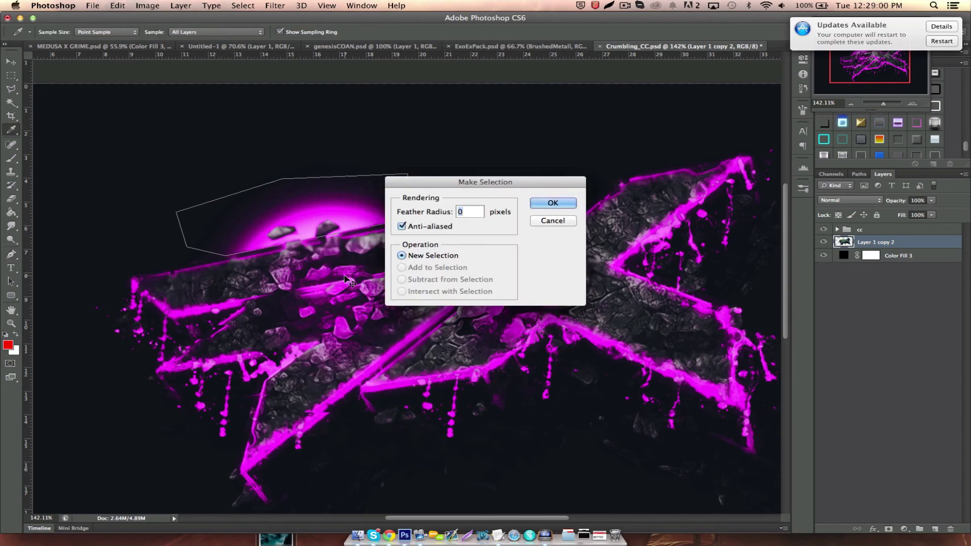
pyautogui.press('Return')
pyautogui.press('Delete')
pyautogui.press('m')
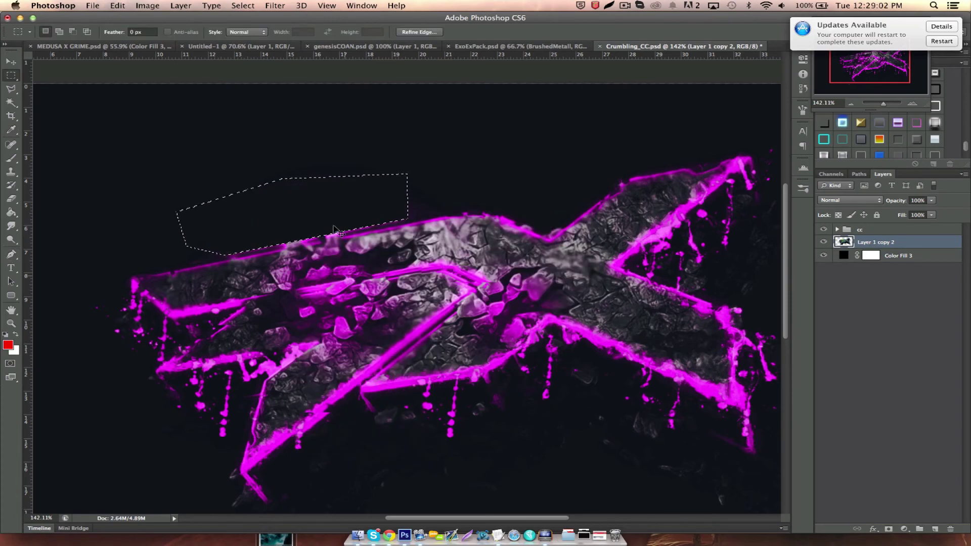
pyautogui.hotkey('ctrl', 'd')
# Trace a second path above the X's upper-left edge, convert it to a selection, then deselect.
pyautogui.press('p')
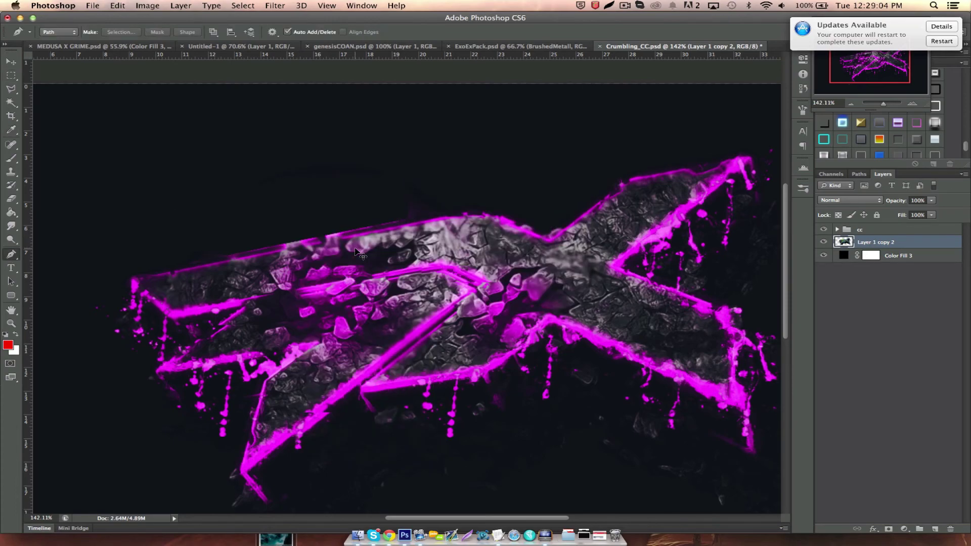
pyautogui.click(465, 190)
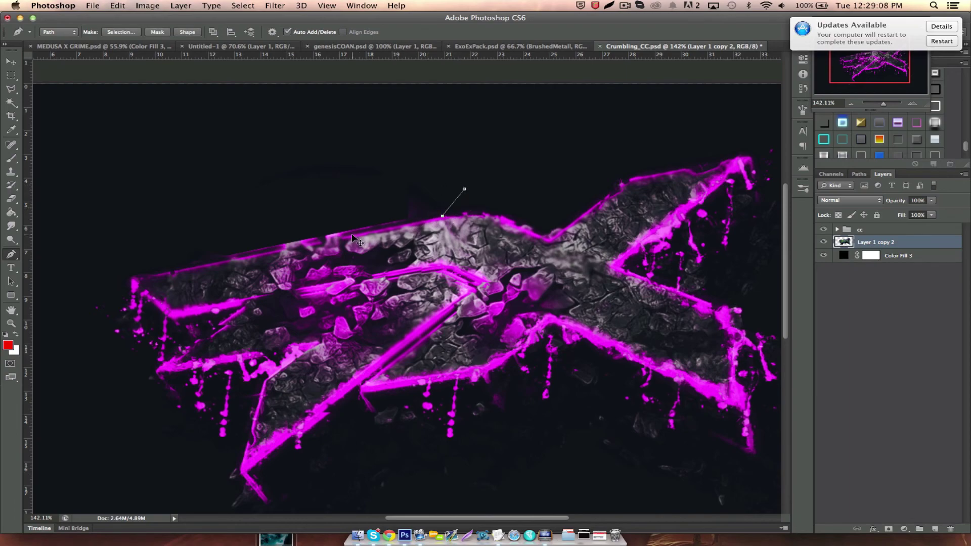
pyautogui.click(214, 264)
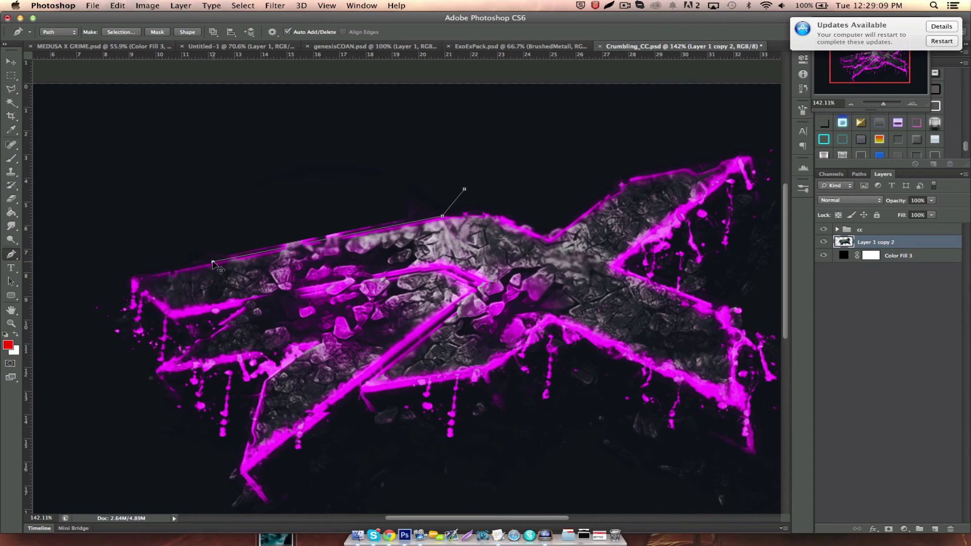
pyautogui.click(158, 256)
pyautogui.click(158, 212)
pyautogui.click(282, 190)
pyautogui.click(302, 144)
pyautogui.click(383, 144)
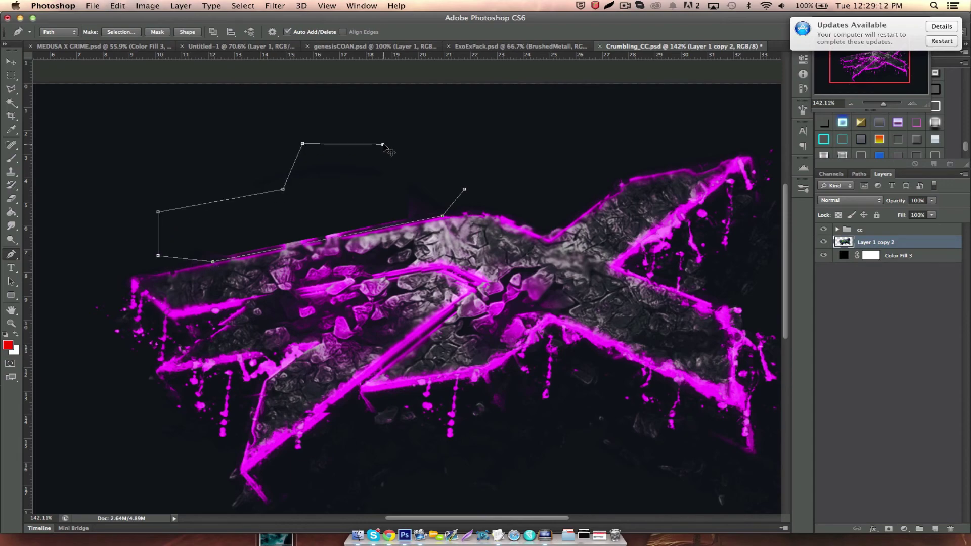
pyautogui.click(497, 156)
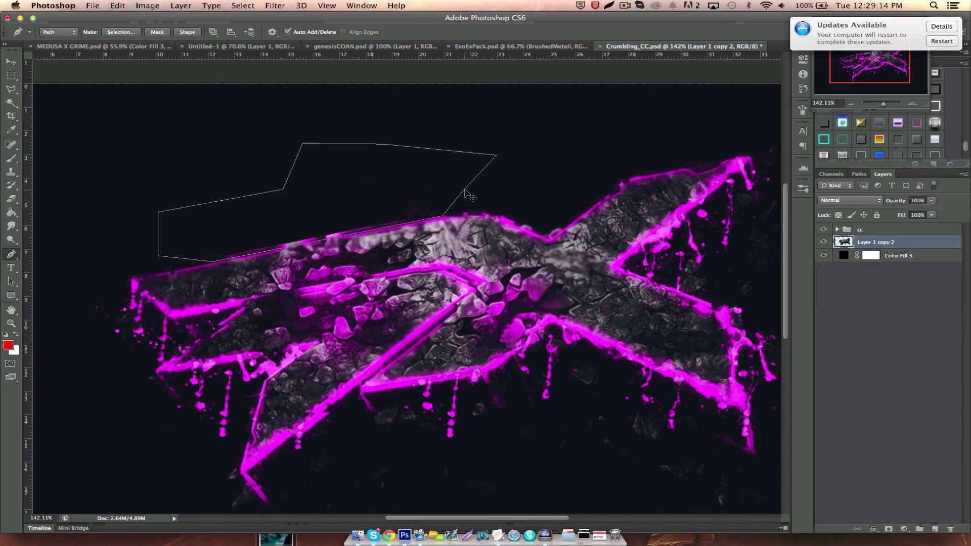
pyautogui.rightClick(465, 189)
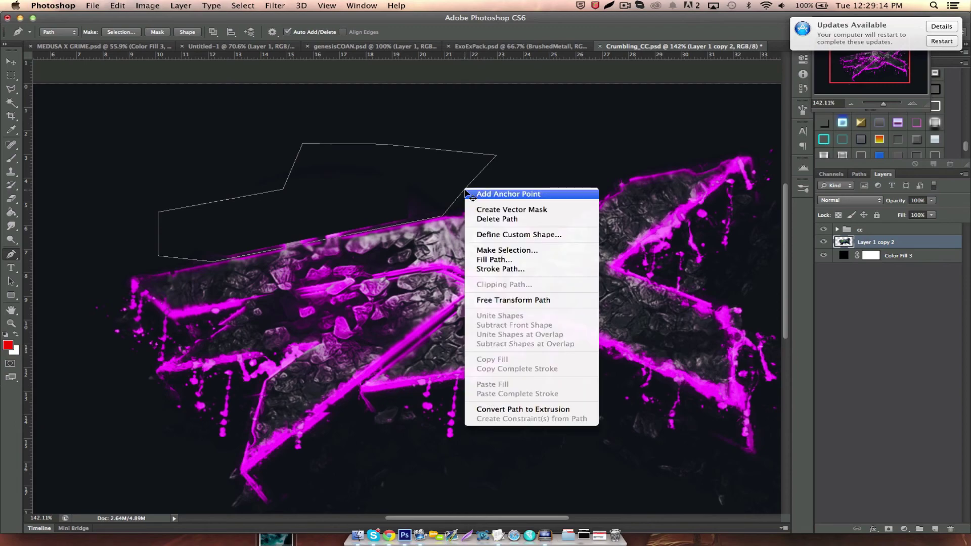
pyautogui.click(502, 251)
pyautogui.press('Return')
pyautogui.press('m')
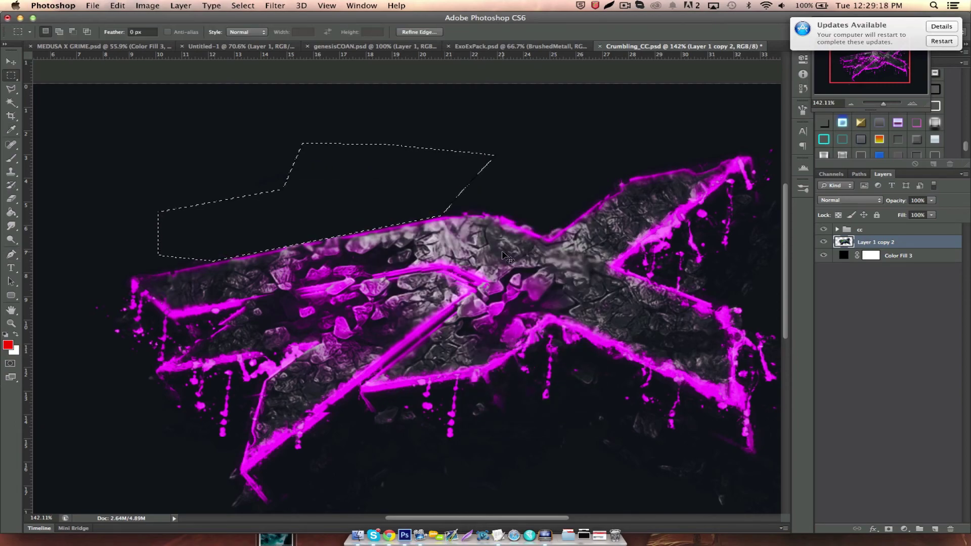
pyautogui.hotkey('ctrl', 'd')
pyautogui.scroll(-5, 389, 166)
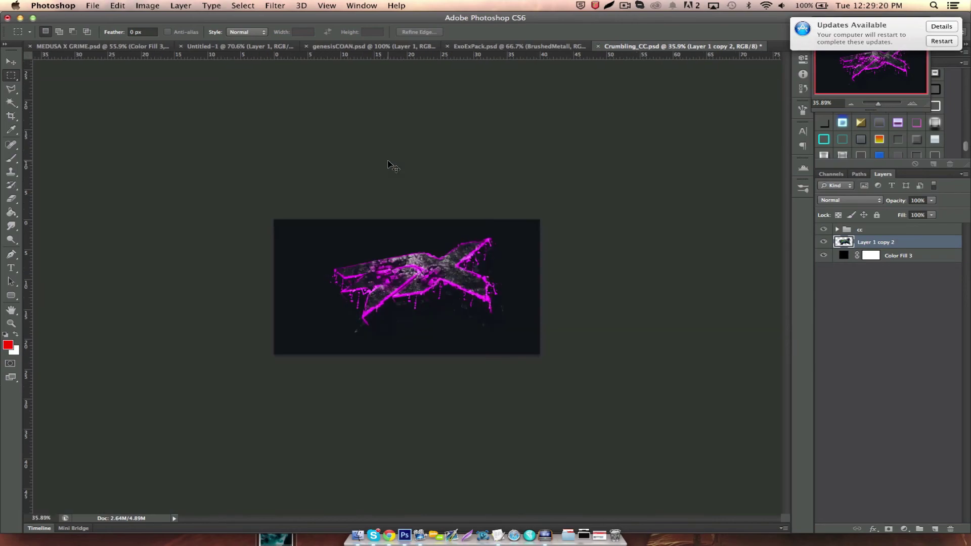
pyautogui.scroll(2, 388, 166)
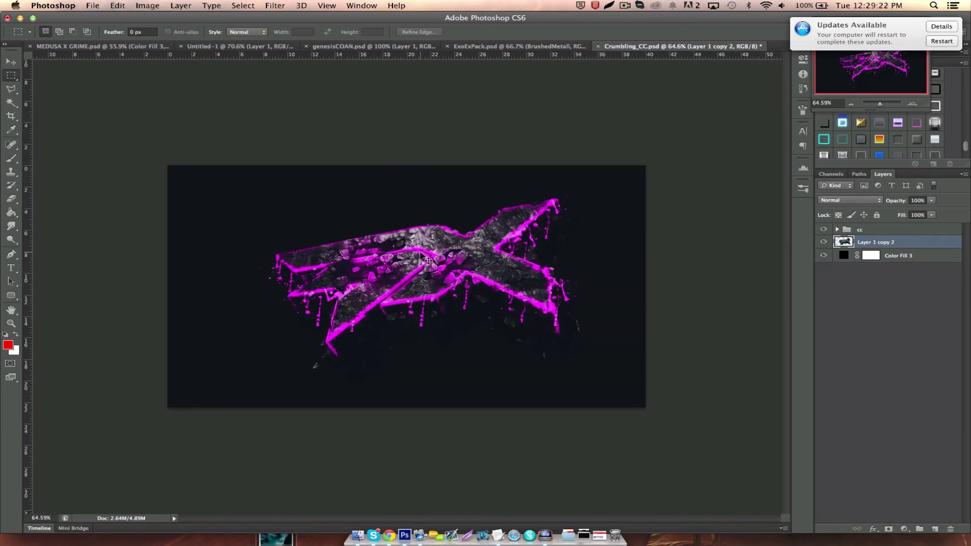
# With the Move tool active, duplicate Layer 1 copy 2 as Layer 1 copy 3.
pyautogui.click(12, 61)
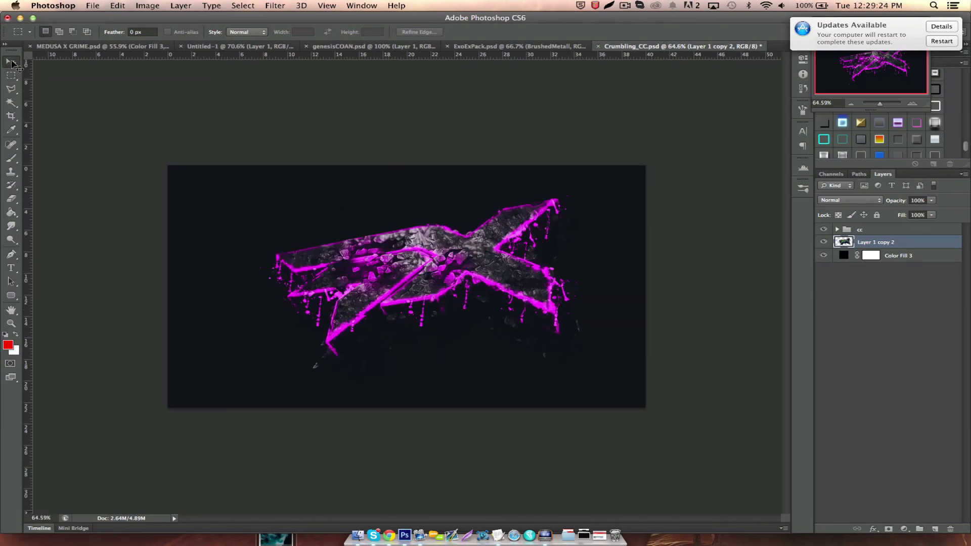
pyautogui.scroll(2, 438, 334)
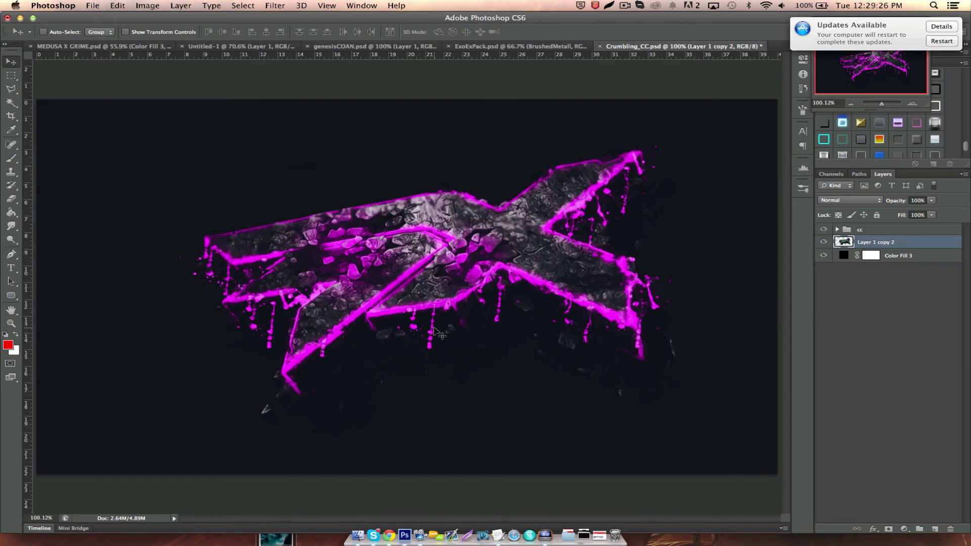
pyautogui.hotkey('ctrl', 'j')
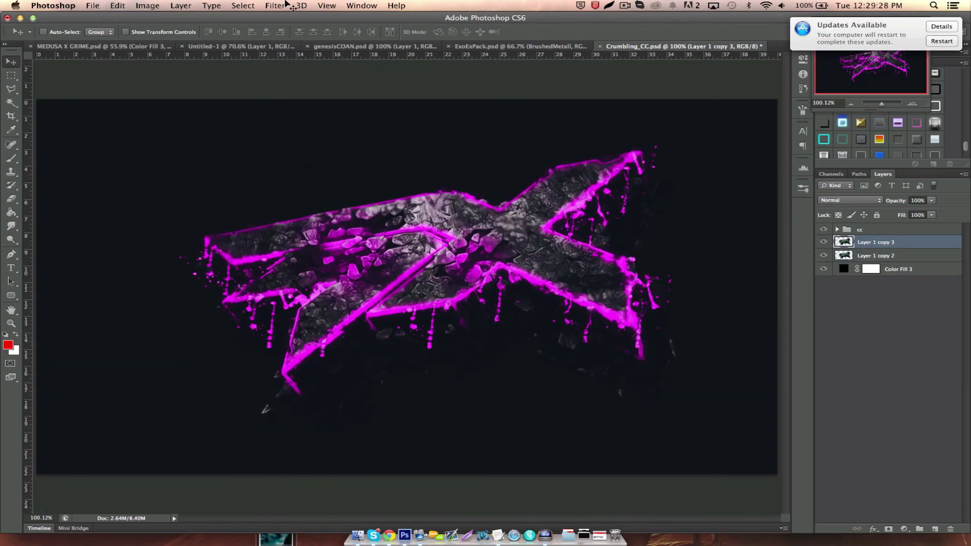
# Apply Motion Blur (angle 18°, distance 9 px) to Layer 1 copy 3, then duplicate it as copy 4.
pyautogui.click(287, 5)
pyautogui.moveTo(280, 126)
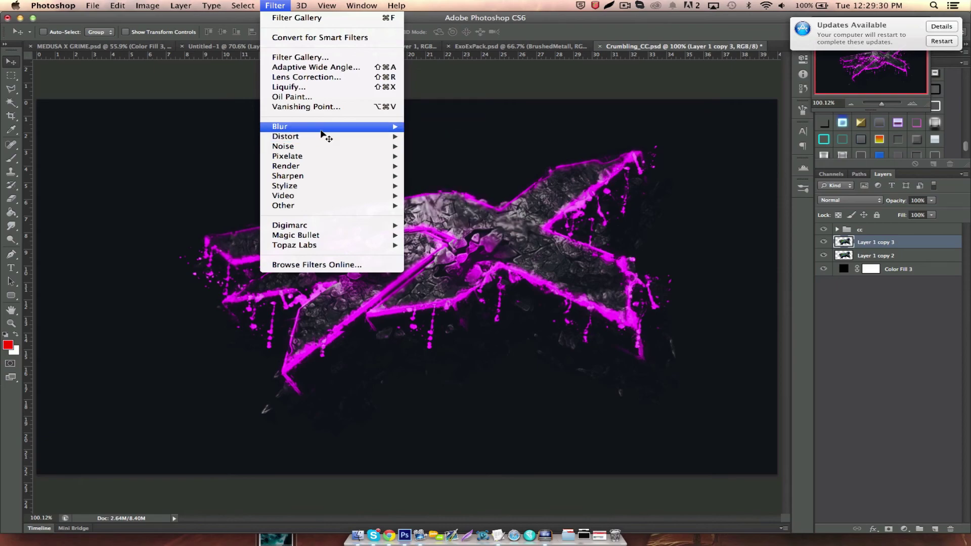
pyautogui.click(470, 235)
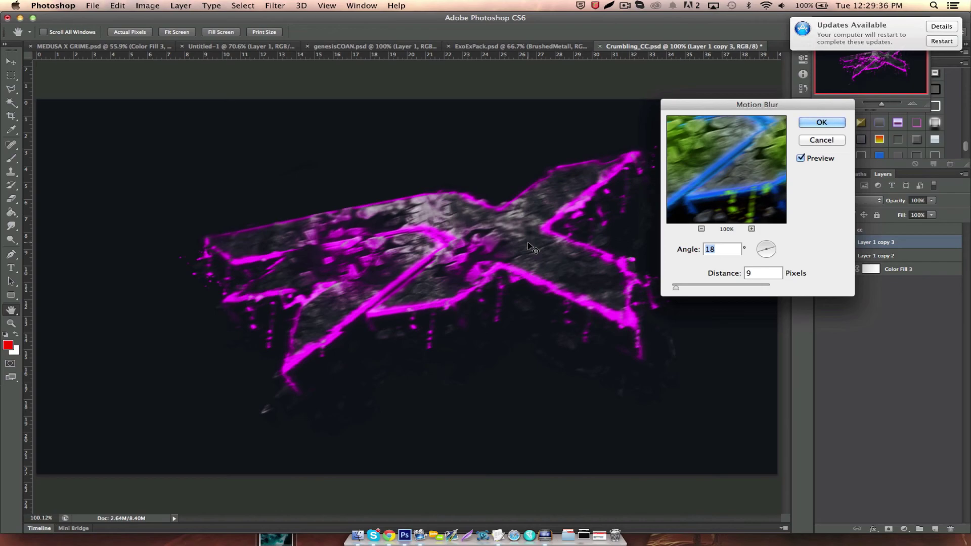
pyautogui.press('Return')
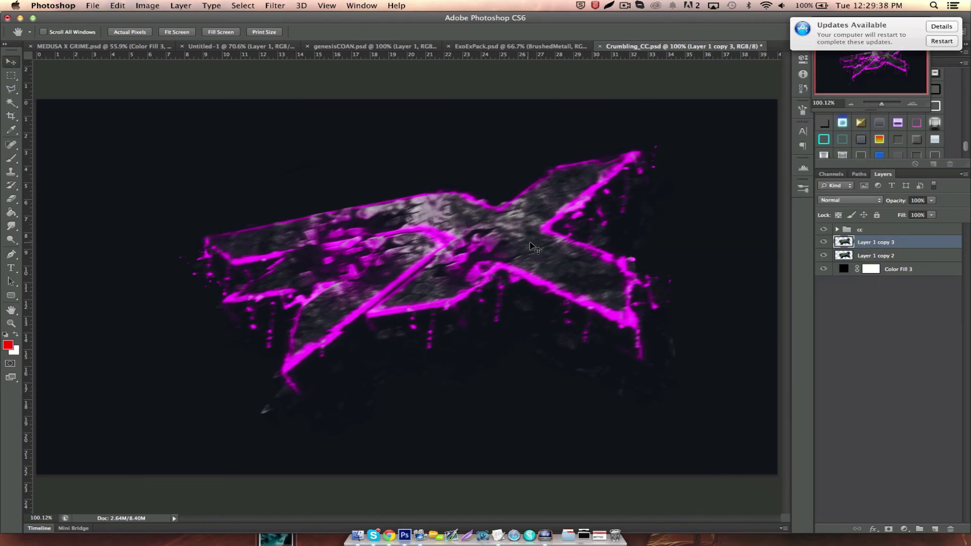
pyautogui.press('v')
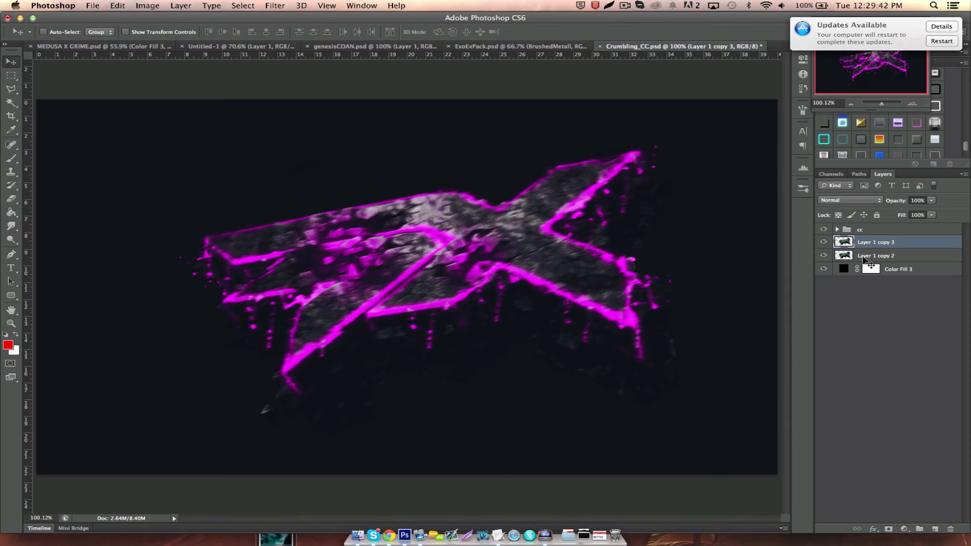
pyautogui.press('super+j')
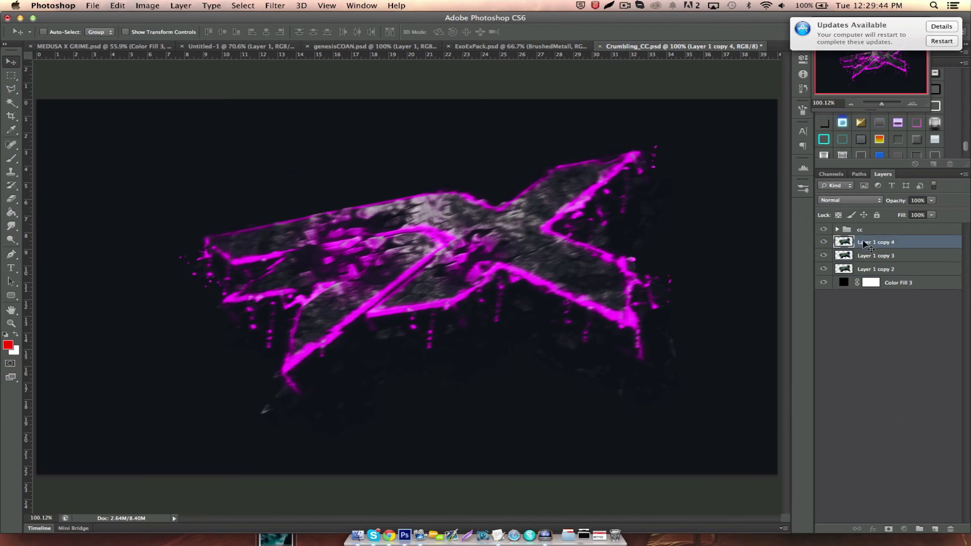
# Add a layer mask to Layer 1 copy 4 and paint it away with a slightly smaller soft brush.
pyautogui.click(896, 528)
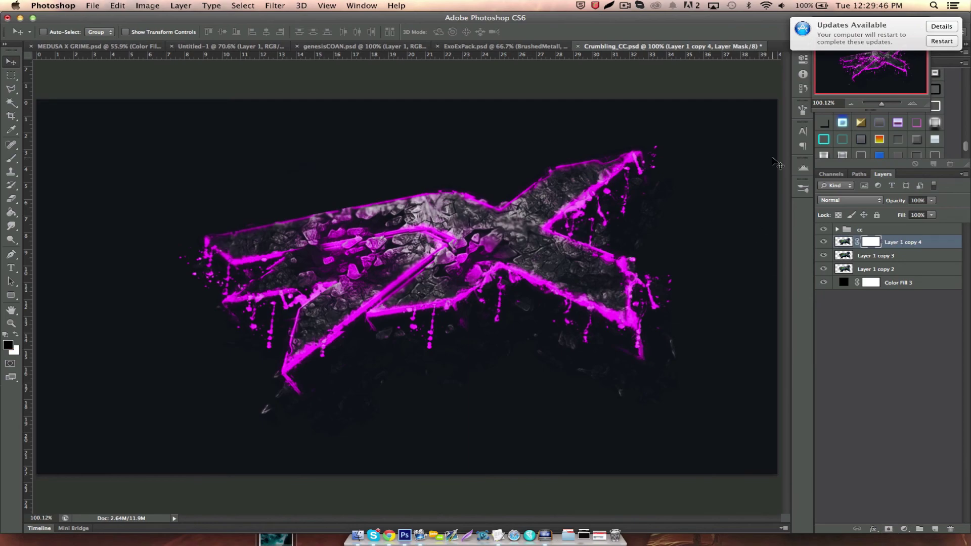
pyautogui.press('b')
pyautogui.click(58, 32)
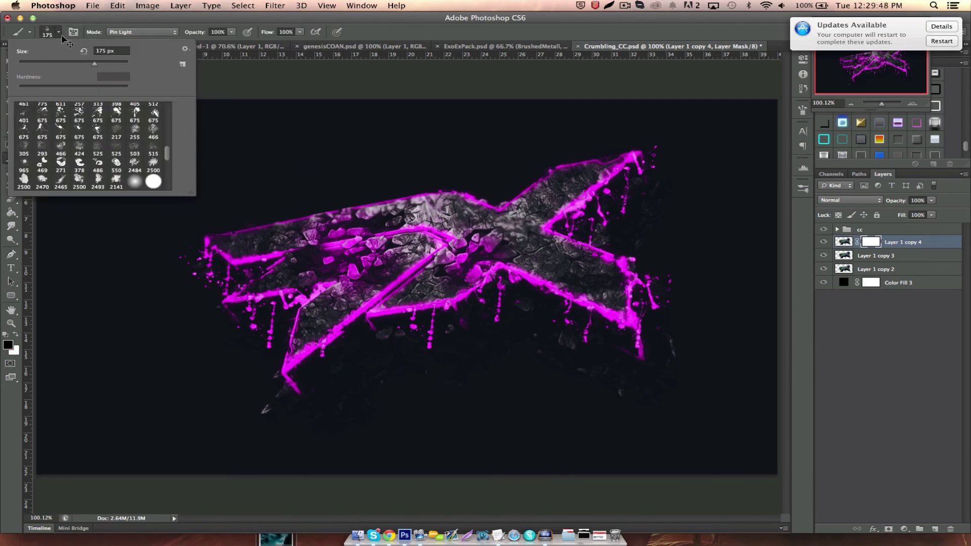
pyautogui.click(102, 123)
pyautogui.press('Return')
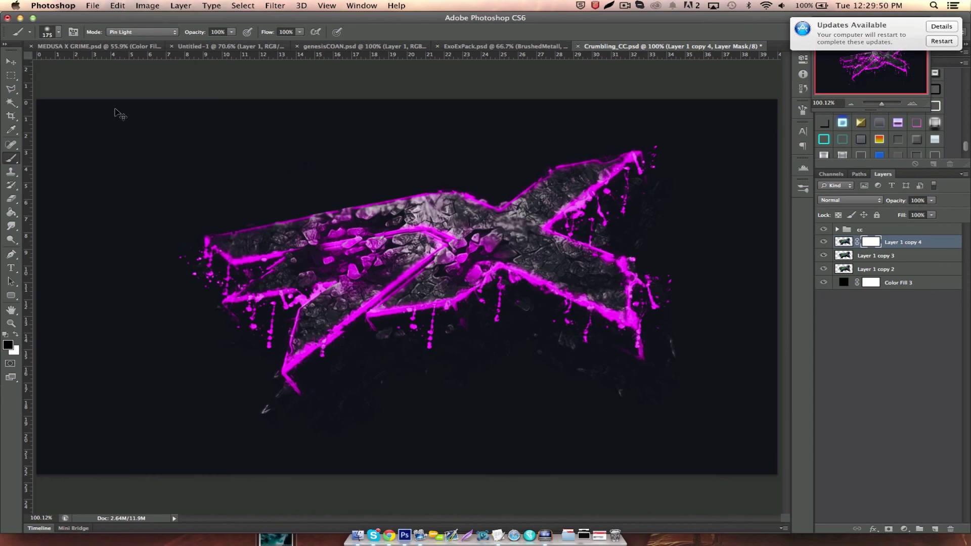
pyautogui.press('p')
pyautogui.press('b')
pyautogui.press('[')
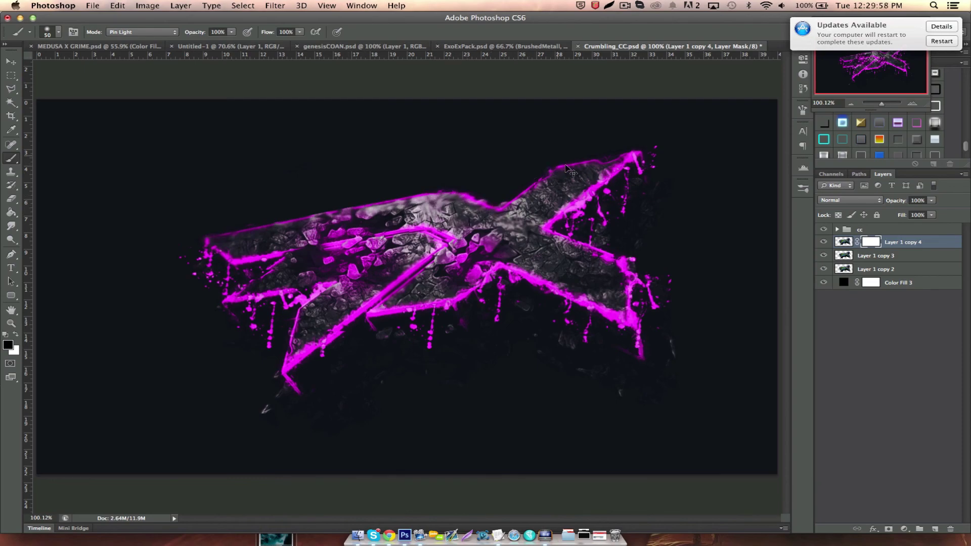
pyautogui.scroll(-5, 622, 187)
pyautogui.scroll(1, 592, 210)
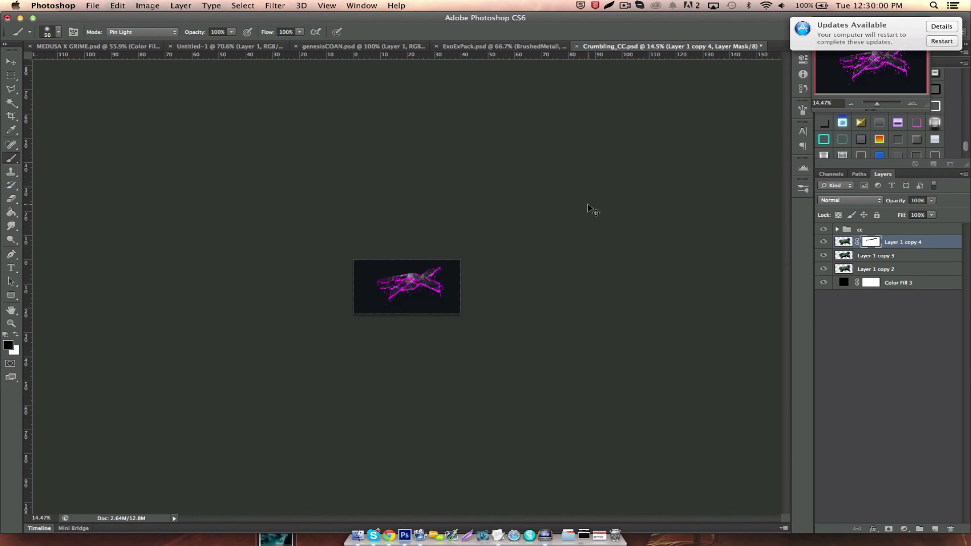
pyautogui.scroll(4, 491, 291)
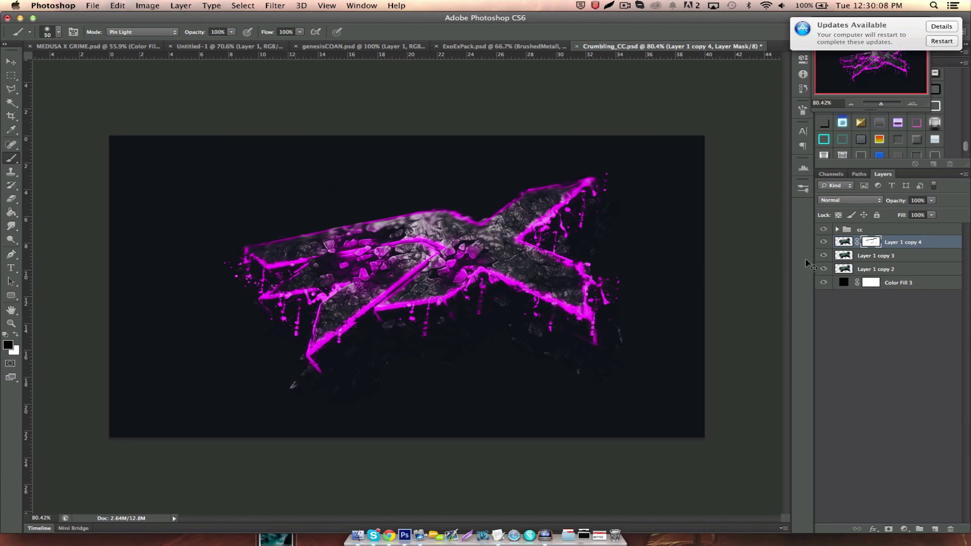
pyautogui.click(919, 200)
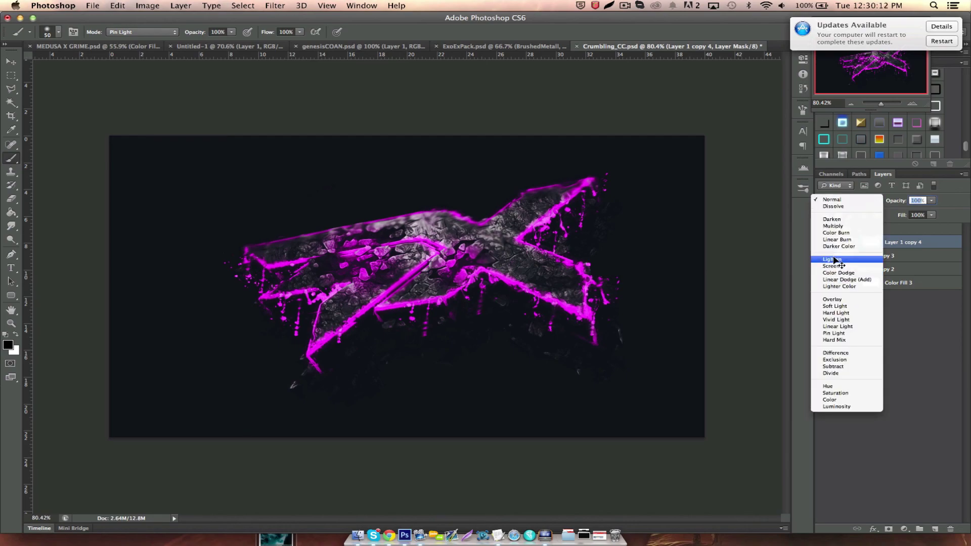
# Set Layer 1 copy 3's blending mode to Lighten.
pyautogui.click(903, 258)
pyautogui.click(909, 257)
pyautogui.click(850, 200)
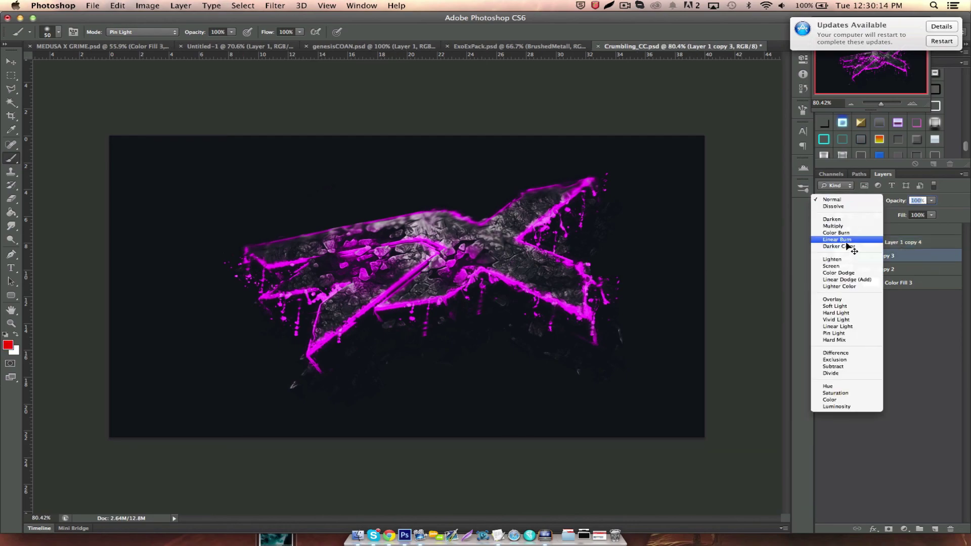
pyautogui.click(835, 260)
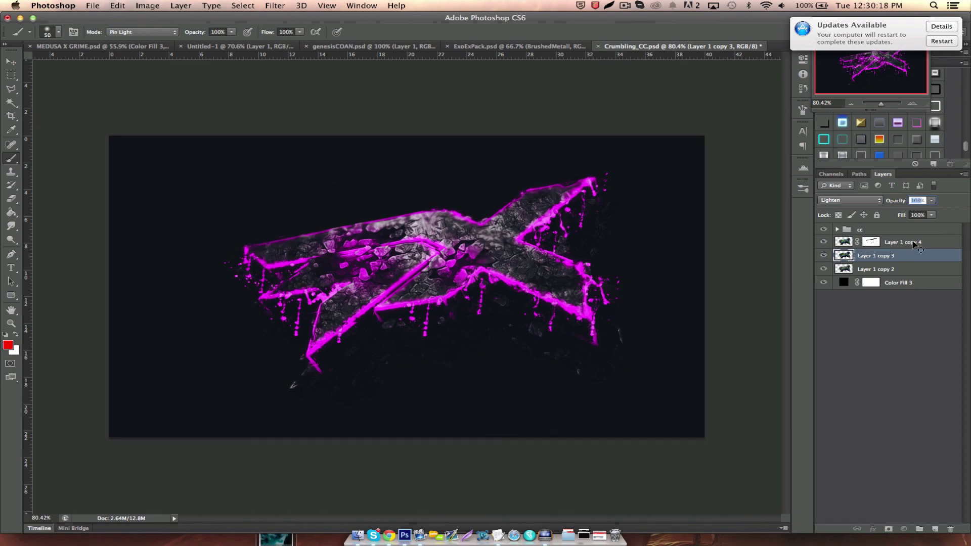
# Select the logo copy layers together and merge them into Layer 1 copy 4.
pyautogui.click(915, 243)
pyautogui.keyDown('shift'); pyautogui.click(880, 269); pyautogui.keyUp('shift')
pyautogui.hotkey('ctrl', 'e')
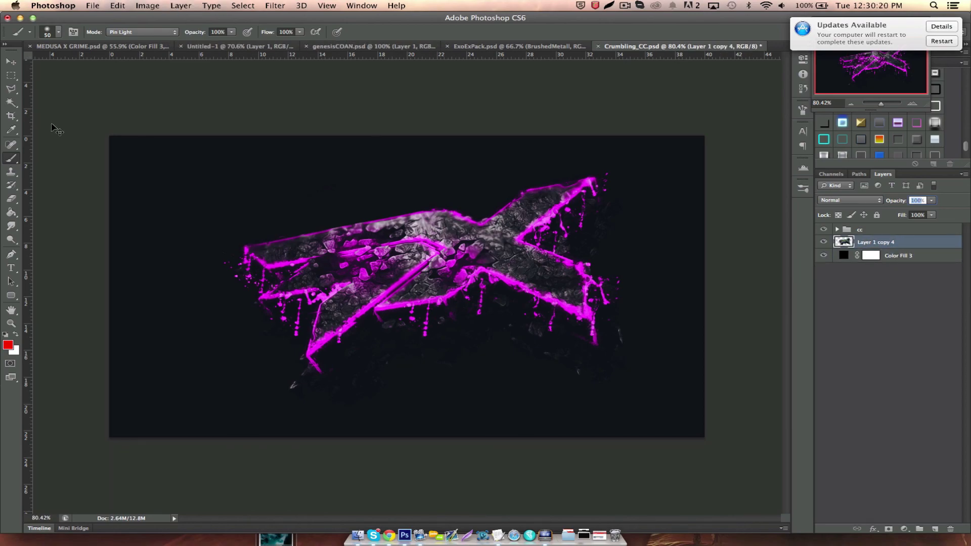
pyautogui.click(12, 61)
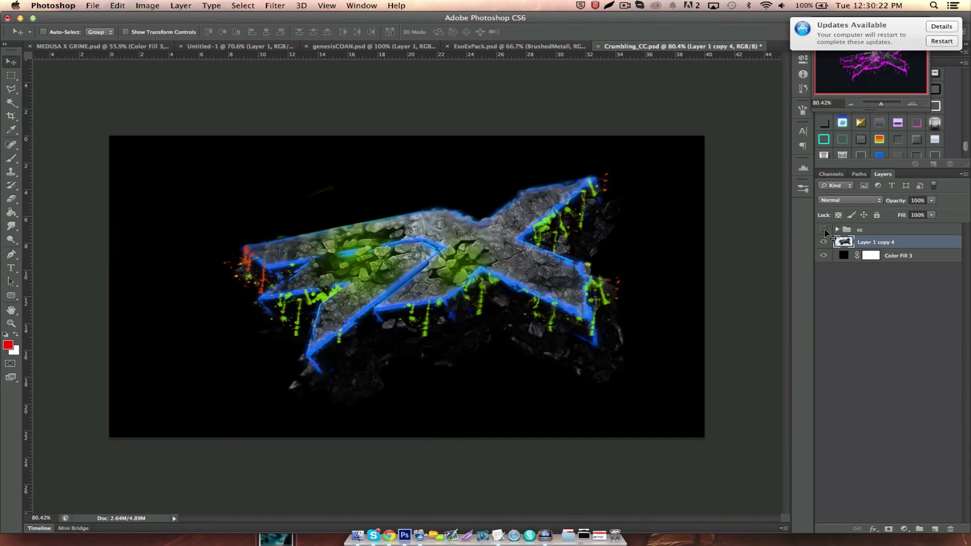
pyautogui.click(824, 230)
pyautogui.click(824, 230)
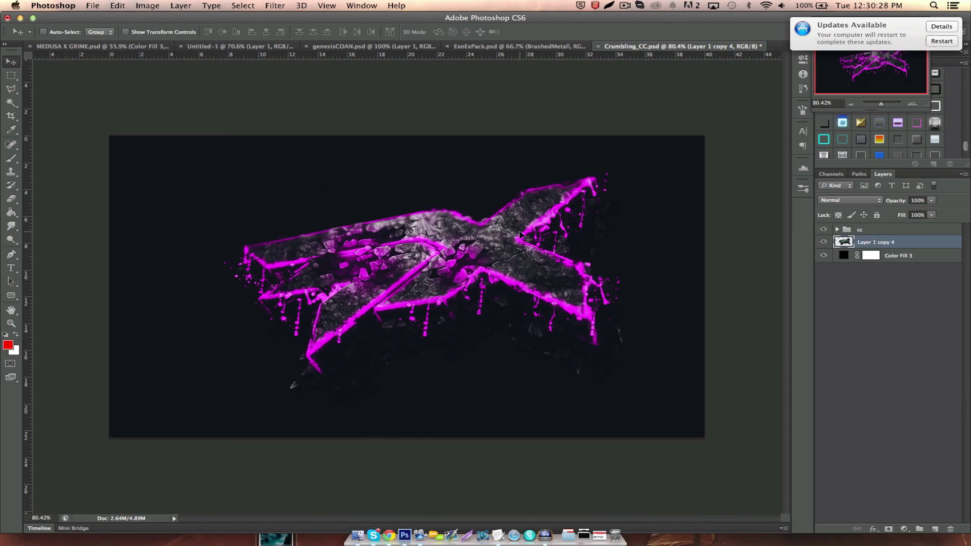
pyautogui.click(628, 5)
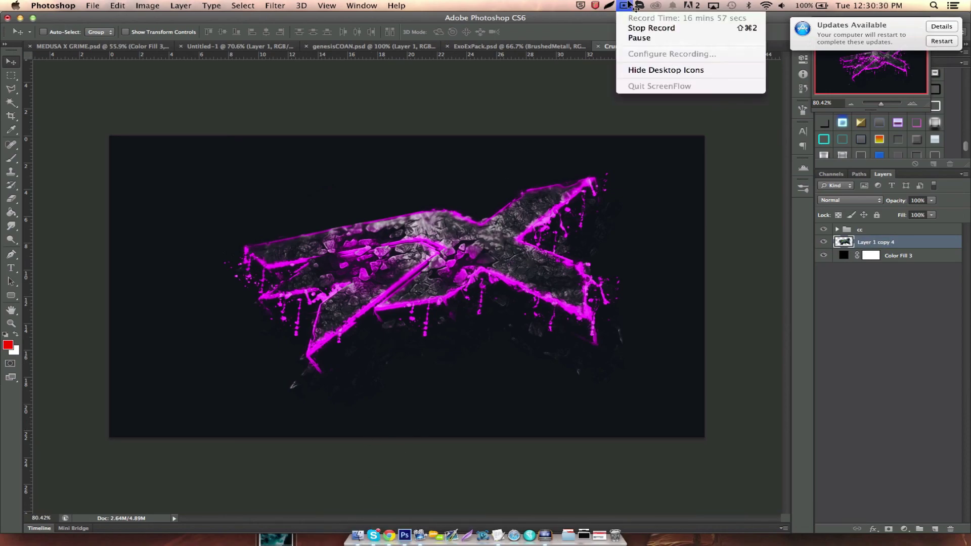